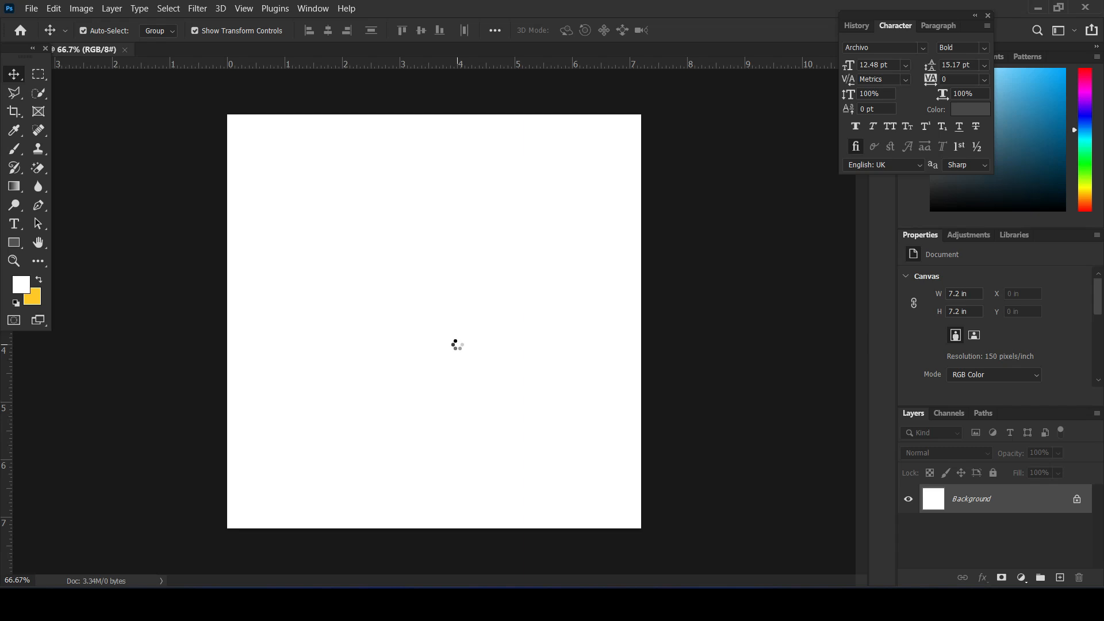
- Place the desert landscape image, enlarge it to about 11.97 × 5.99 in and position it over the upper part of the canvas
{"action": "left_click_drag", "start_coordinate": [640, 216], "coordinate": [735, 180]}
{"action": "left_click_drag", "start_coordinate": [600, 333], "coordinate": [592, 234]}
{"action": "left_click_drag", "start_coordinate": [712, 403], "coordinate": [767, 421]}
{"action": "left_click_drag", "start_coordinate": [537, 304], "coordinate": [538, 322]}
{"action": "key", "text": "Return"}
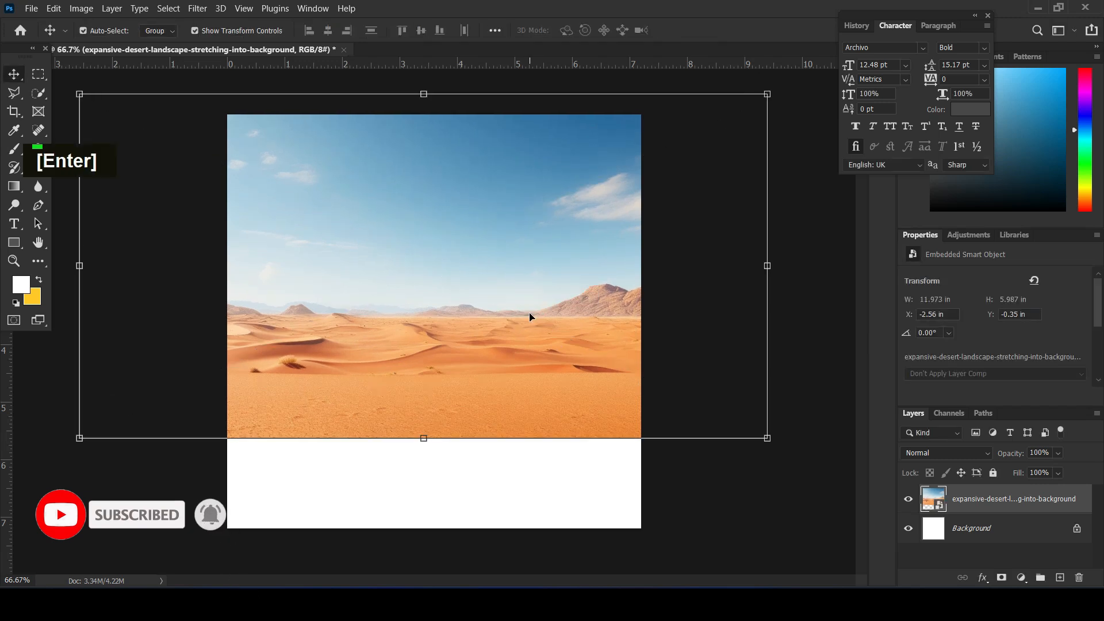
{"action": "left_click", "coordinate": [607, 492]}
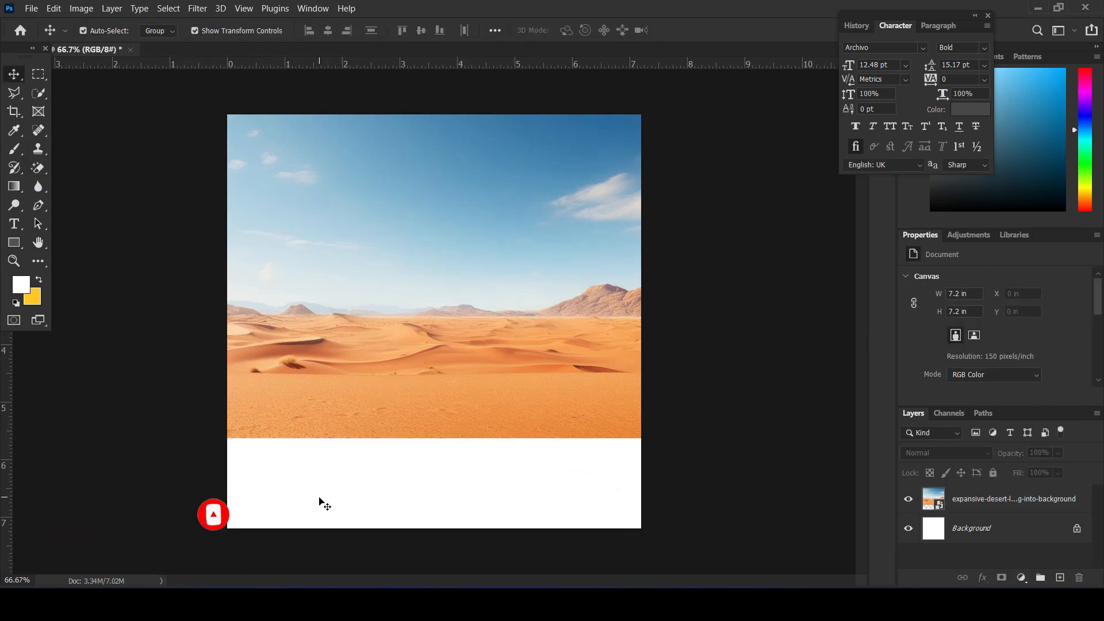
- Place the 24_Tacoma_TRDOffRoad_SolarOctane_1 truck image, scale it to about 30.62% and position it over the desert's lower edge
{"action": "left_click", "coordinate": [309, 588]}
{"action": "left_click_drag", "start_coordinate": [540, 247], "coordinate": [439, 370]}
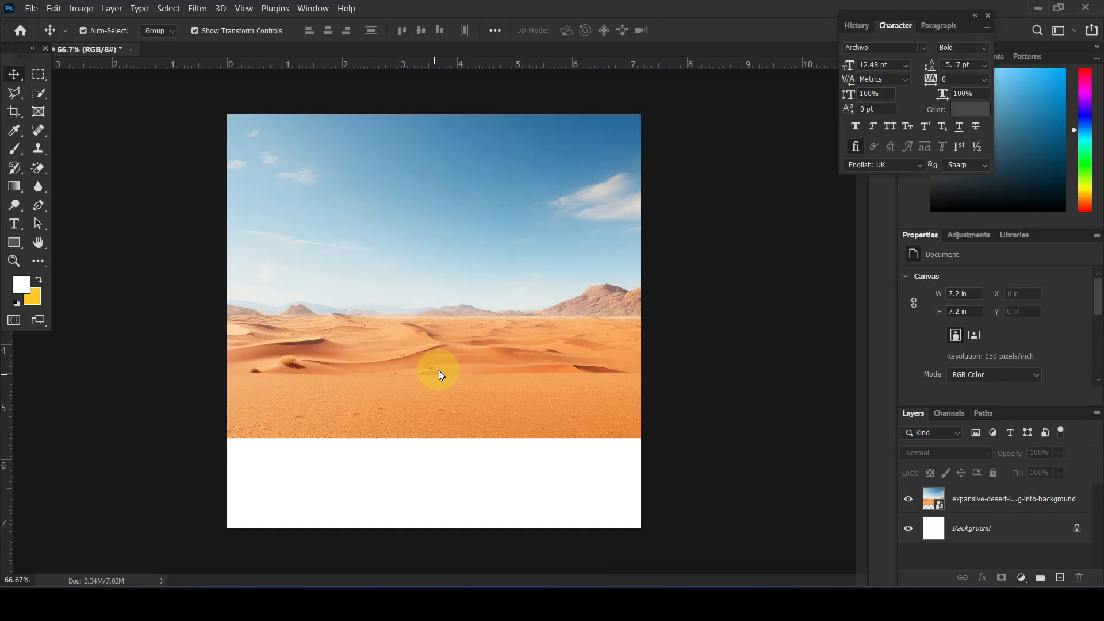
{"action": "left_click_drag", "start_coordinate": [446, 324], "coordinate": [445, 375]}
{"action": "left_click_drag", "start_coordinate": [640, 257], "coordinate": [669, 242]}
{"action": "key", "text": "Return"}
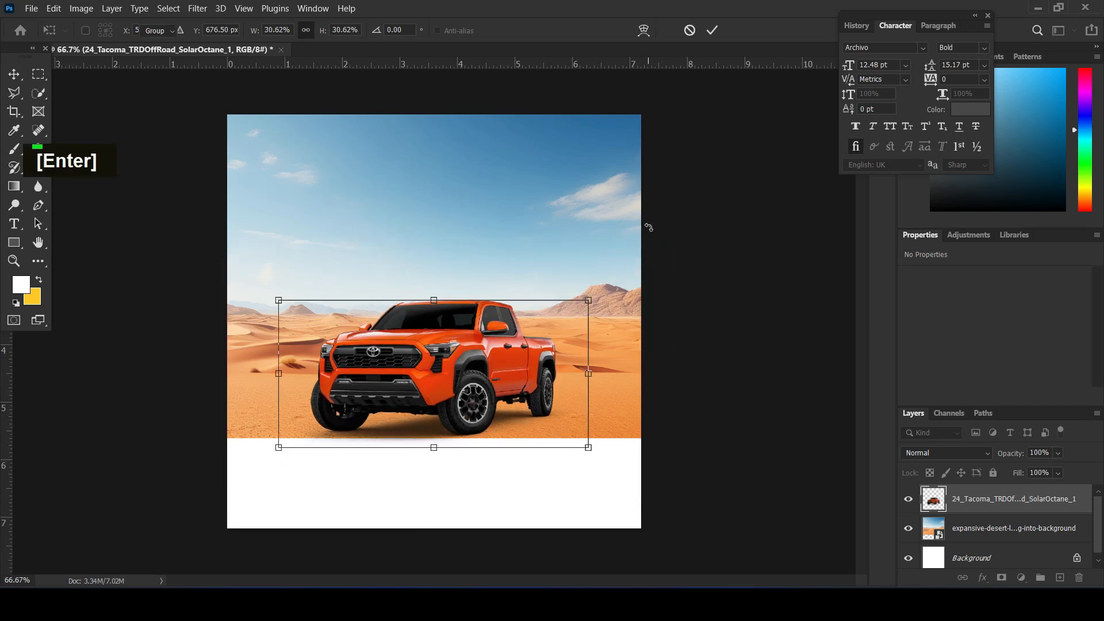
{"action": "left_click", "coordinate": [764, 291]}
- Add a layer mask to the desert layer and paint it black with a soft 300 px brush along the image's lower edge
{"action": "double_click", "coordinate": [452, 229]}
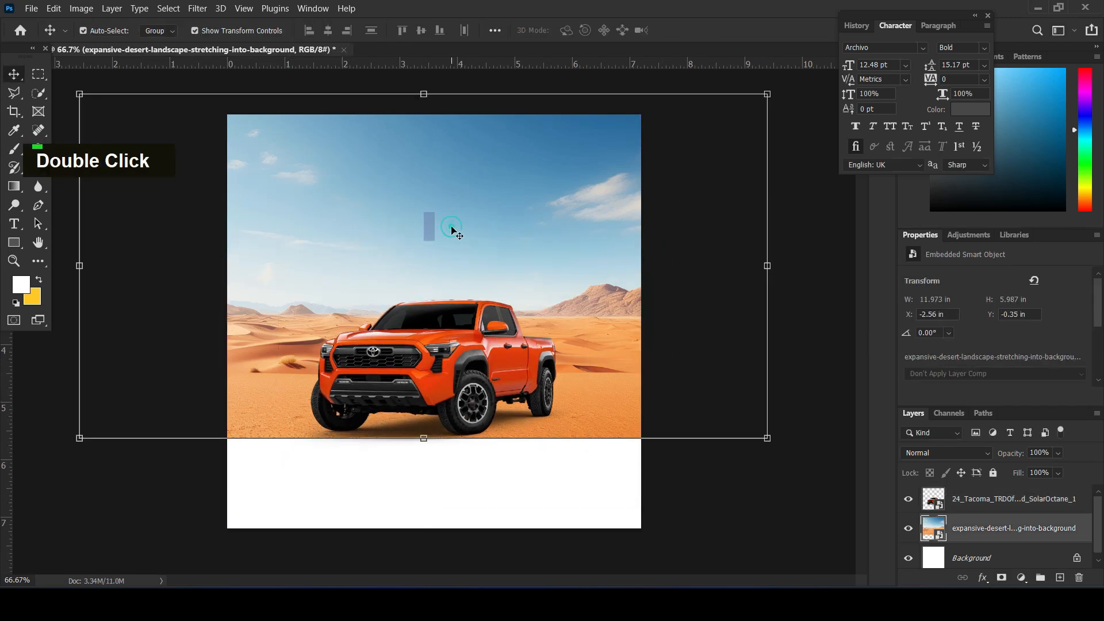
{"action": "left_click", "coordinate": [1002, 578]}
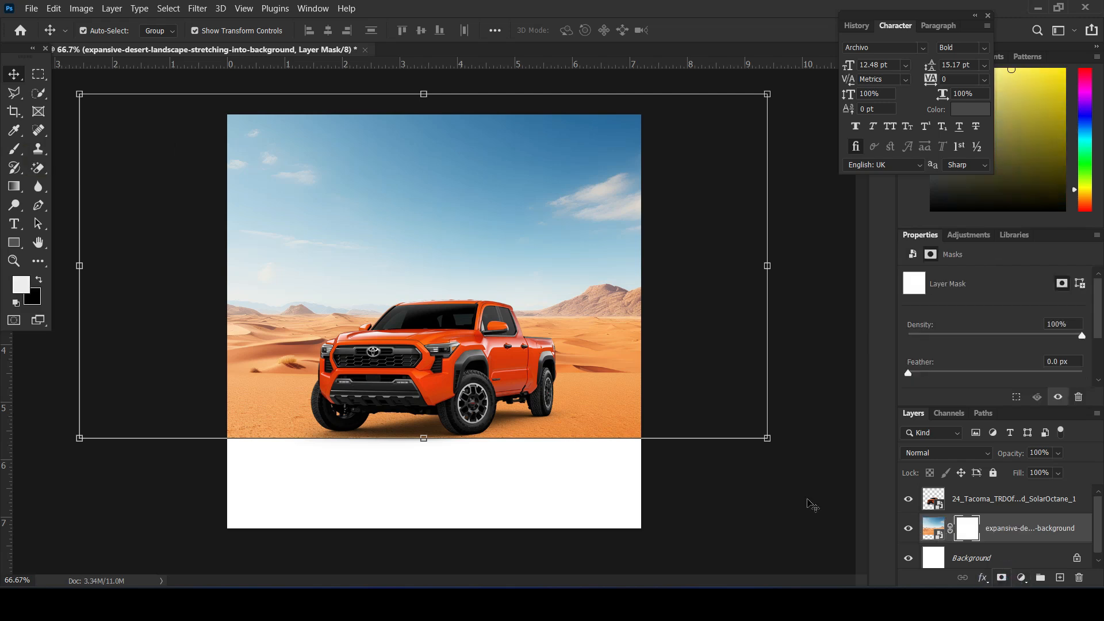
{"action": "left_click", "coordinate": [19, 153]}
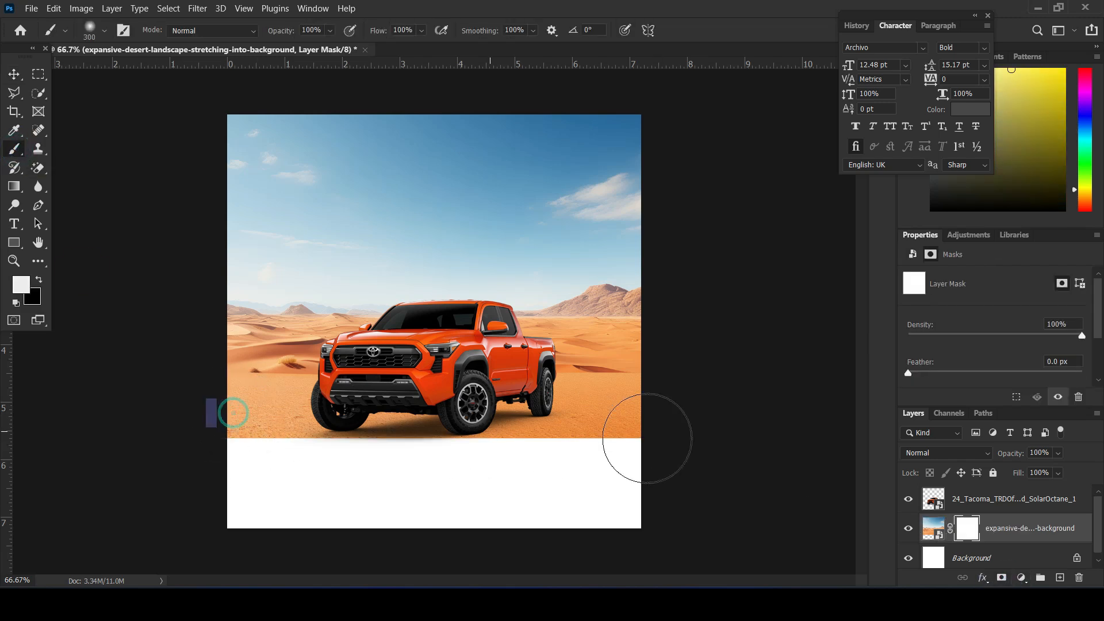
{"action": "key", "text": "x"}
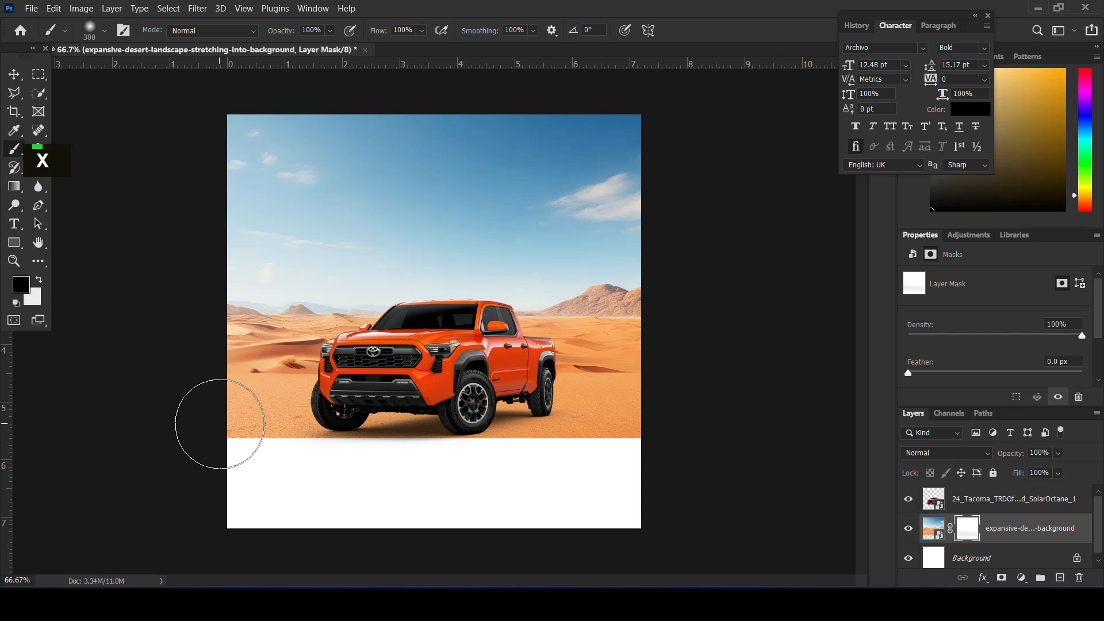
{"action": "left_click_drag", "start_coordinate": [217, 424], "coordinate": [368, 427]}
{"action": "left_click_drag", "start_coordinate": [535, 432], "coordinate": [749, 434]}
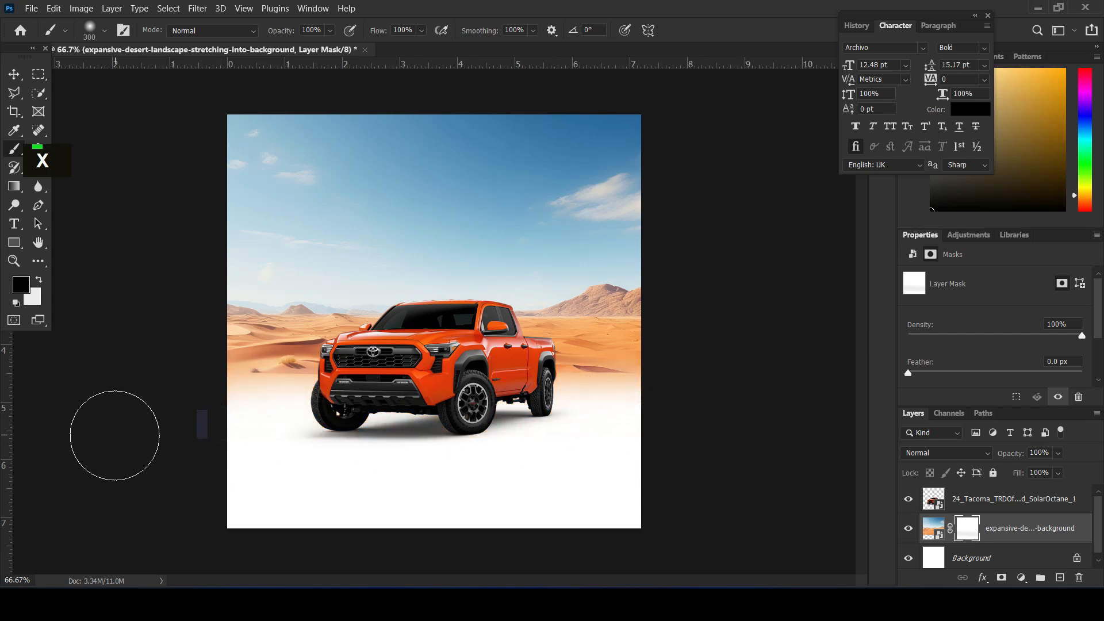
{"action": "left_click_drag", "start_coordinate": [214, 402], "coordinate": [816, 414]}
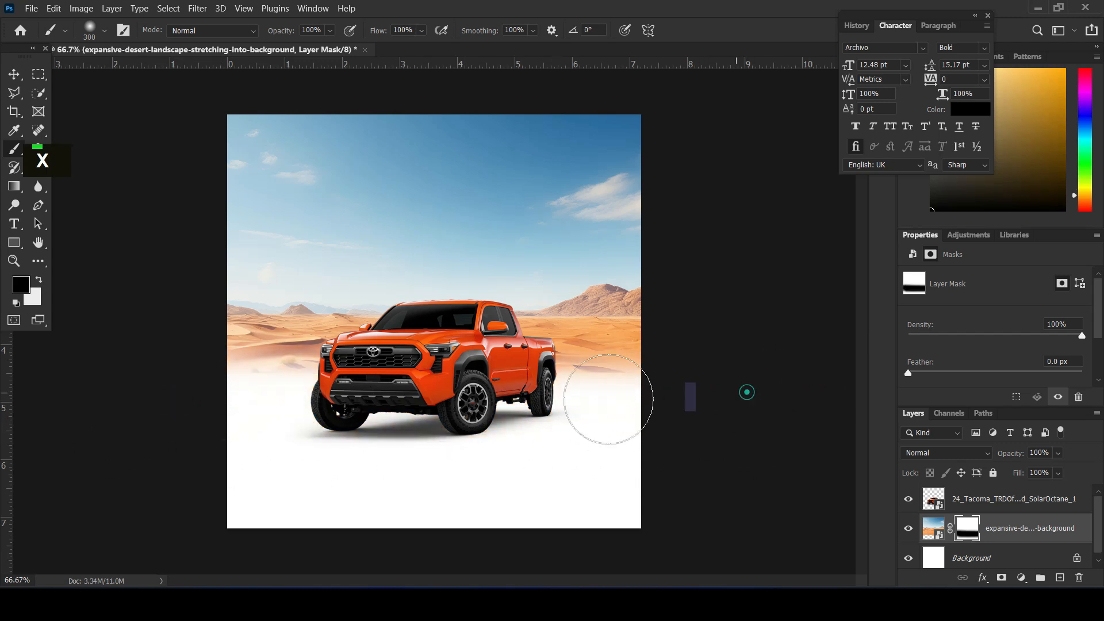
{"action": "left_click_drag", "start_coordinate": [344, 413], "coordinate": [69, 407]}
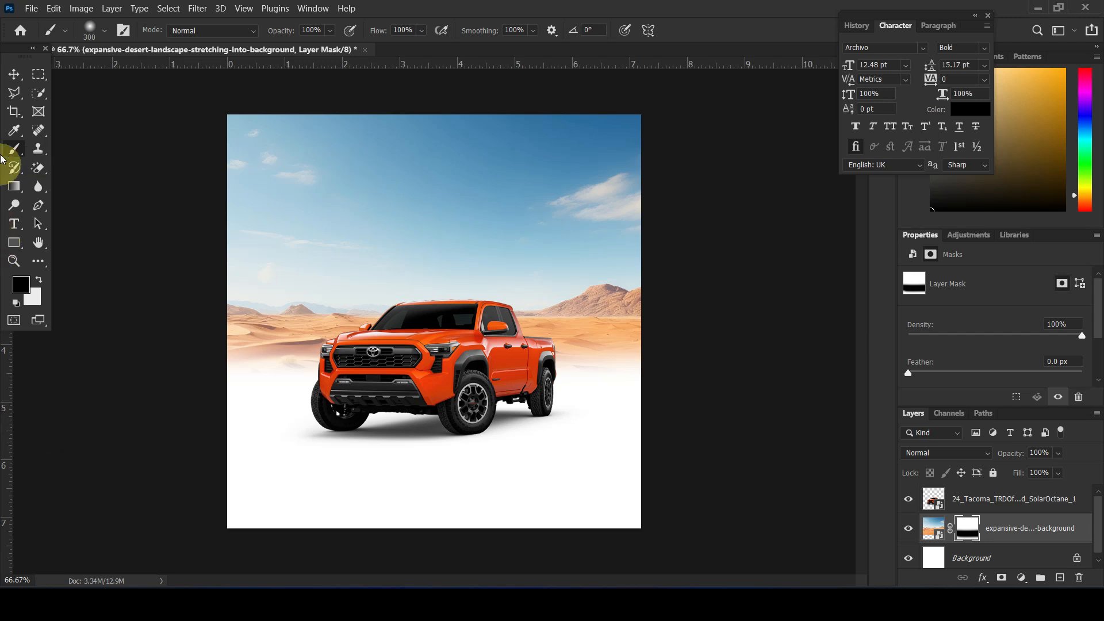
{"action": "left_click", "coordinate": [13, 73]}
{"action": "left_click_drag", "start_coordinate": [761, 443], "coordinate": [852, 487]}
{"action": "mouse_move", "coordinate": [606, 332]}
{"action": "left_mouse_down"}
{"action": "mouse_move", "coordinate": [616, 308]}
{"action": "mouse_move", "coordinate": [608, 335]}
{"action": "left_mouse_up"}
{"action": "key", "text": "Return"}
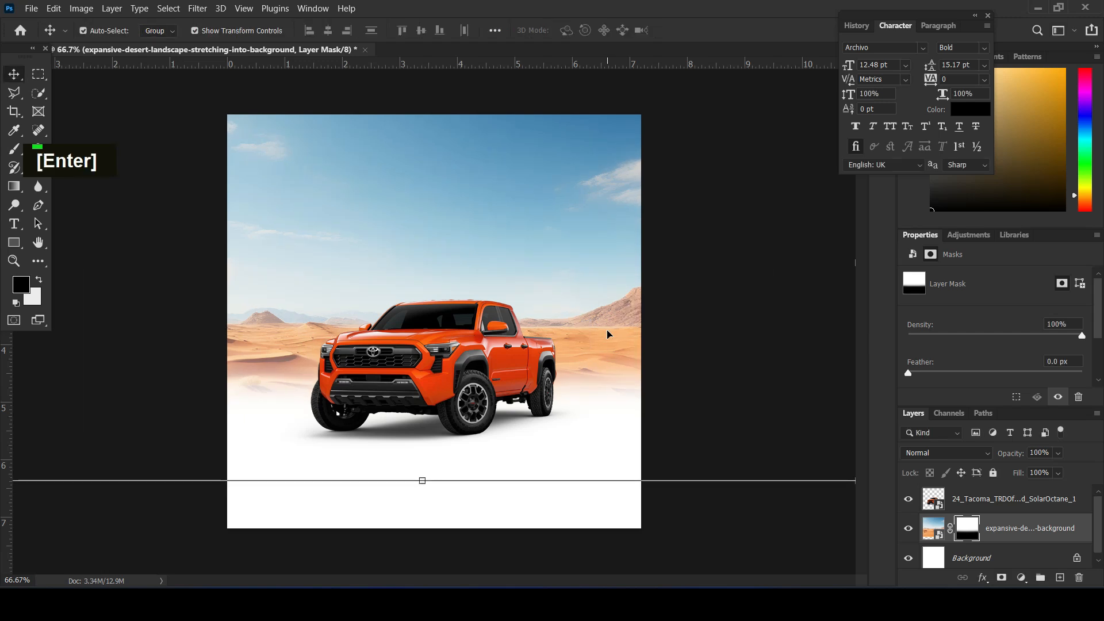
{"action": "key", "text": "ctrl+z"}
{"action": "key", "text": "ctrl+z"}
{"action": "key", "text": "ctrl+z"}
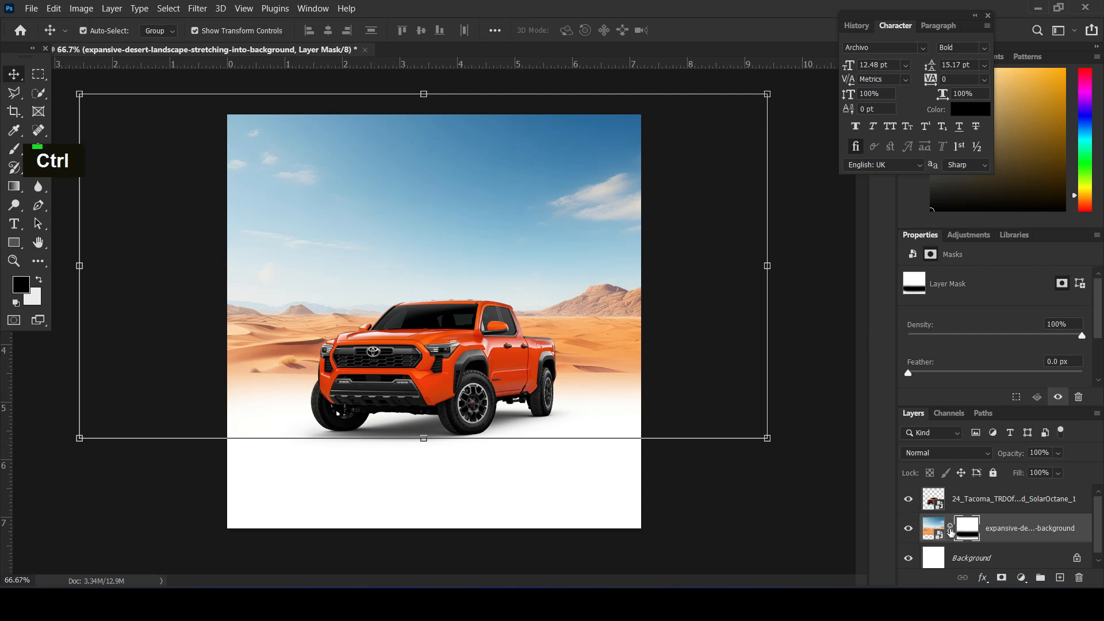
- Paint black on the desert mask with a 150 px brush across the lower fade to hide more sand around the truck
{"action": "left_click", "coordinate": [13, 151]}
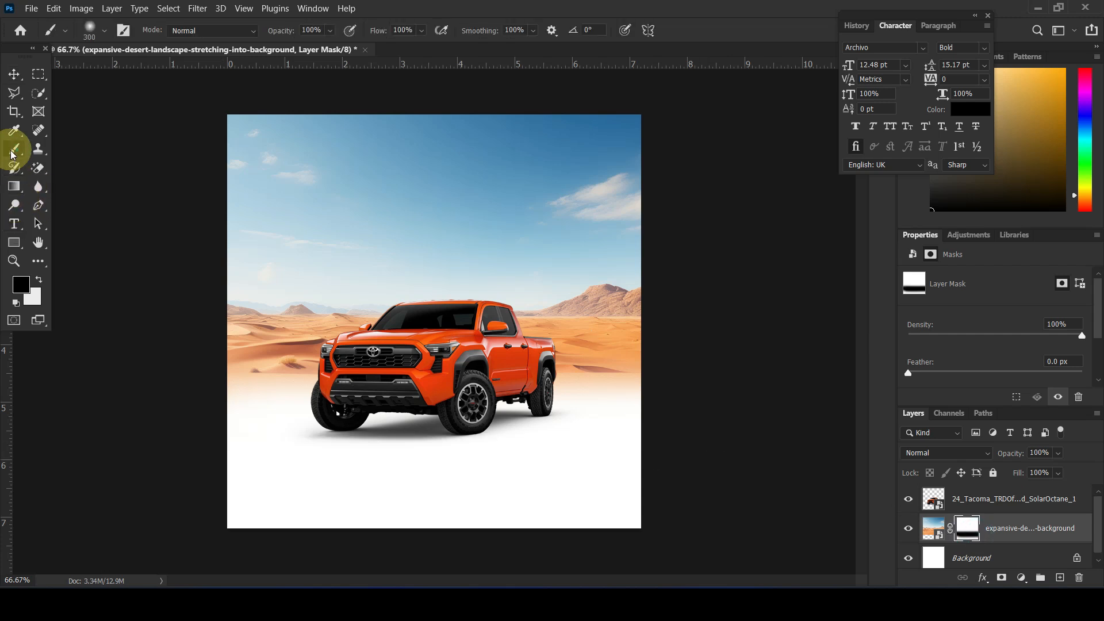
{"action": "key", "text": "bracketleft"}
{"action": "key", "text": "bracketleft"}
{"action": "key", "text": "bracketleft"}
{"action": "key", "text": "bracketleft"}
{"action": "left_click_drag", "start_coordinate": [230, 387], "coordinate": [403, 391]}
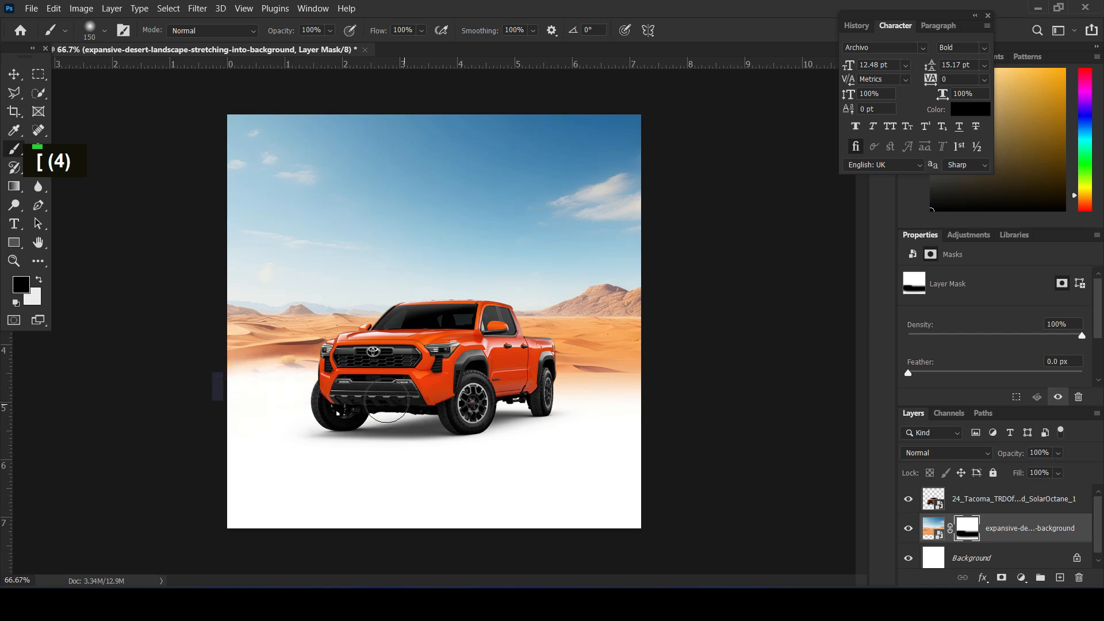
{"action": "left_click_drag", "start_coordinate": [546, 384], "coordinate": [846, 387]}
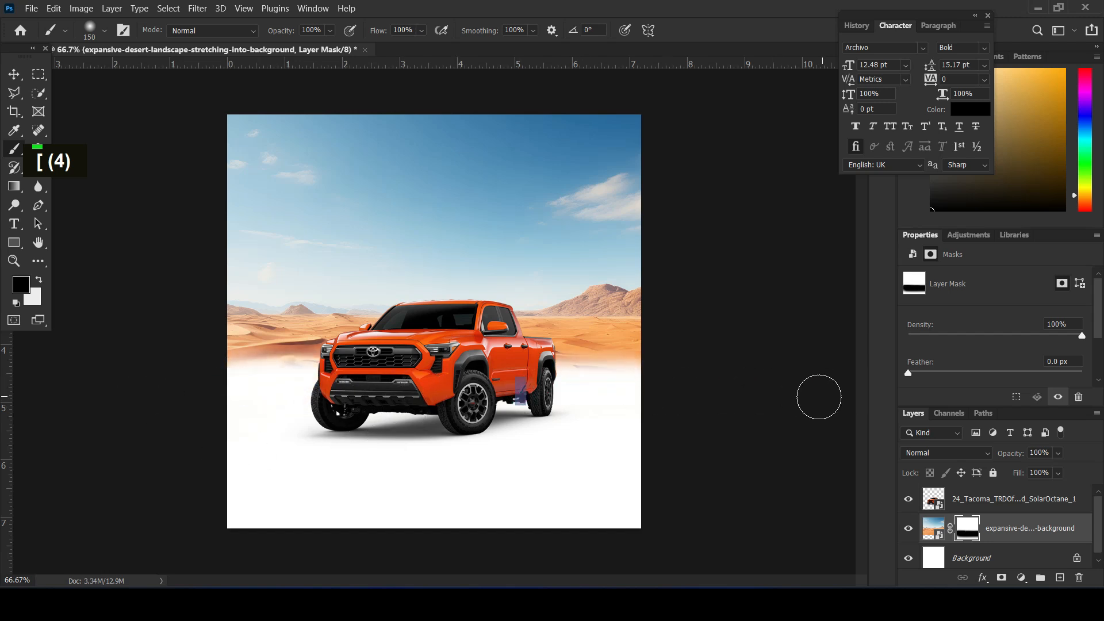
{"action": "left_click", "coordinate": [14, 74]}
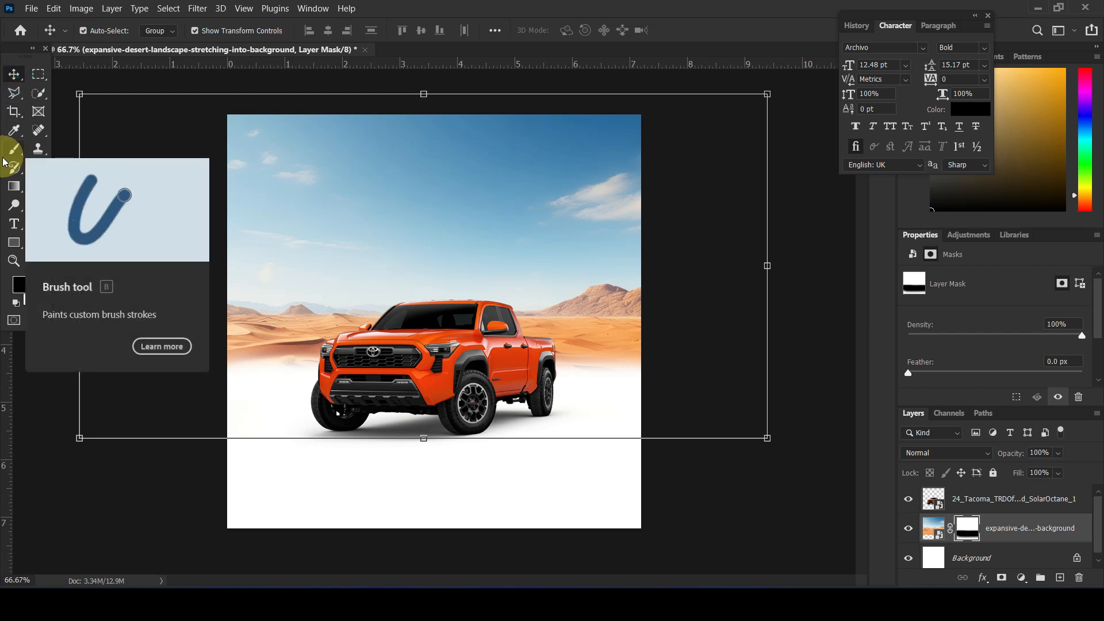
{"action": "key", "text": "ctrl+h"}
{"action": "left_click", "coordinate": [702, 510]}
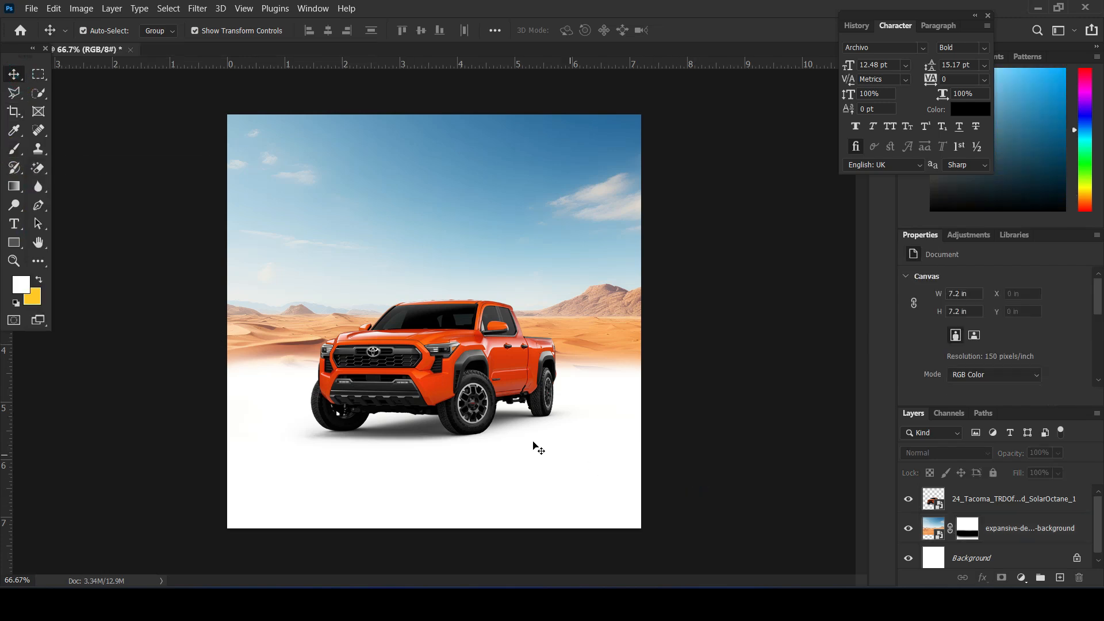
- Draw a rounded rectangle about 431 × 748 px directly above the desert layer, behind the truck and extending past the canvas's upper edge
{"action": "left_click", "coordinate": [381, 162]}
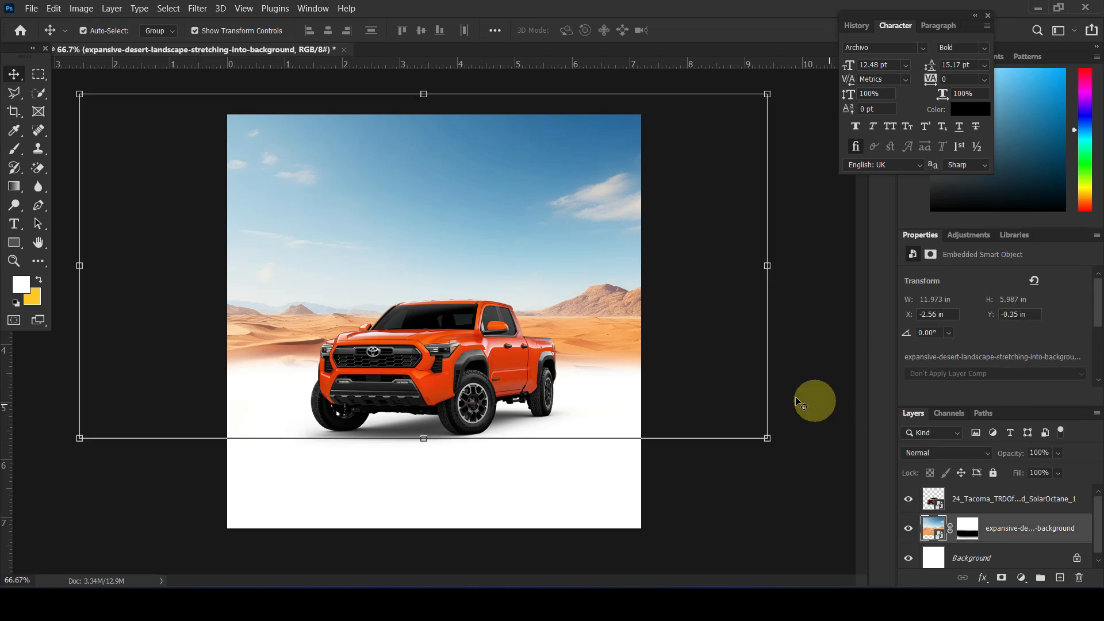
{"action": "left_click", "coordinate": [18, 245]}
{"action": "left_click_drag", "start_coordinate": [349, 94], "coordinate": [514, 381]}
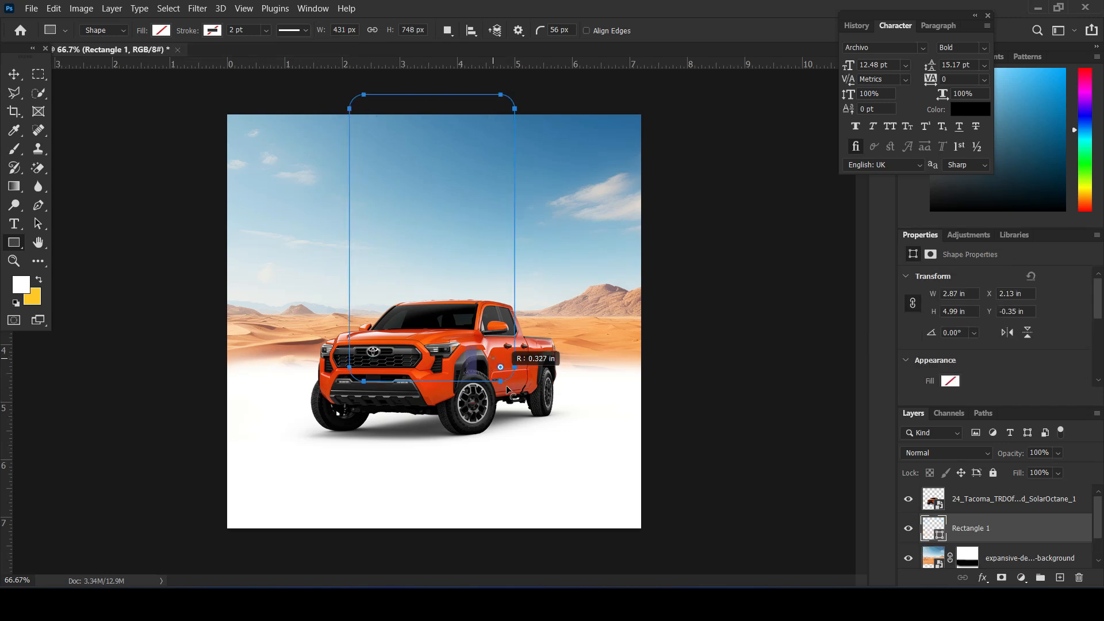
- Set the rectangle's fill to dark red c80303
{"action": "left_click", "coordinate": [950, 380]}
{"action": "left_click", "coordinate": [1079, 375]}
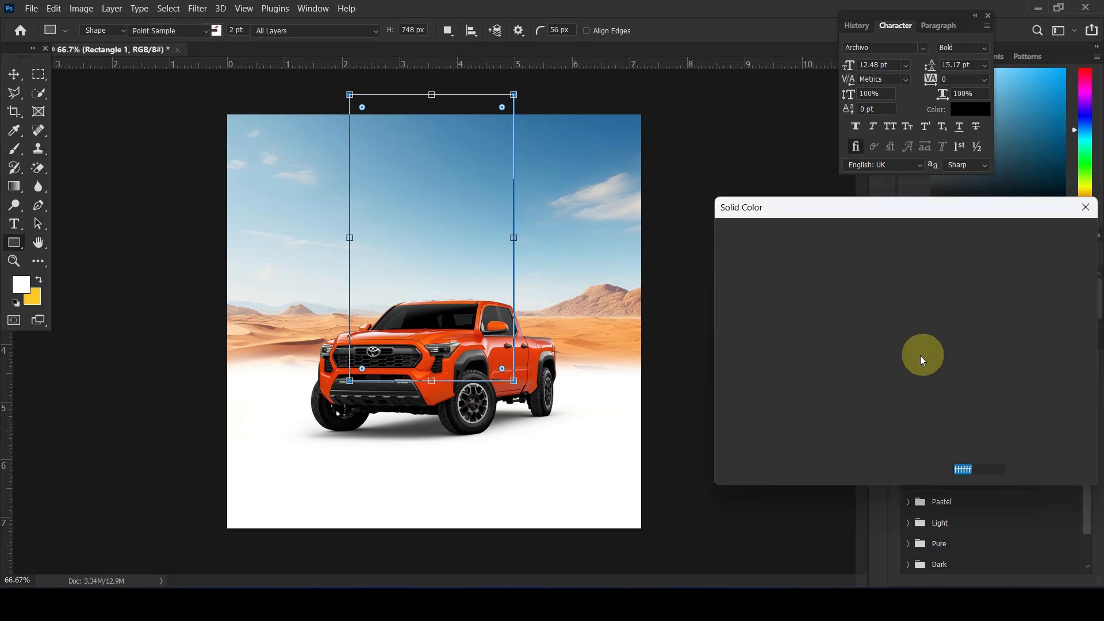
{"action": "mouse_move", "coordinate": [894, 284]}
{"action": "left_mouse_down"}
{"action": "mouse_move", "coordinate": [885, 267]}
{"action": "mouse_move", "coordinate": [905, 252]}
{"action": "left_mouse_up"}
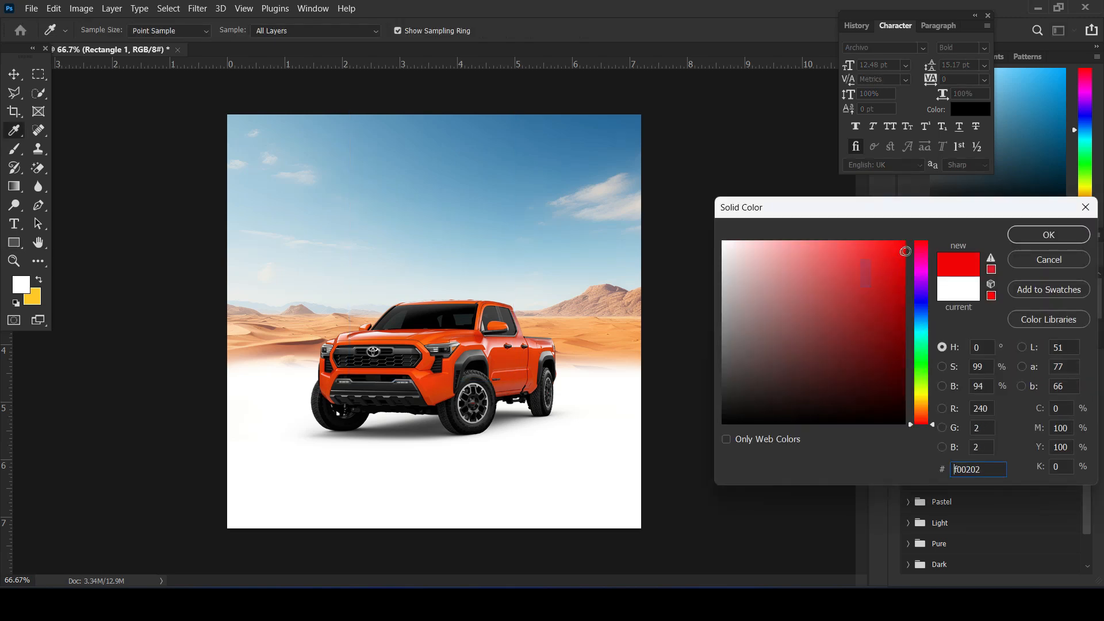
{"action": "left_click", "coordinate": [1019, 233]}
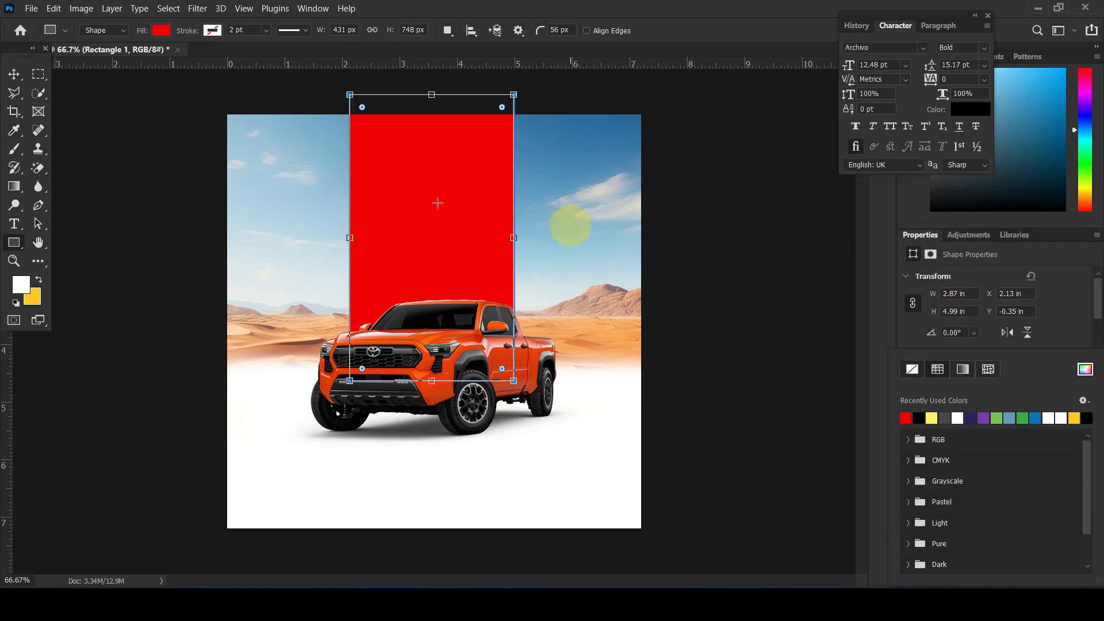
{"action": "left_click", "coordinate": [1082, 371]}
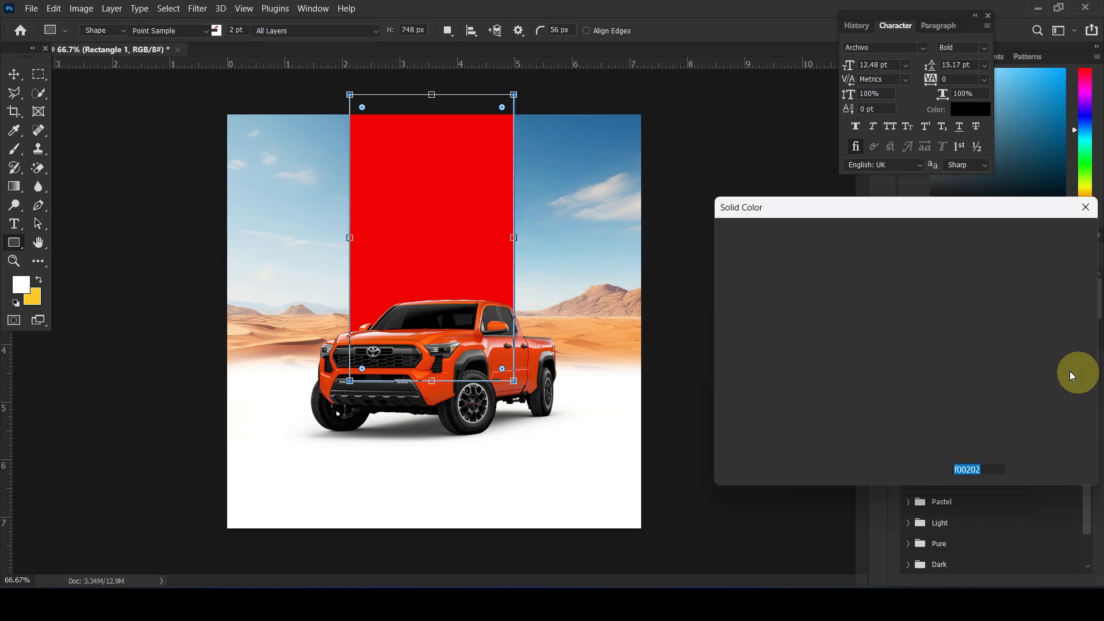
{"action": "left_click_drag", "start_coordinate": [830, 291], "coordinate": [902, 280]}
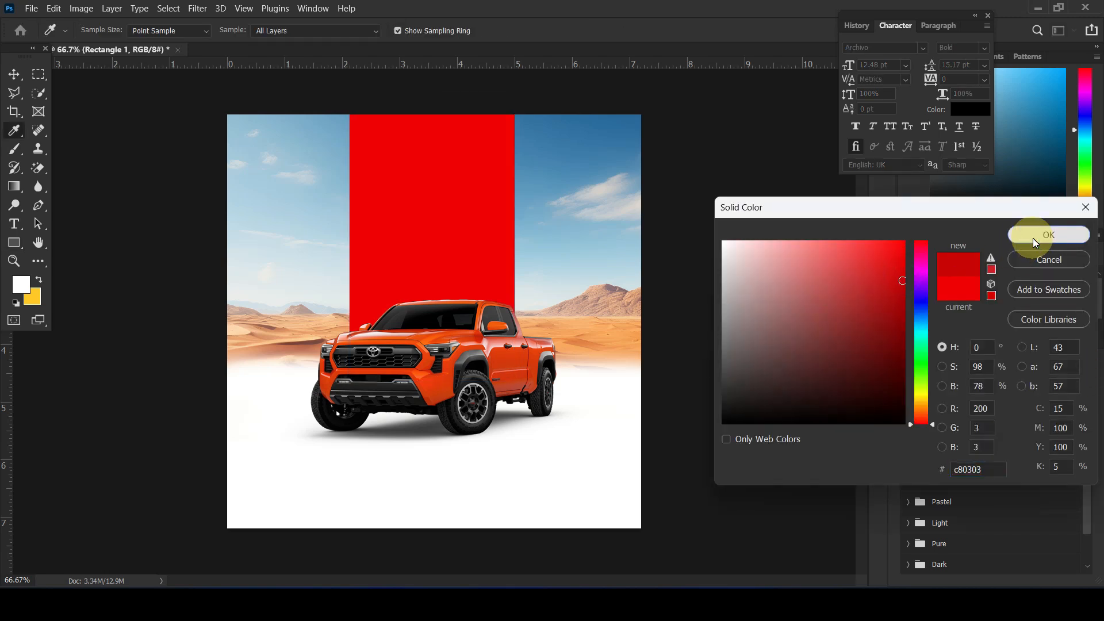
{"action": "left_click", "coordinate": [1017, 237]}
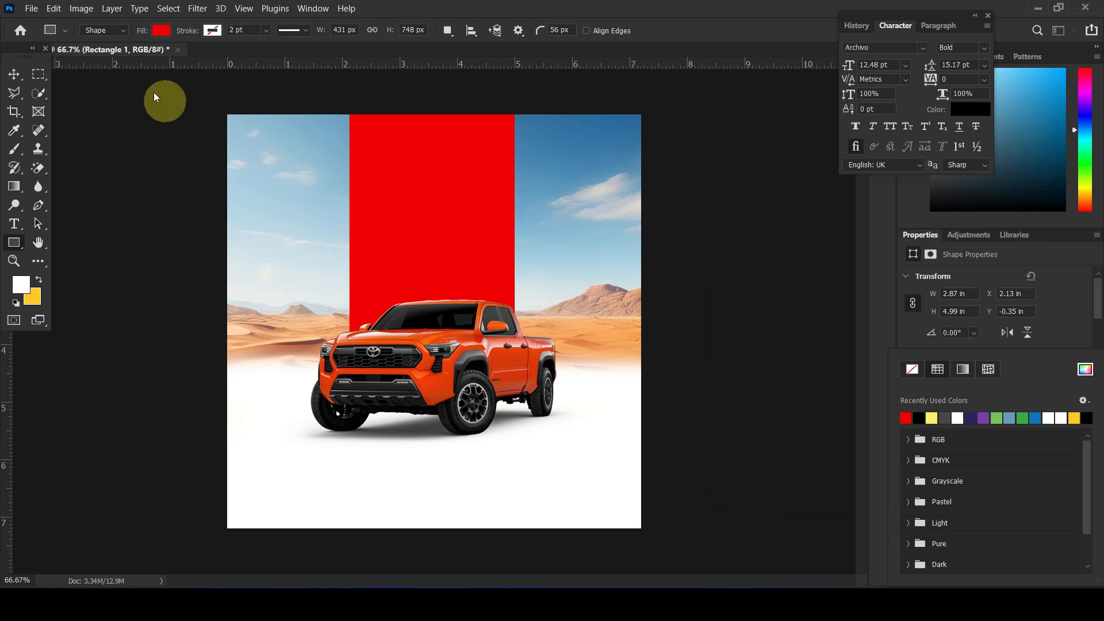
- Add a vertical guide at the canvas's horizontal centre and align the red rectangle's centre to it
{"action": "key", "text": "v"}
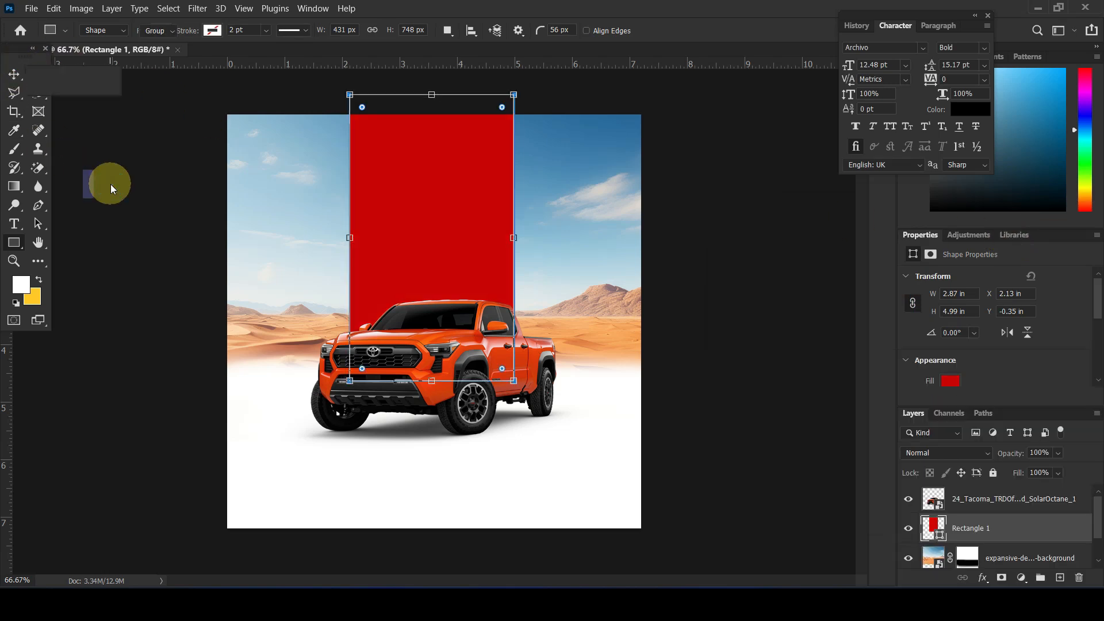
{"action": "left_click", "coordinate": [120, 215]}
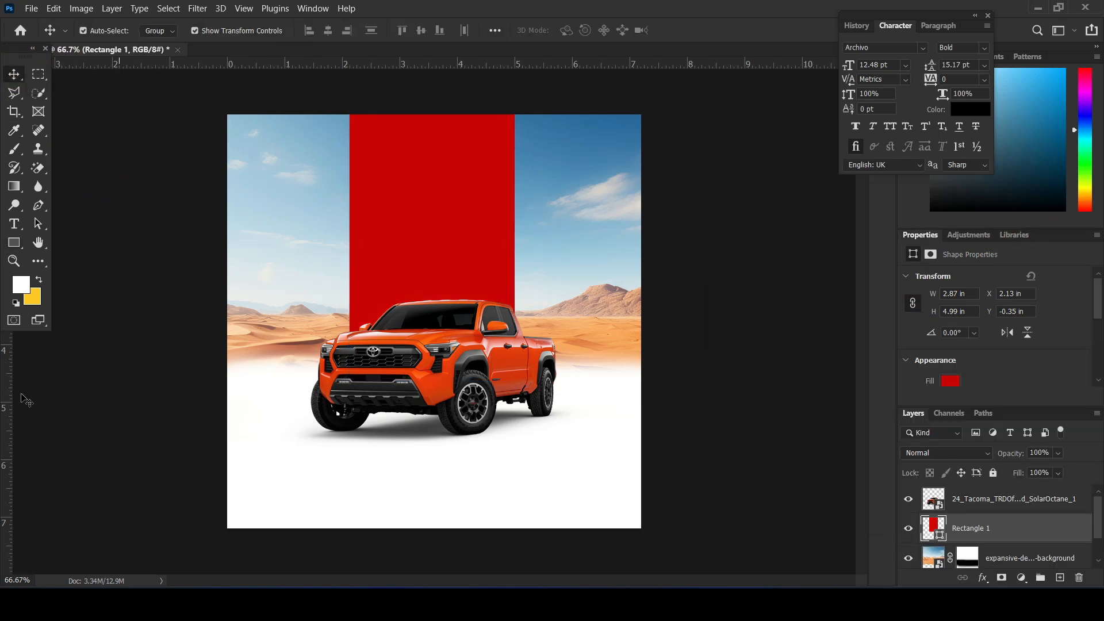
{"action": "left_click_drag", "start_coordinate": [434, 410], "coordinate": [433, 409]}
{"action": "left_click_drag", "start_coordinate": [480, 170], "coordinate": [482, 171]}
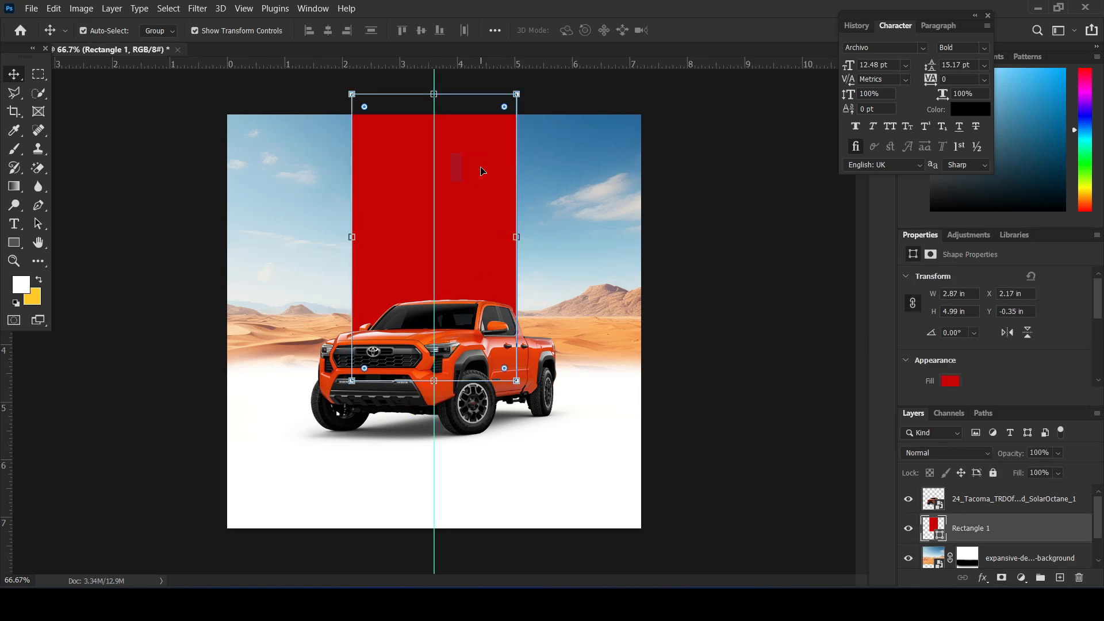
{"action": "left_click", "coordinate": [694, 223]}
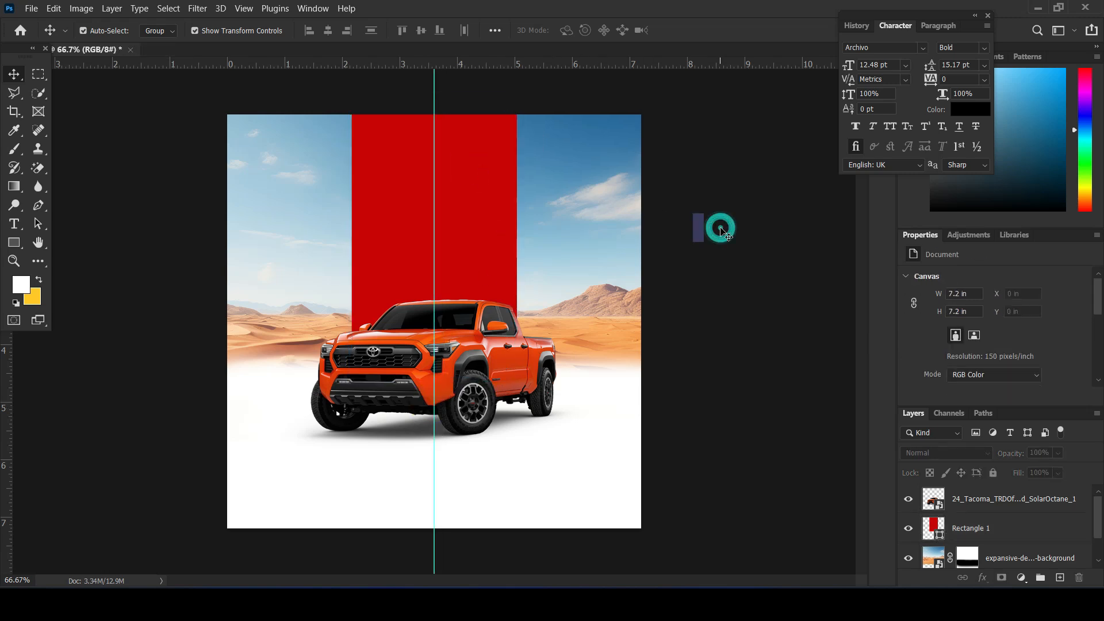
- Draw a wider rounded rectangle of about 573 × 765 px around the red one and move its layer below Rectangle 1
{"action": "left_click", "coordinate": [475, 216]}
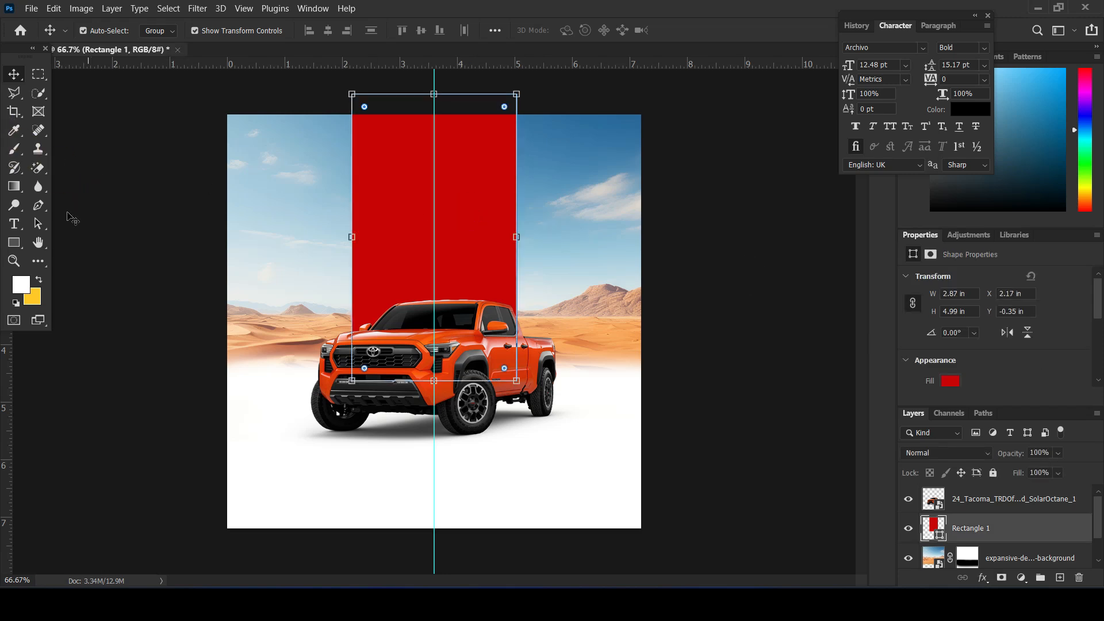
{"action": "left_click", "coordinate": [14, 243]}
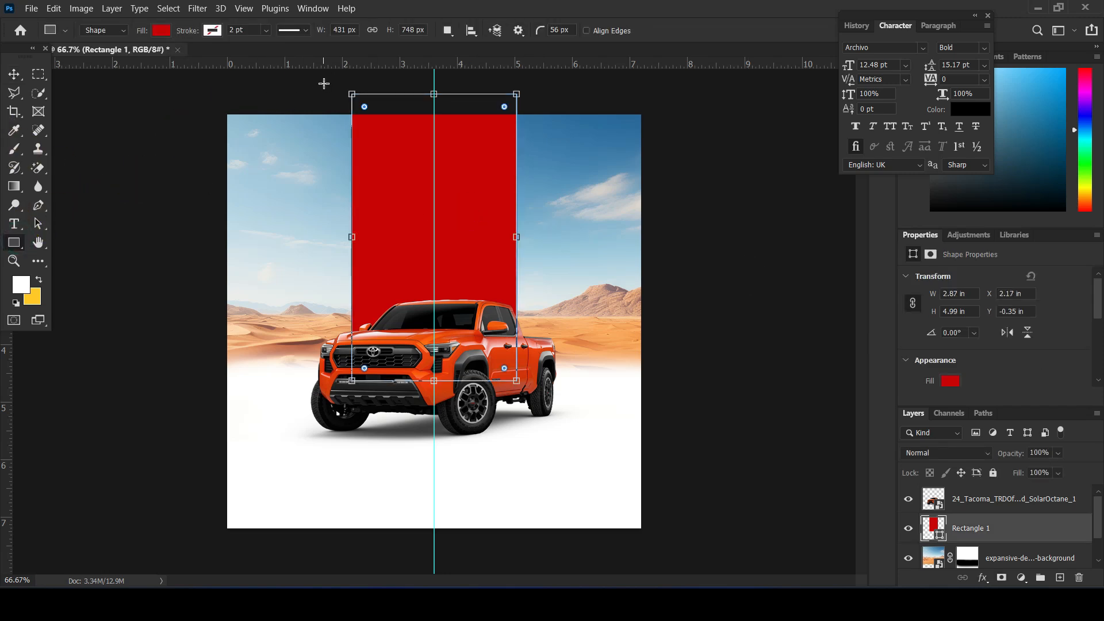
{"action": "left_click_drag", "start_coordinate": [324, 84], "coordinate": [542, 376]}
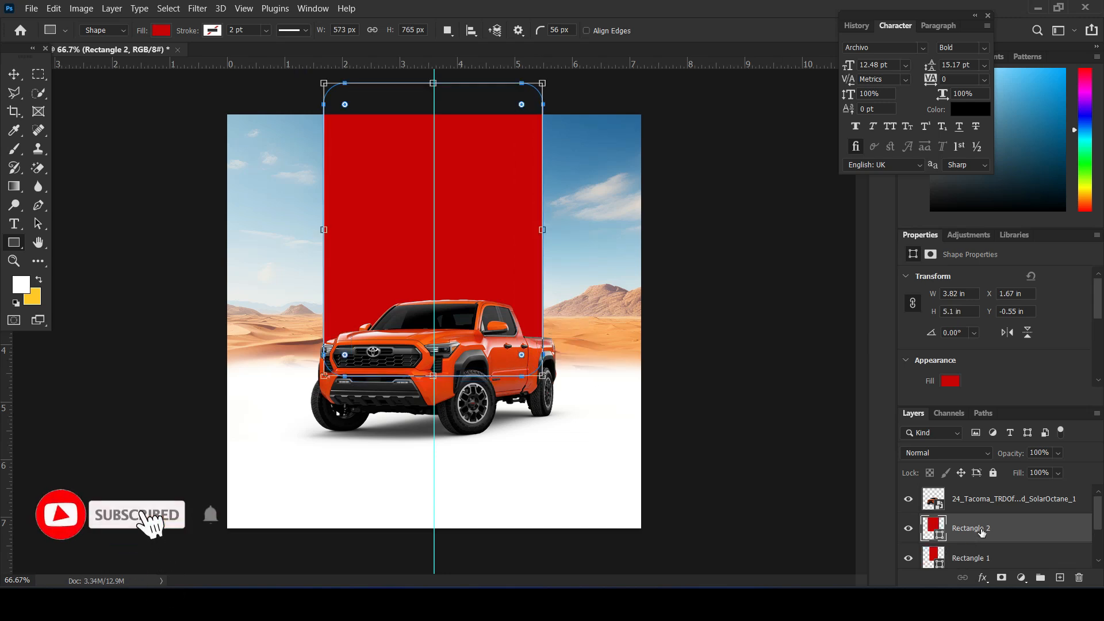
{"action": "left_click_drag", "start_coordinate": [972, 528], "coordinate": [1048, 570]}
- Set the wider rectangle's fill to white
{"action": "scroll", "coordinate": [953, 386], "scroll_direction": "down", "scroll_amount": 3}
{"action": "left_click", "coordinate": [950, 345]}
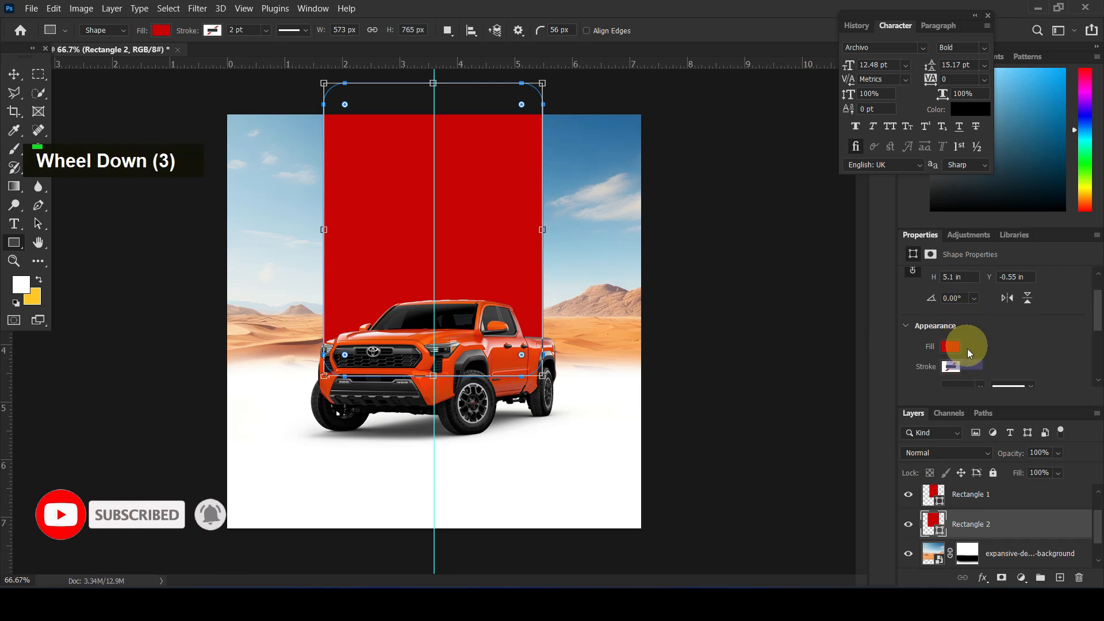
{"action": "left_click", "coordinate": [976, 418]}
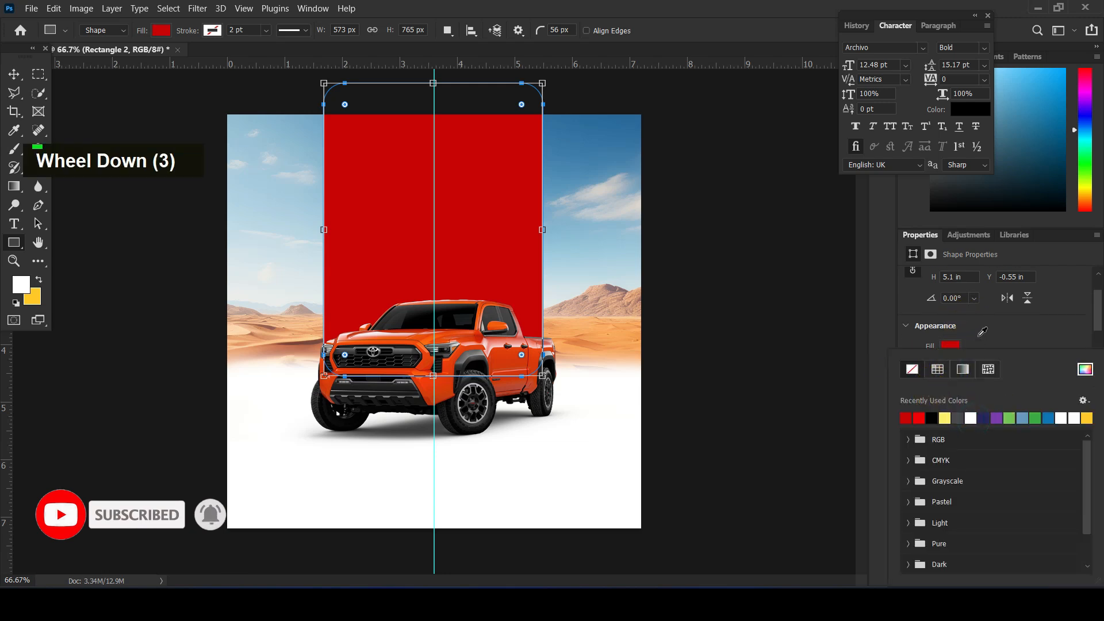
- Remove the fill of the wider rounded rectangle, Rectangle 2, leaving only its white outline
{"action": "left_click", "coordinate": [985, 330]}
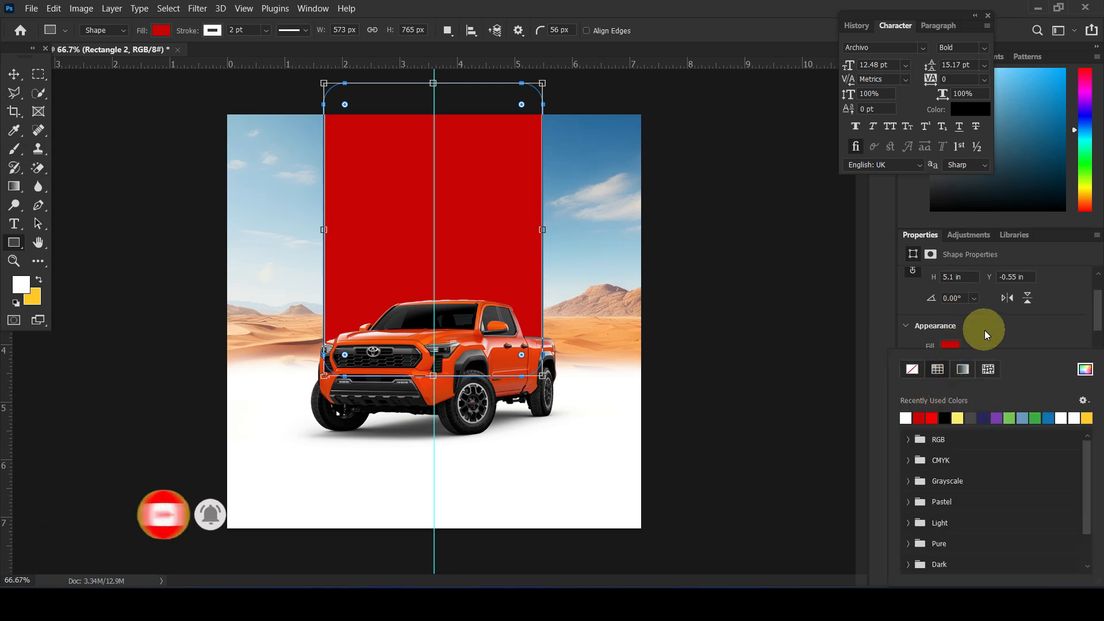
{"action": "left_click", "coordinate": [947, 350]}
{"action": "left_click", "coordinate": [913, 370]}
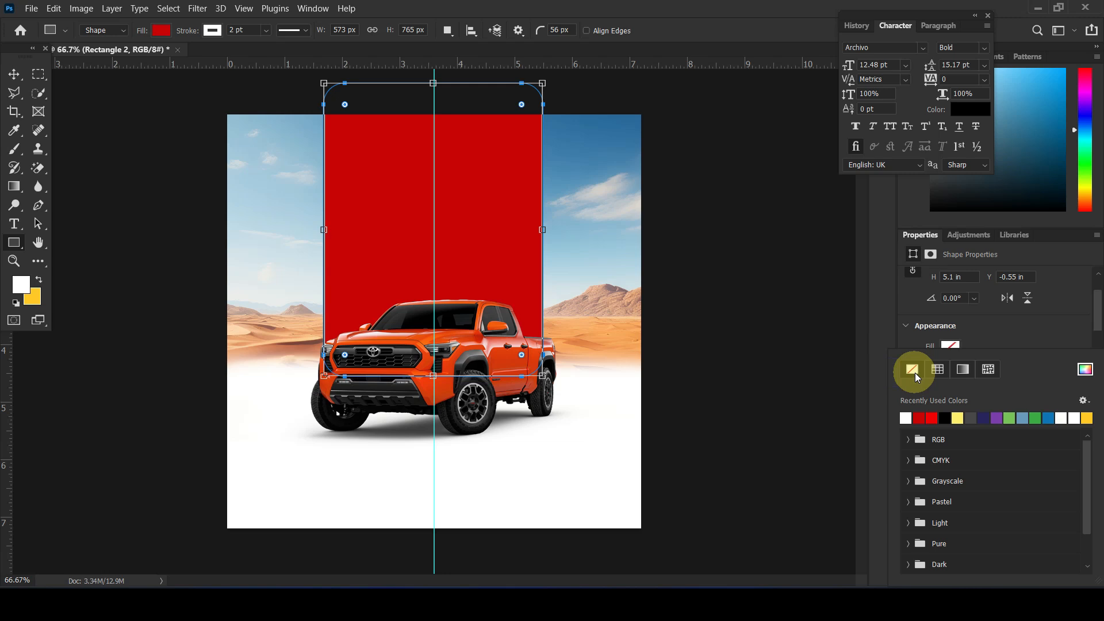
{"action": "left_click", "coordinate": [522, 357]}
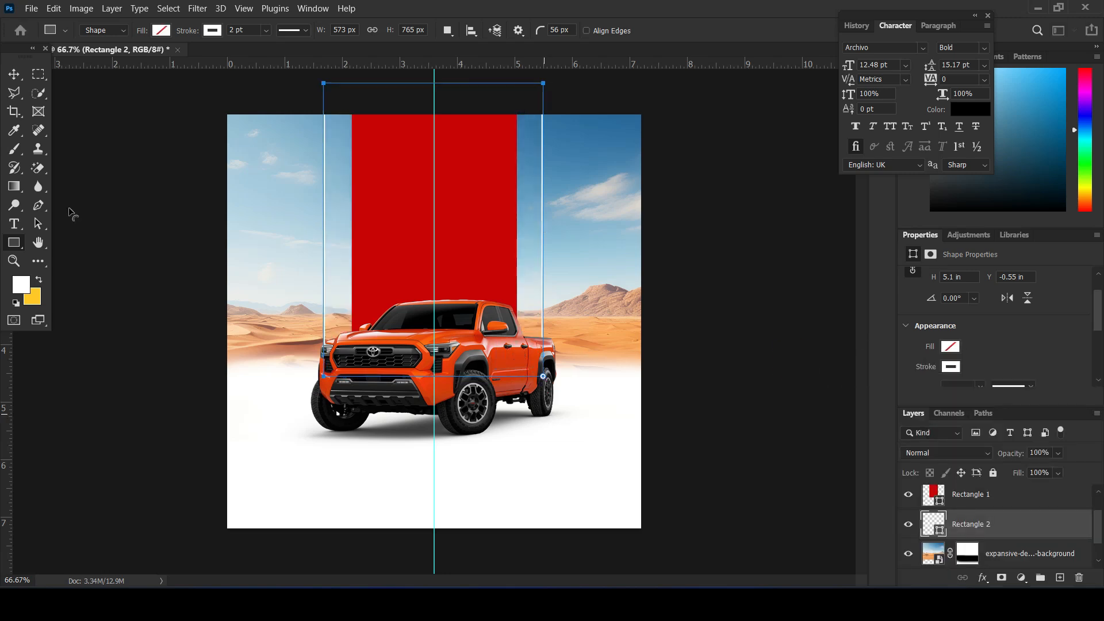
- Widen the white outline rectangle symmetrically about the centre guide to a width of about 4.35 in
{"action": "left_click", "coordinate": [13, 74]}
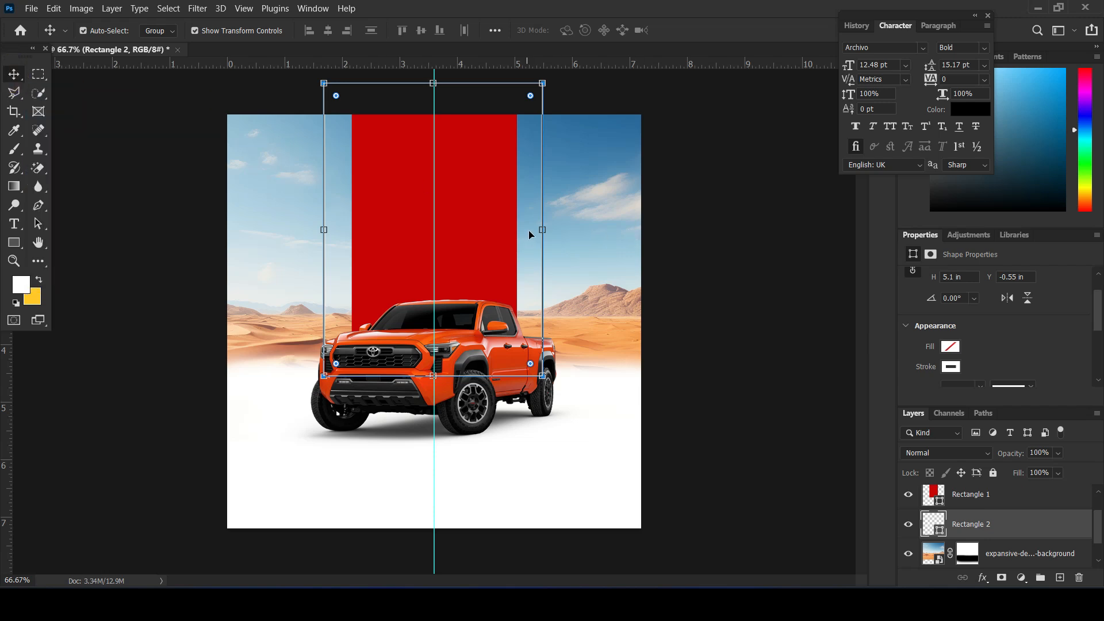
{"action": "left_click_drag", "start_coordinate": [547, 234], "coordinate": [552, 266]}
{"action": "key", "text": "Return"}
{"action": "left_click", "coordinate": [697, 312]}
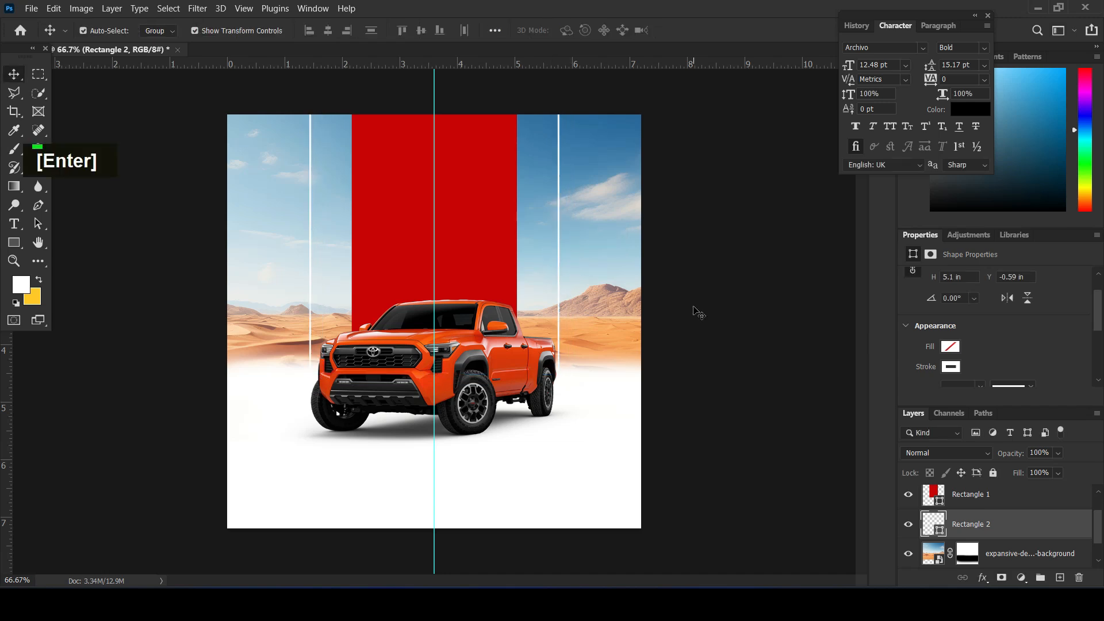
- Set the white outline rectangle's stroke width to 1 pt
{"action": "left_click", "coordinate": [560, 309]}
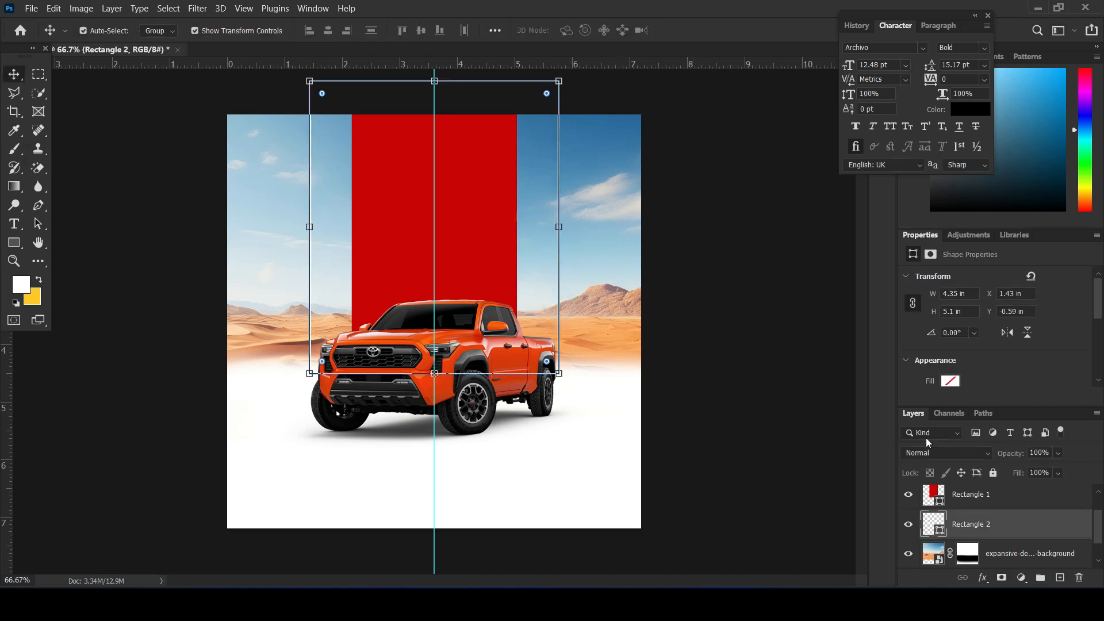
{"action": "scroll", "coordinate": [962, 384], "scroll_direction": "down", "scroll_amount": 6}
{"action": "left_click", "coordinate": [967, 351]}
{"action": "type", "text": "1"}
{"action": "key", "text": "Return"}
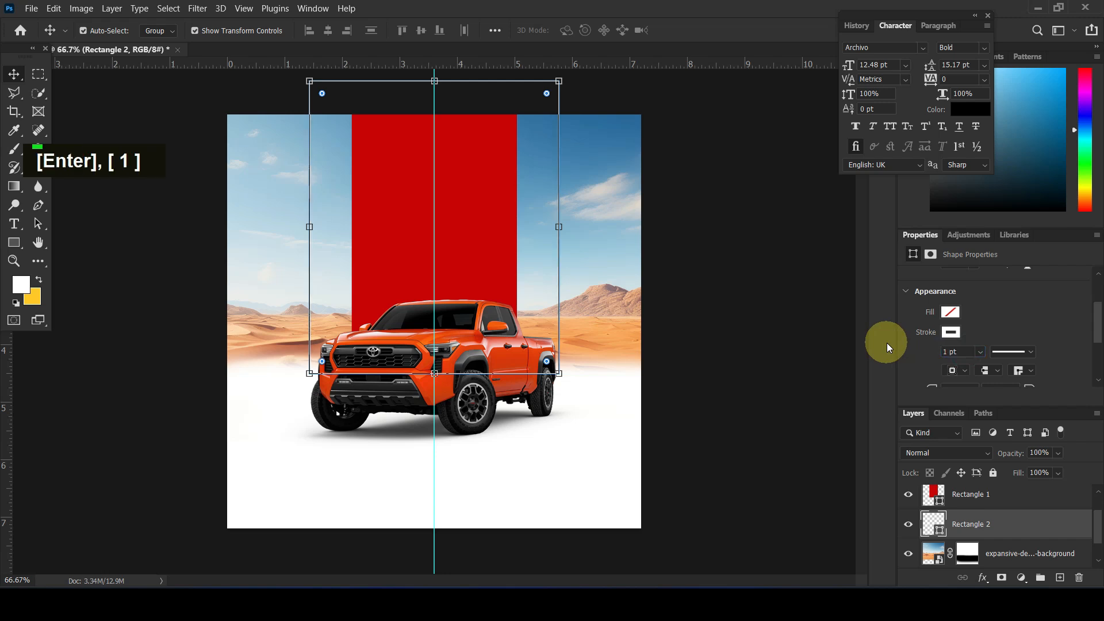
{"action": "left_click", "coordinate": [641, 366]}
- Enlarge the Tacoma truck image to about 6.13 × 2.95 in, keeping it centred on the vertical guide
{"action": "left_click", "coordinate": [513, 361]}
{"action": "left_click_drag", "start_coordinate": [588, 447], "coordinate": [700, 526]}
{"action": "key", "text": "Return"}
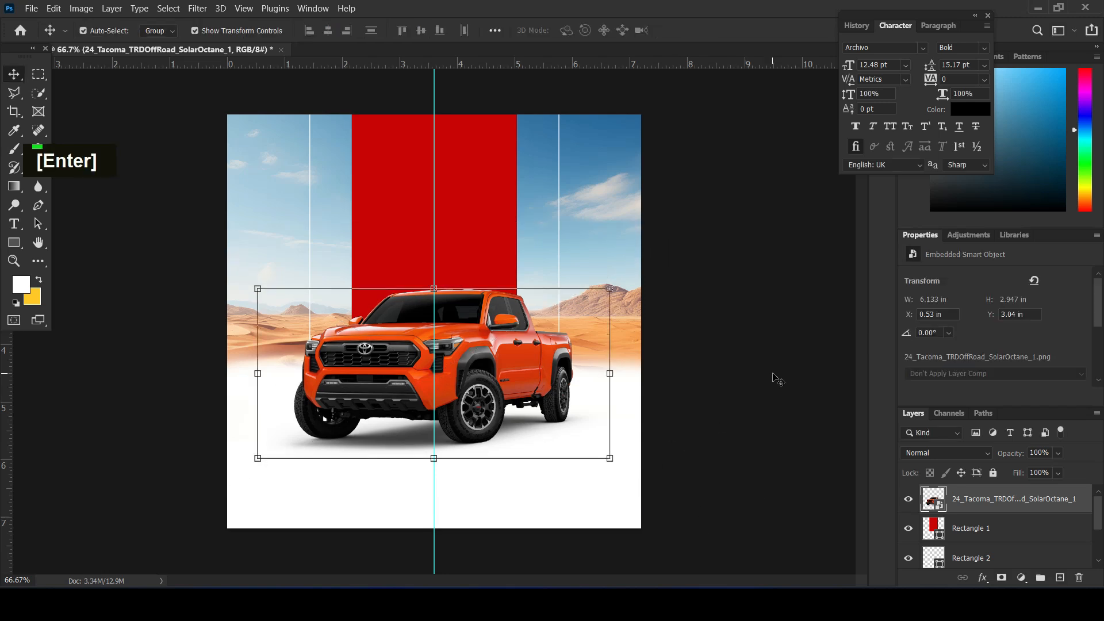
{"action": "left_click", "coordinate": [778, 379]}
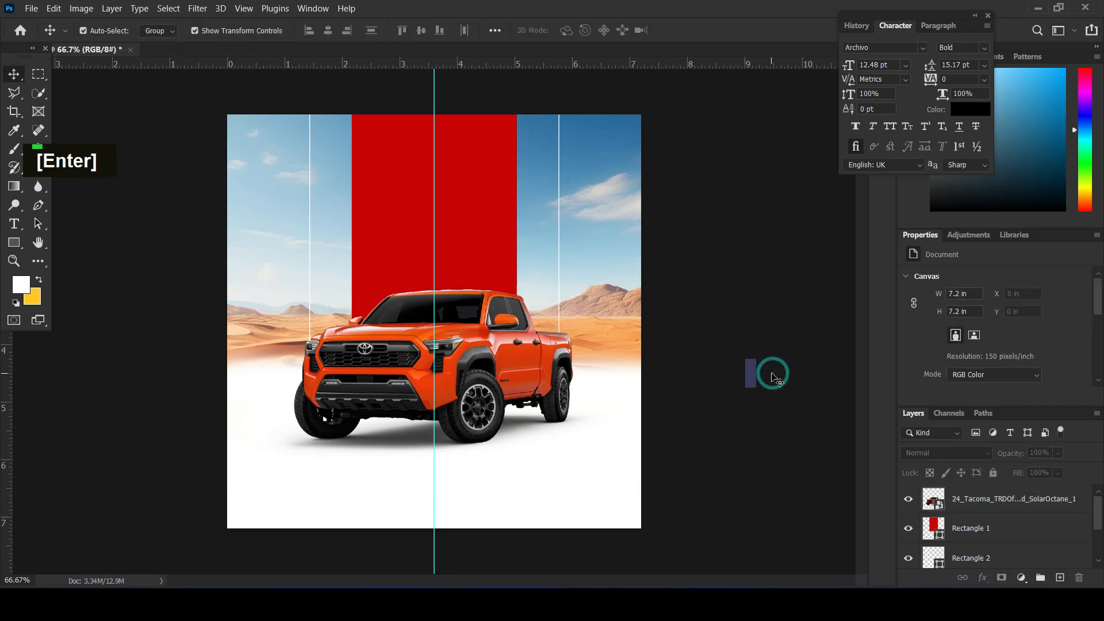
- Add the text TOYOTA on the upper part of the red panel
{"action": "left_click", "coordinate": [12, 231]}
{"action": "left_click", "coordinate": [400, 179]}
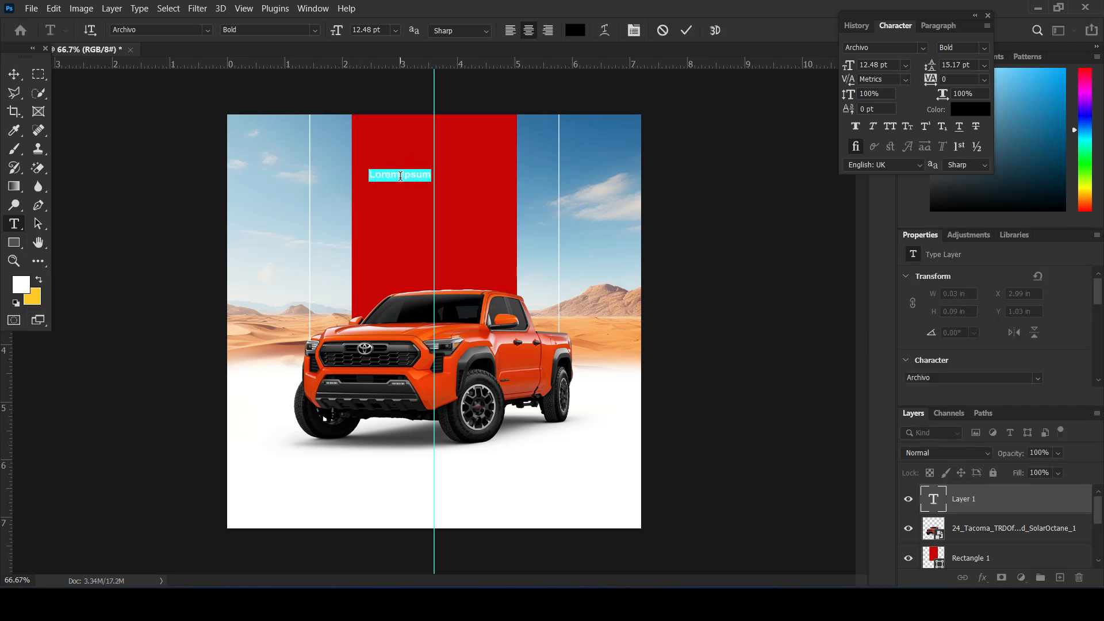
{"action": "key", "text": "Caps_Lock"}
{"action": "type", "text": "TOYOTA"}
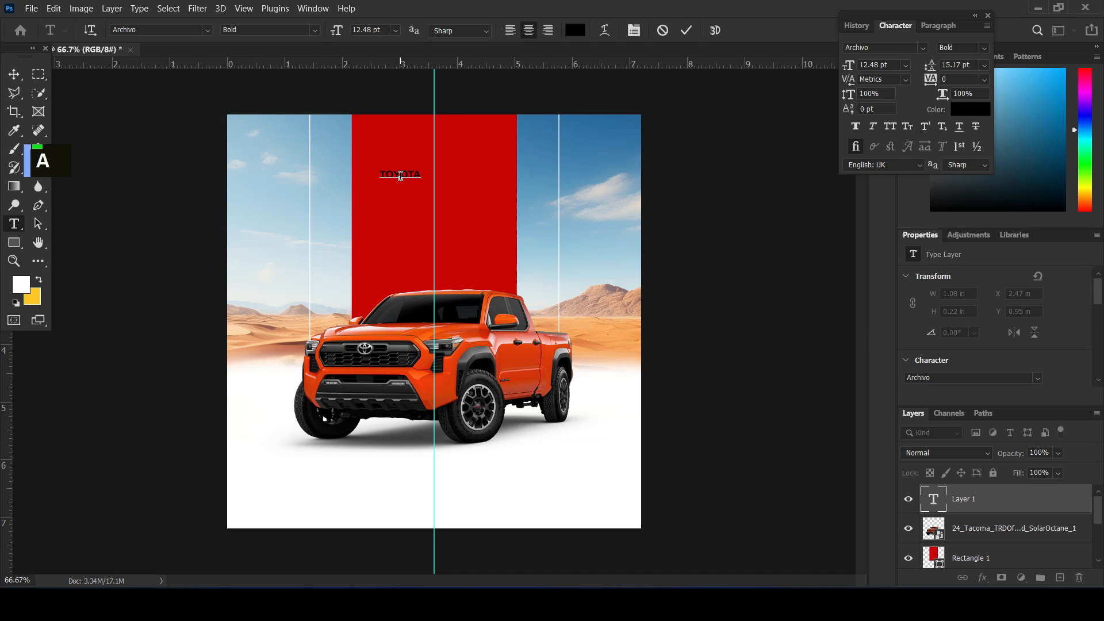
- Set the TOYOTA text's colour to near-white fefefe and its font to GRIFTER Bold
{"action": "key", "text": "ctrl+a"}
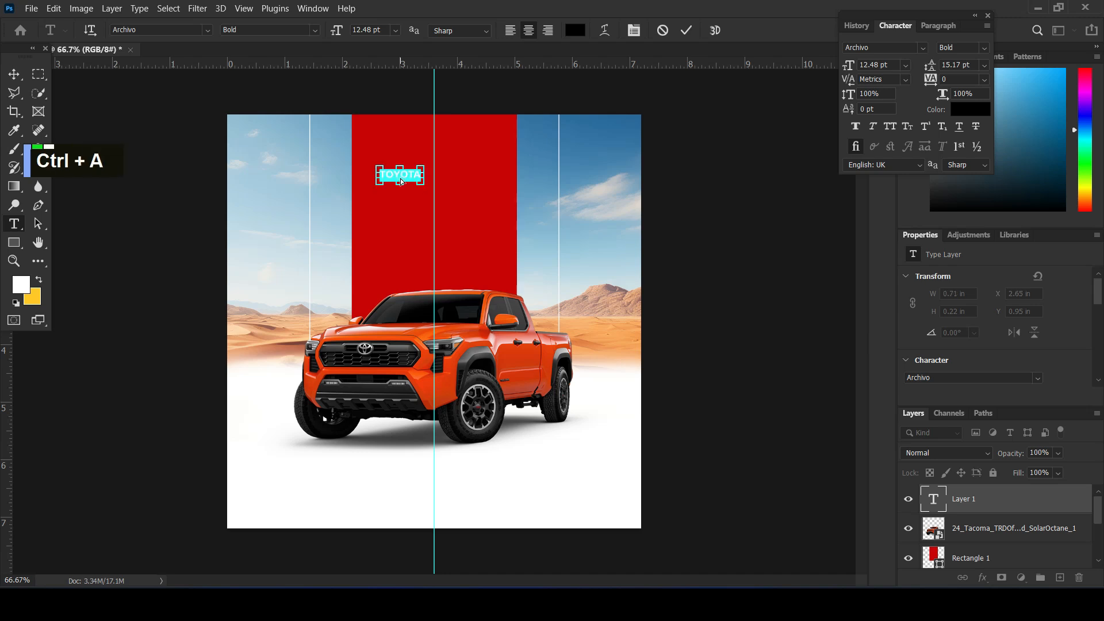
{"action": "left_click", "coordinate": [958, 109]}
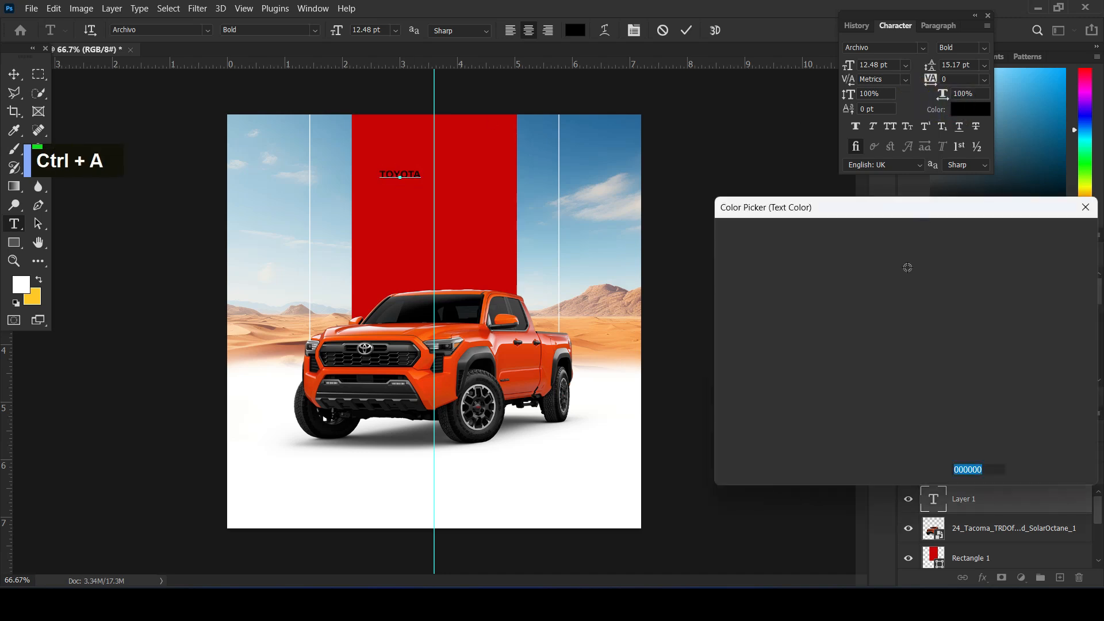
{"action": "left_click", "coordinate": [709, 241]}
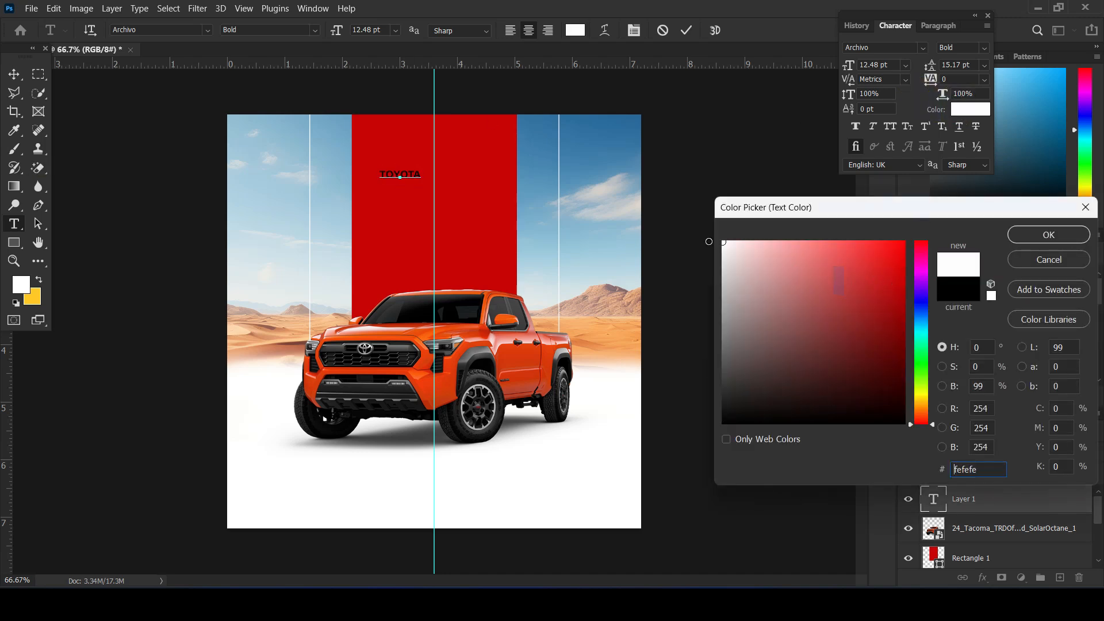
{"action": "left_click", "coordinate": [1019, 230]}
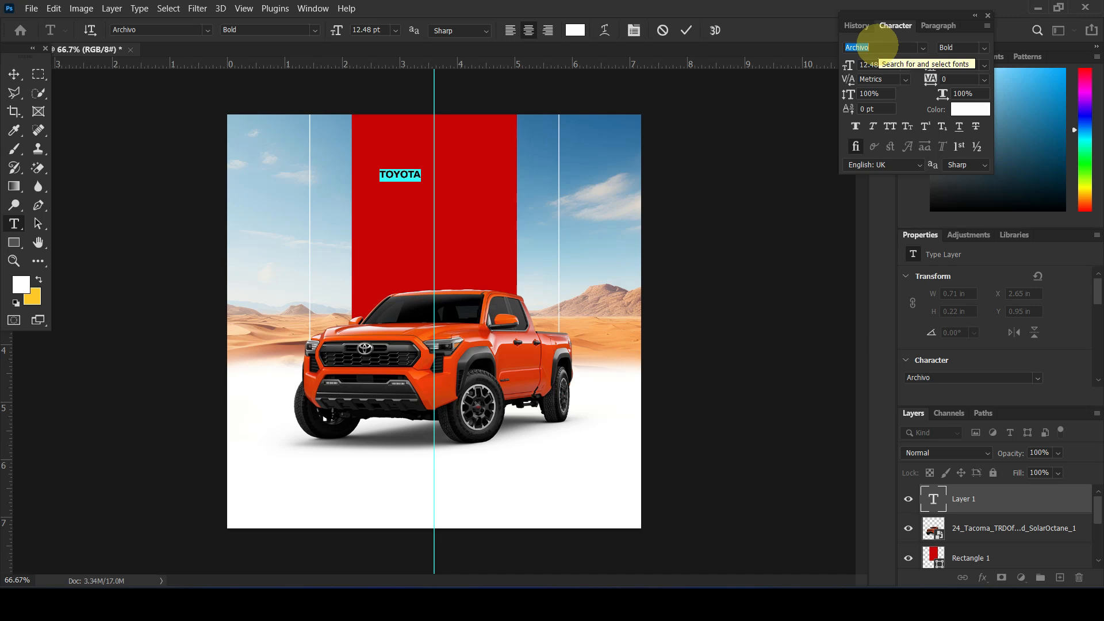
{"action": "type", "text": "GRIFTER"}
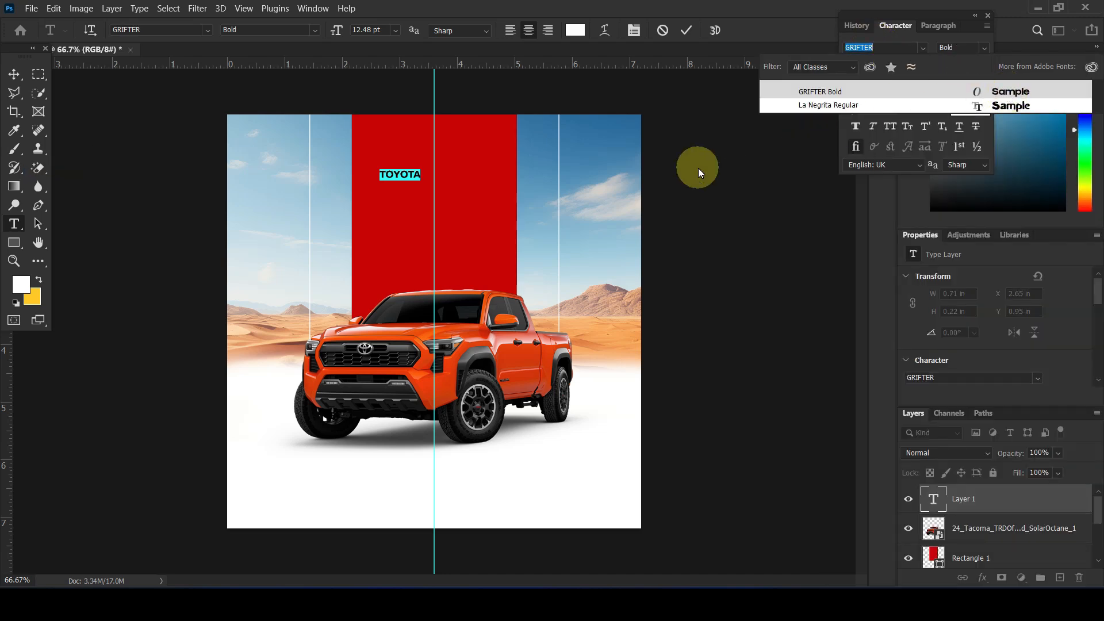
{"action": "left_click", "coordinate": [698, 168]}
- Scale the TOYOTA text up to about 18.28 pt and centre it on the guide near the red panel's top
{"action": "left_click", "coordinate": [14, 75]}
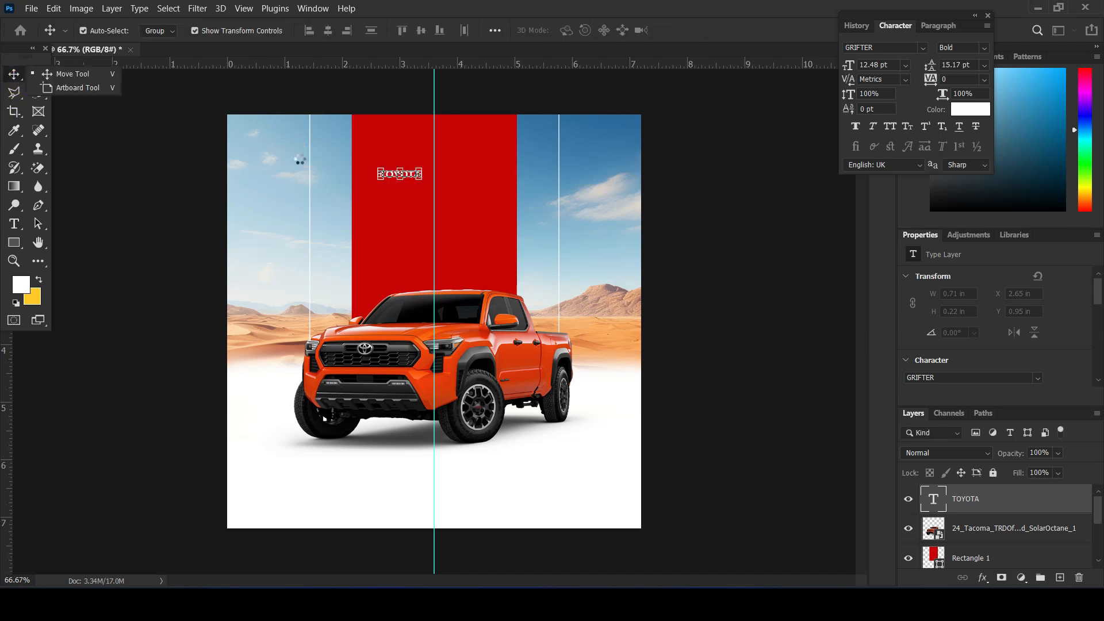
{"action": "key", "text": "ctrl+t"}
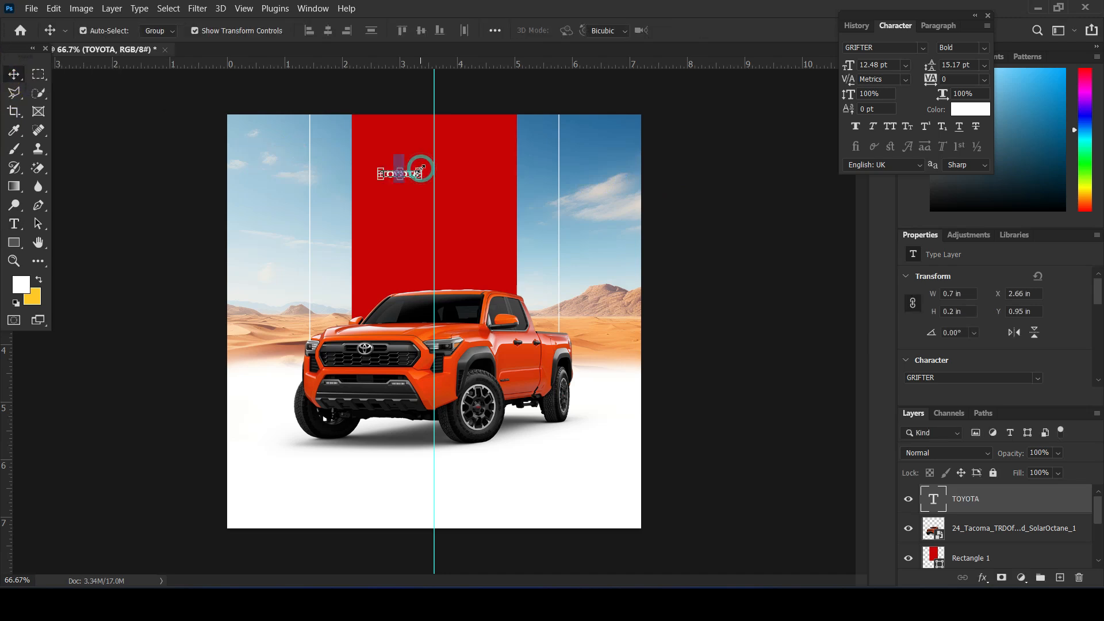
{"action": "mouse_move", "coordinate": [440, 165]}
{"action": "left_mouse_down"}
{"action": "mouse_move", "coordinate": [446, 173]}
{"action": "mouse_move", "coordinate": [447, 147]}
{"action": "left_mouse_up"}
{"action": "key", "text": "Return"}
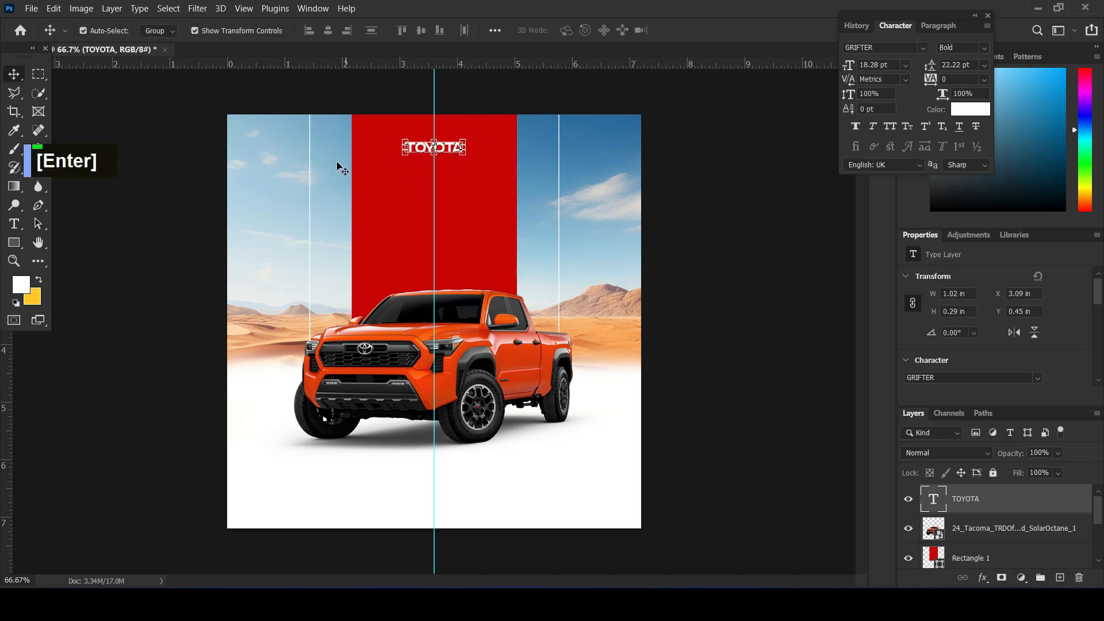
- Add the text TACOMA on the red panel below TOYOTA
{"action": "left_click", "coordinate": [20, 223]}
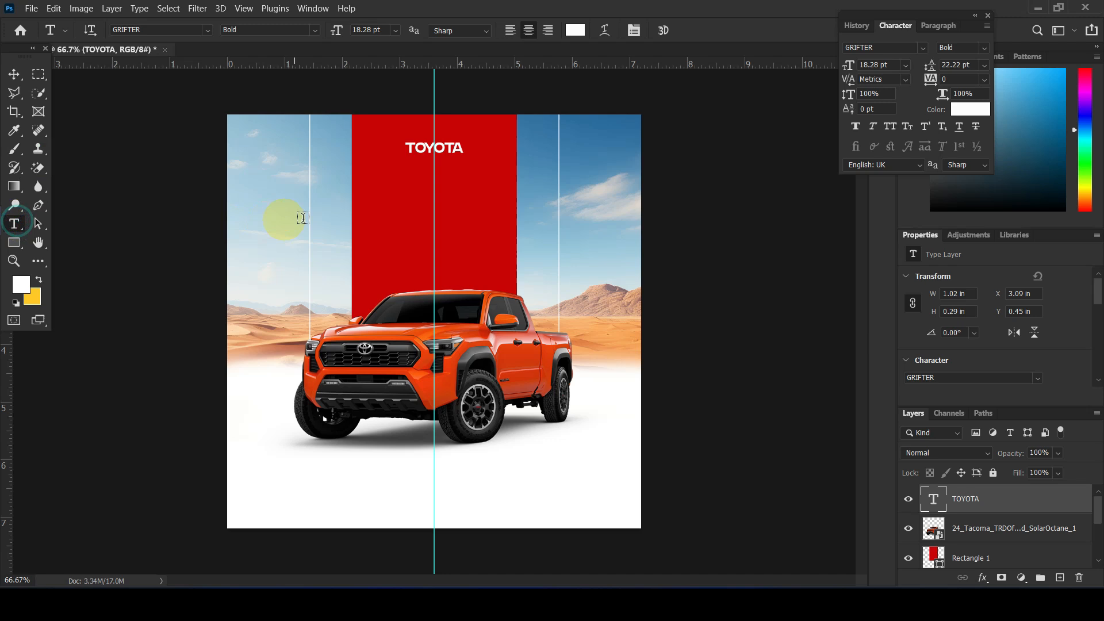
{"action": "left_click", "coordinate": [384, 208]}
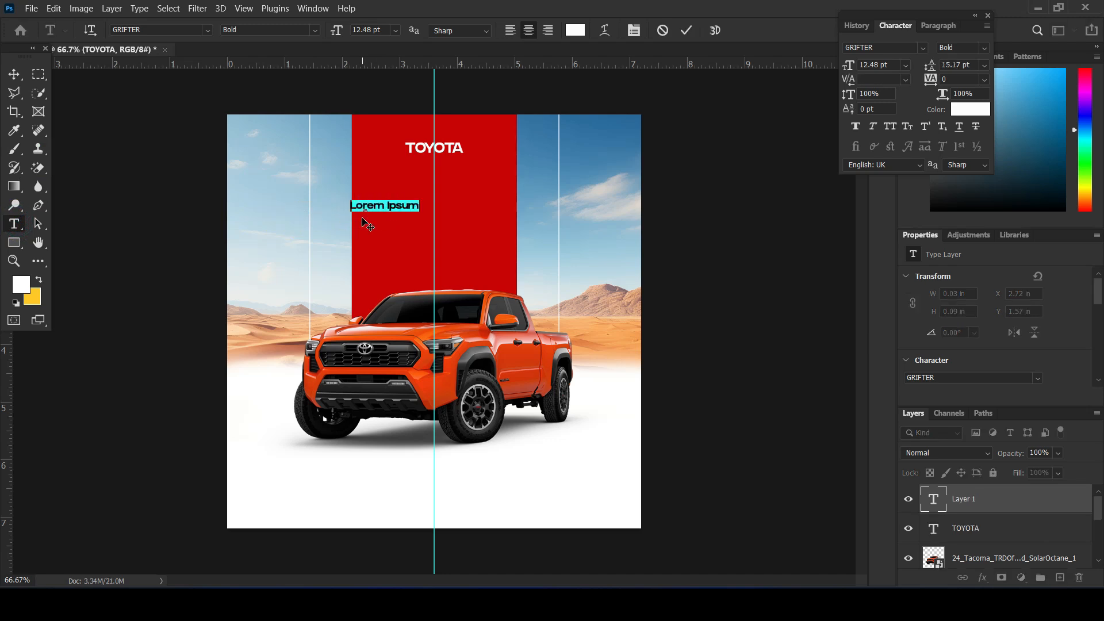
{"action": "type", "text": "TACOMA"}
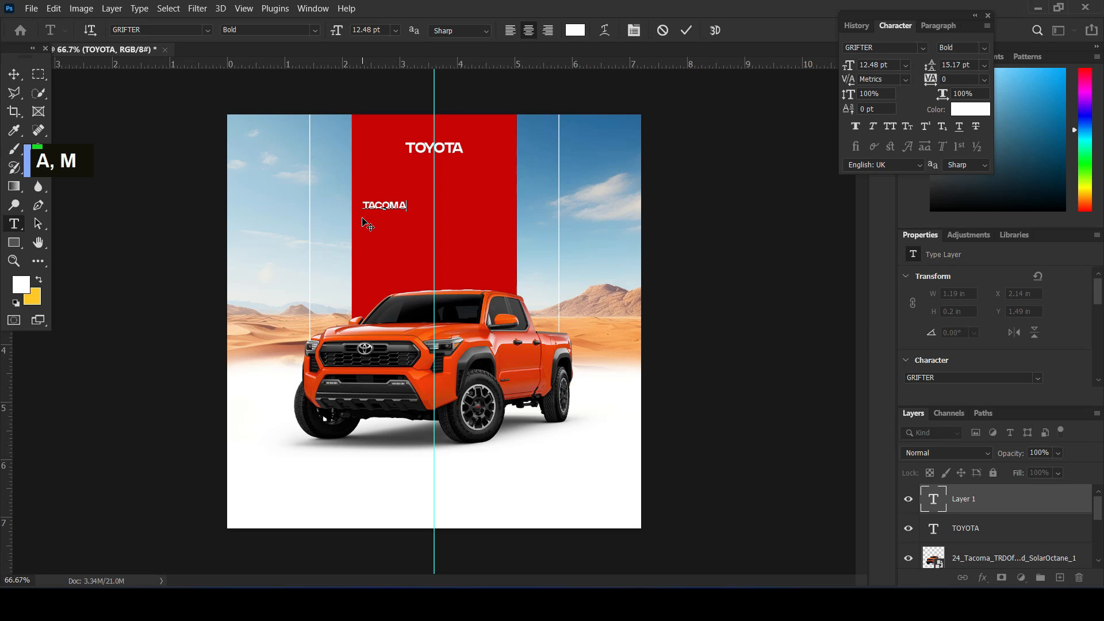
- Set the TACOMA text's font to Bebas Neue Bold
{"action": "key", "text": "ctrl+a"}
{"action": "left_click", "coordinate": [879, 48]}
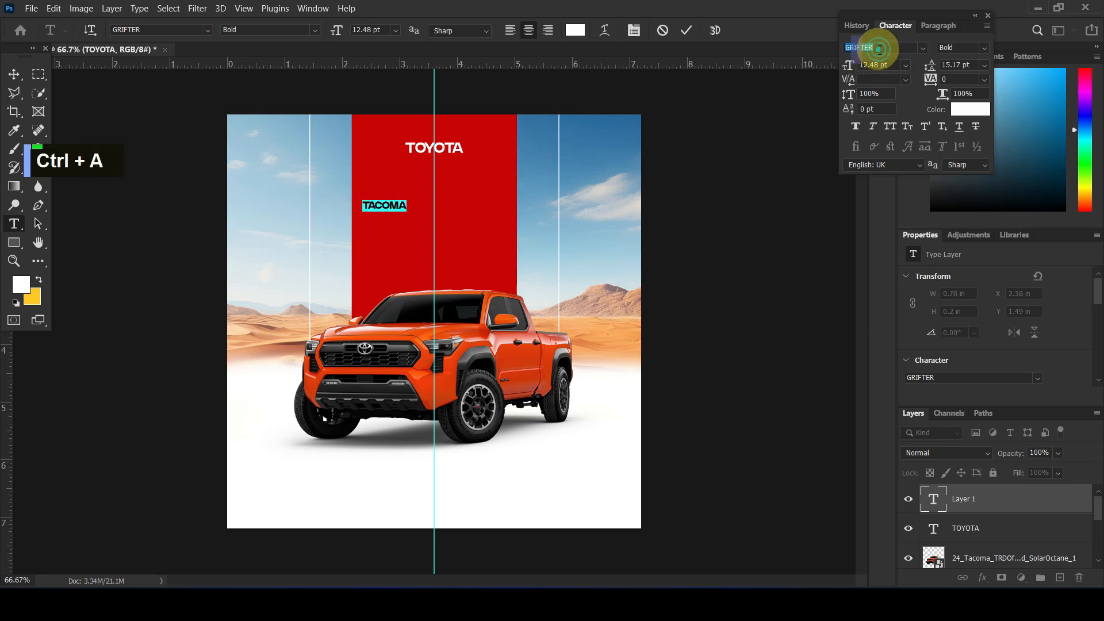
{"action": "type", "text": "BEBAS"}
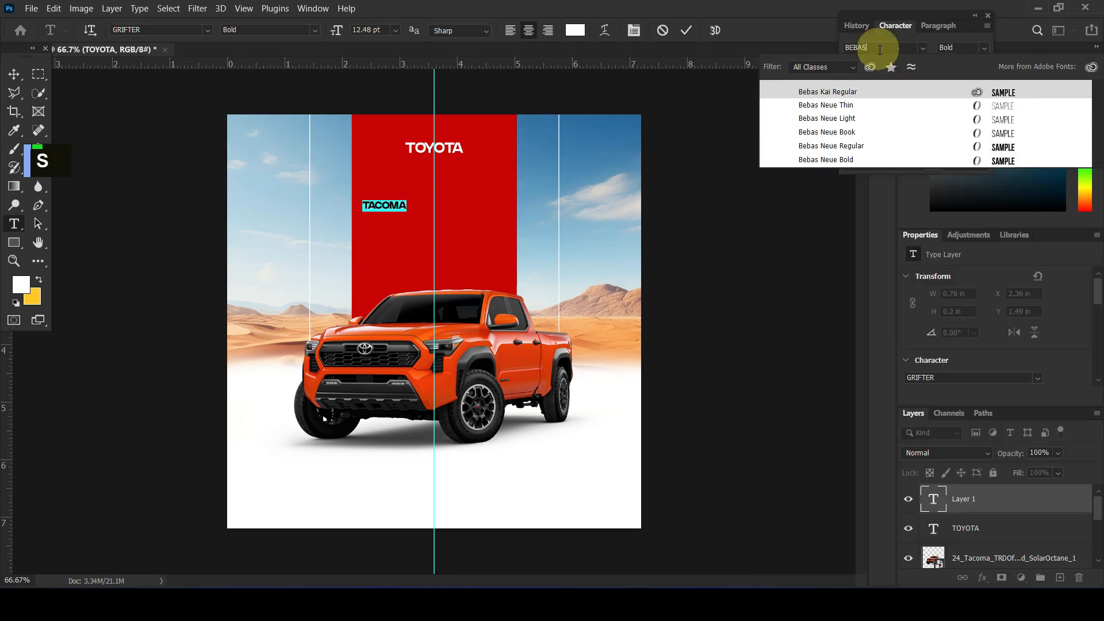
{"action": "left_click", "coordinate": [831, 161]}
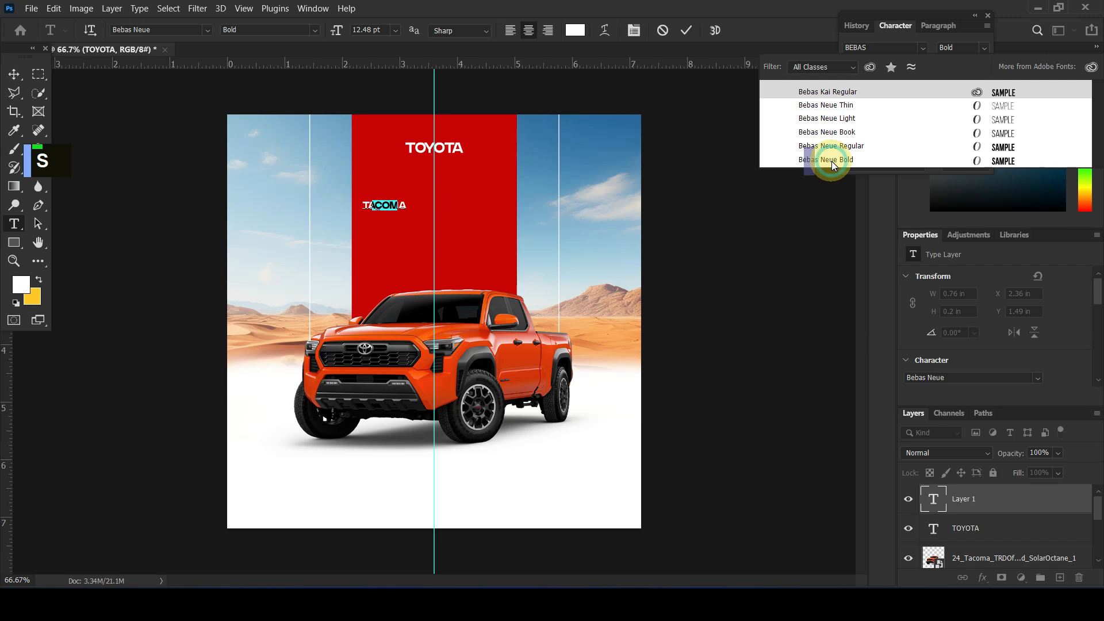
{"action": "key", "text": "Caps_Lock"}
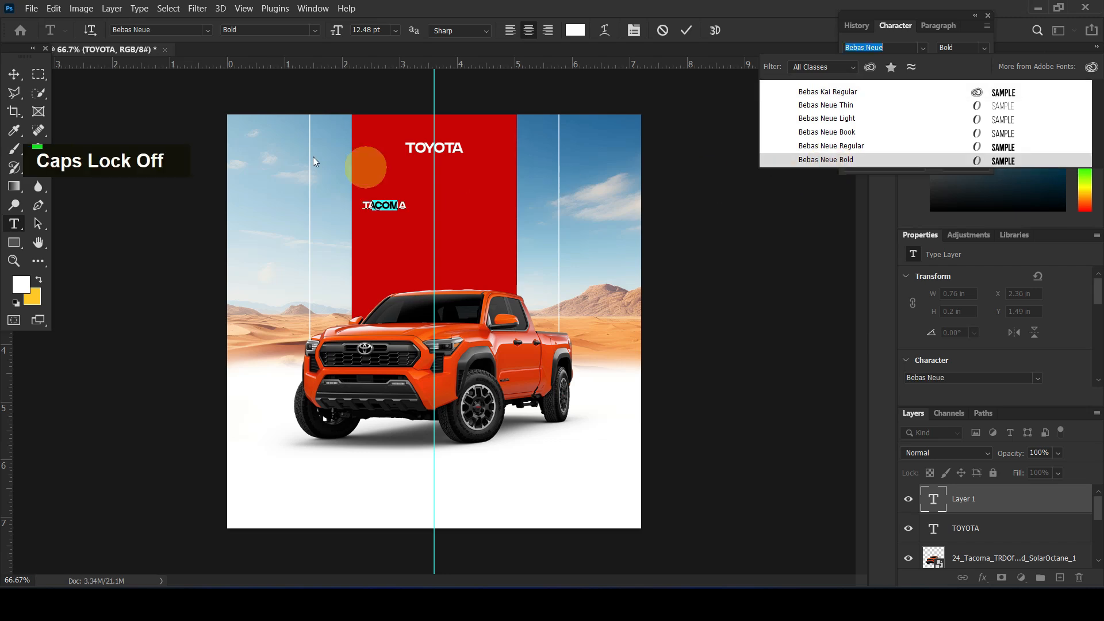
- Scale the TACOMA text up to about 68.09 pt and centre it on the guide just below TOYOTA
{"action": "left_click", "coordinate": [19, 82]}
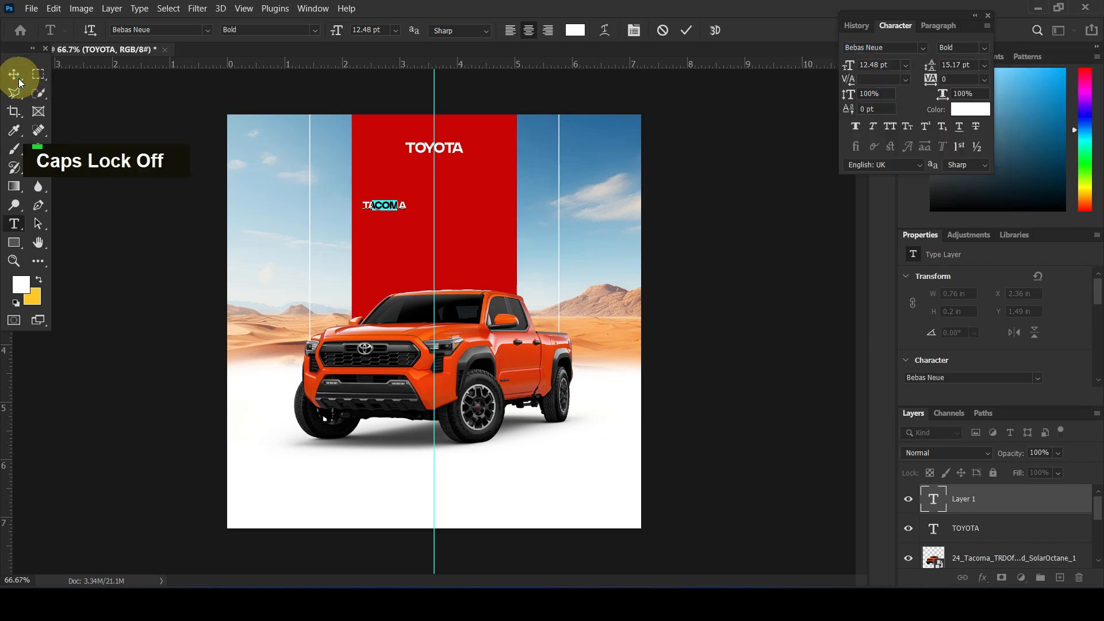
{"action": "left_click", "coordinate": [453, 215]}
{"action": "key", "text": "v"}
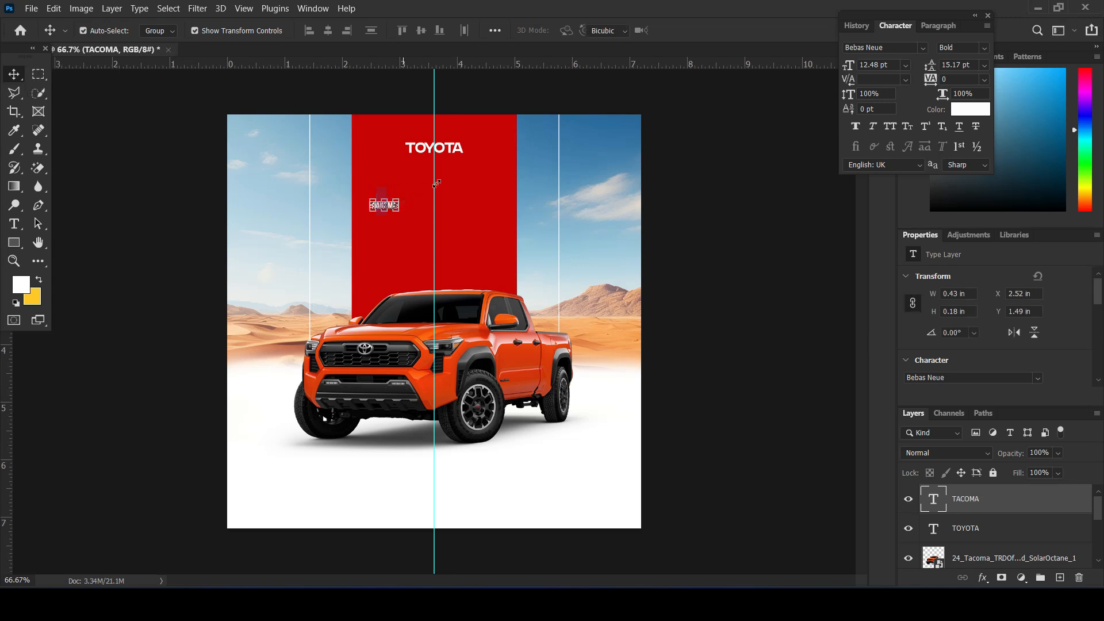
{"action": "key", "text": "ctrl+t"}
{"action": "left_click_drag", "start_coordinate": [501, 162], "coordinate": [502, 156]}
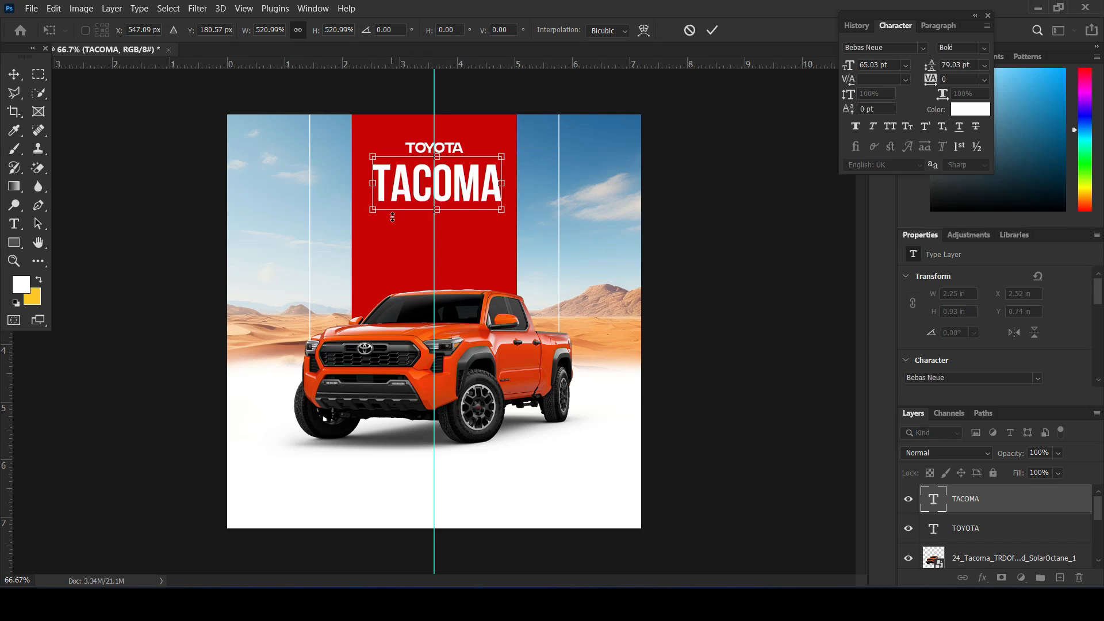
{"action": "left_click_drag", "start_coordinate": [373, 210], "coordinate": [368, 213]}
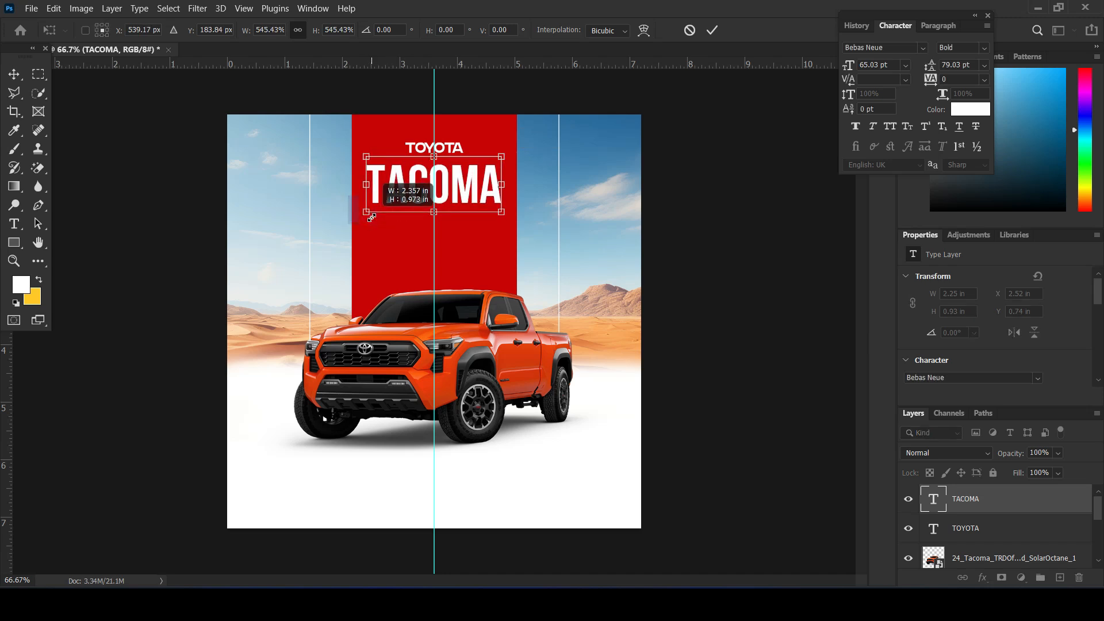
{"action": "left_click_drag", "start_coordinate": [470, 178], "coordinate": [471, 195]}
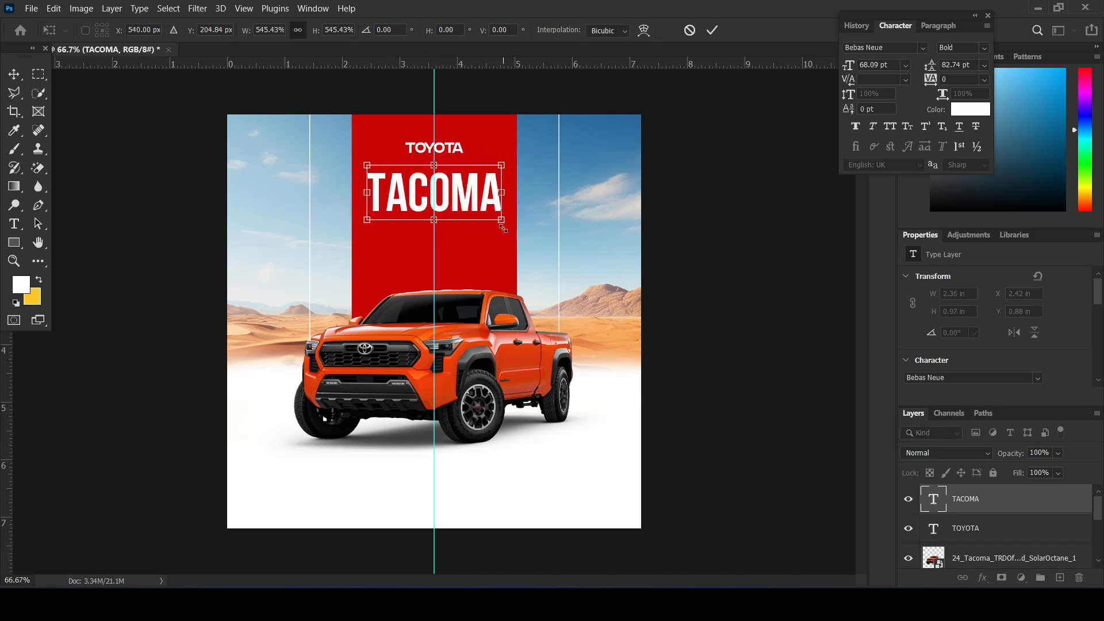
{"action": "key", "text": "Return"}
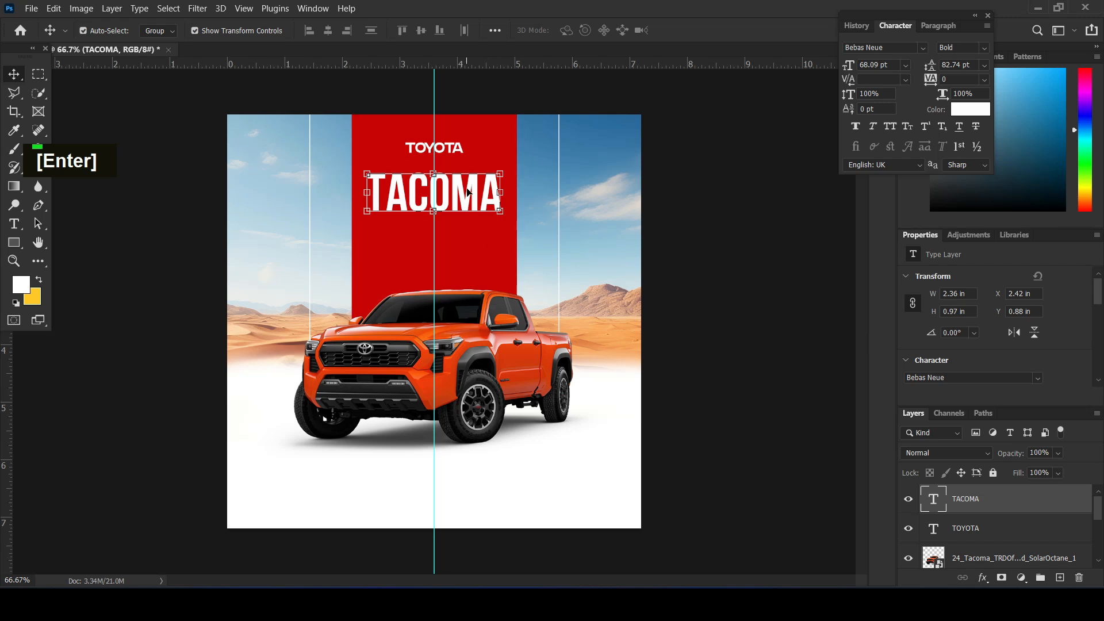
- Duplicate the TACOMA text directly below itself and replace the copy's wording with TRD PFF-ROAD
{"action": "left_click_drag", "start_coordinate": [464, 191], "coordinate": [467, 236]}
{"action": "double_click", "coordinate": [467, 233]}
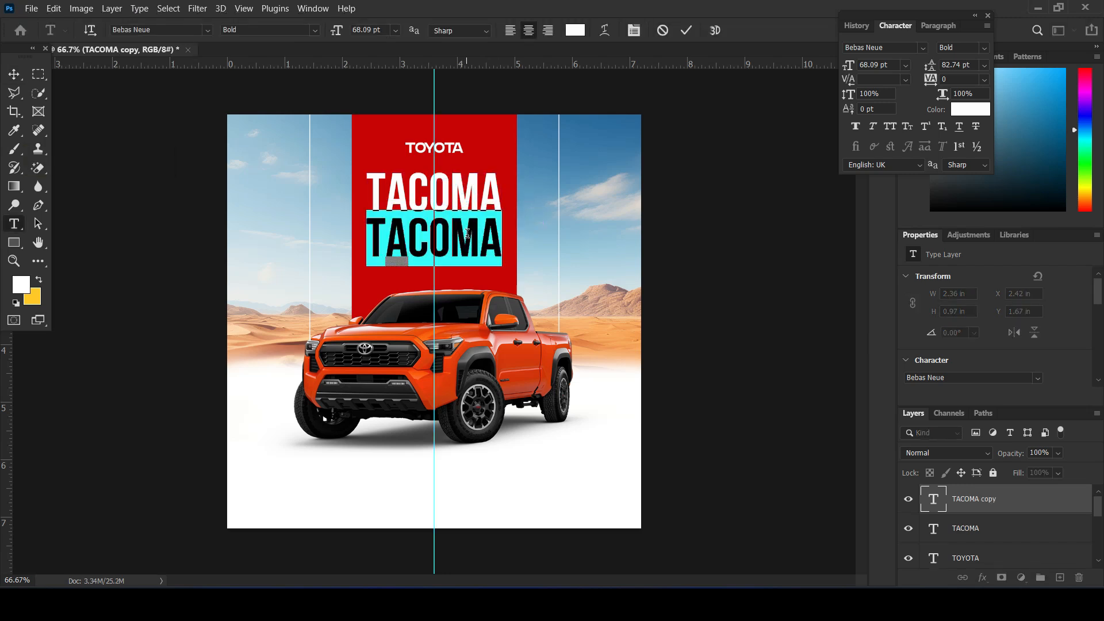
{"action": "type", "text": "T"}
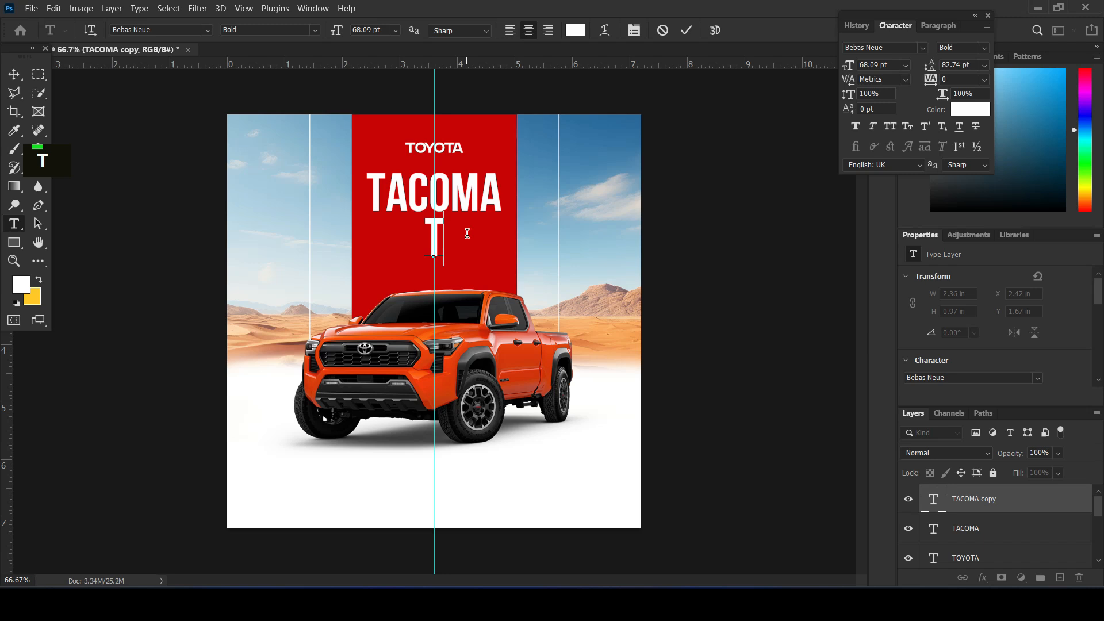
{"action": "type", "text": "RD P"}
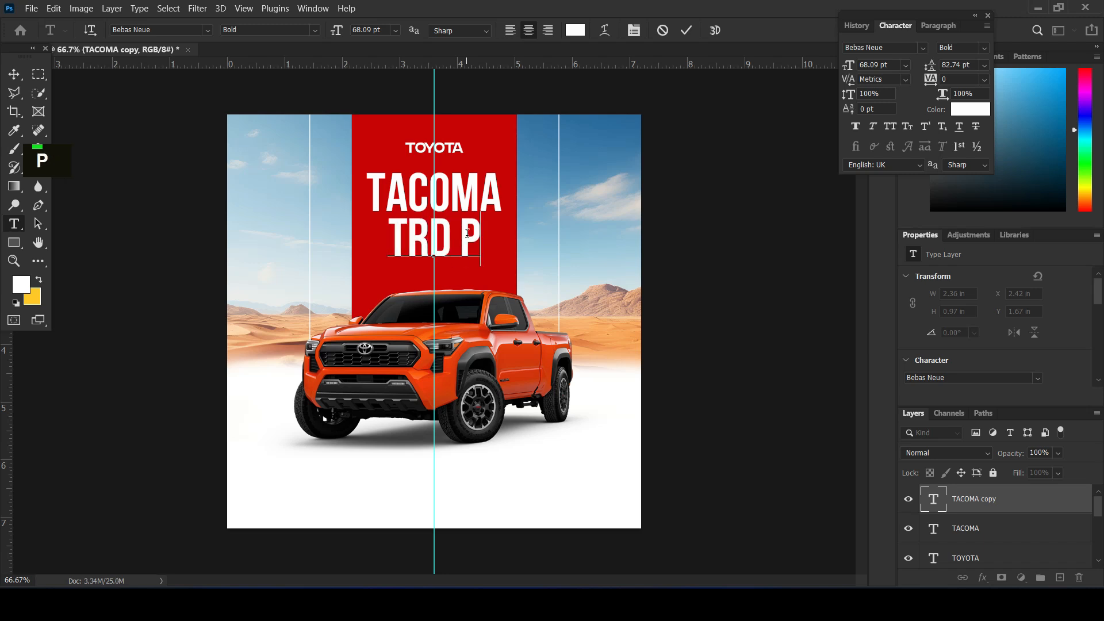
{"action": "type", "text": "FF-ROAD"}
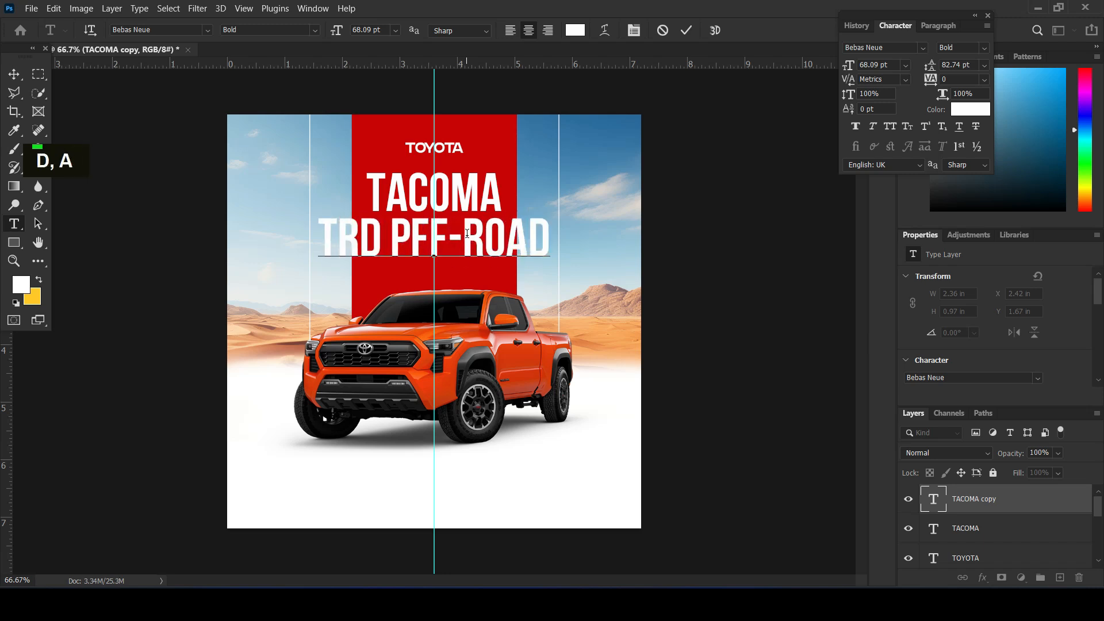
{"action": "key", "text": "ctrl+a"}
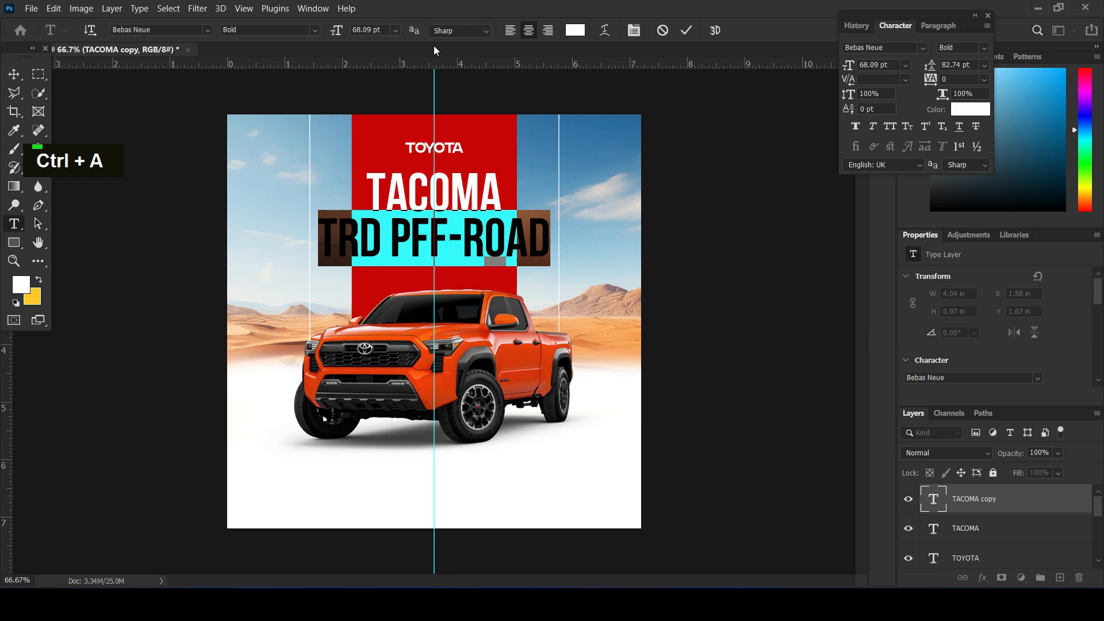
- Scale the TRD PFF-ROAD text down to about 35.21 pt and position it on the guide close beneath TACOMA
{"action": "left_click", "coordinate": [14, 73]}
{"action": "left_click", "coordinate": [548, 218], "text": "alt"}
{"action": "left_click_drag", "start_coordinate": [549, 218], "coordinate": [489, 239]}
{"action": "key", "text": "shift+Up"}
{"action": "key", "text": "shift+Up"}
{"action": "key", "text": "shift+Up"}
{"action": "key", "text": "shift+Up"}
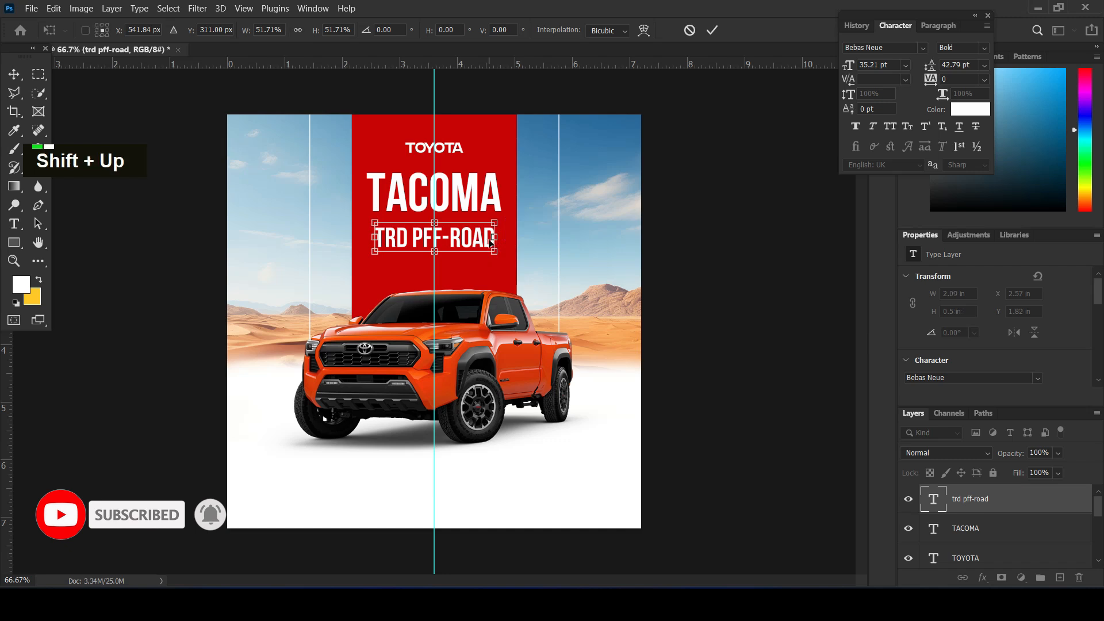
{"action": "key", "text": "shift+Down"}
{"action": "key", "text": "shift+Down"}
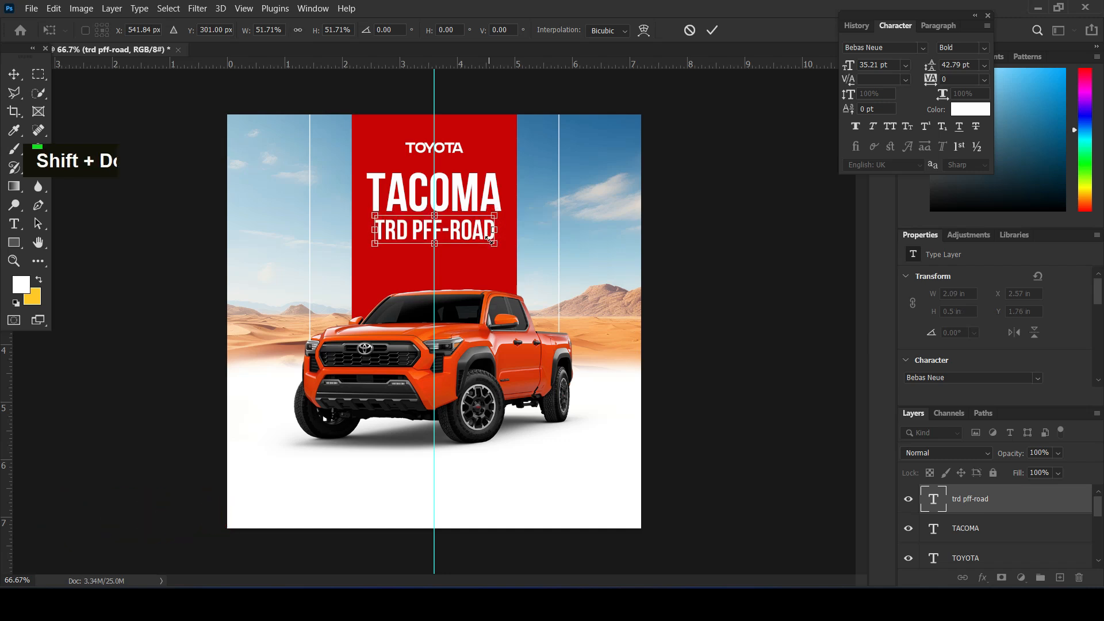
{"action": "key", "text": "Return"}
- Duplicate the TRD PFF-ROAD text below itself and replace the copy's wording with 2024
{"action": "left_click_drag", "start_coordinate": [471, 230], "coordinate": [471, 272]}
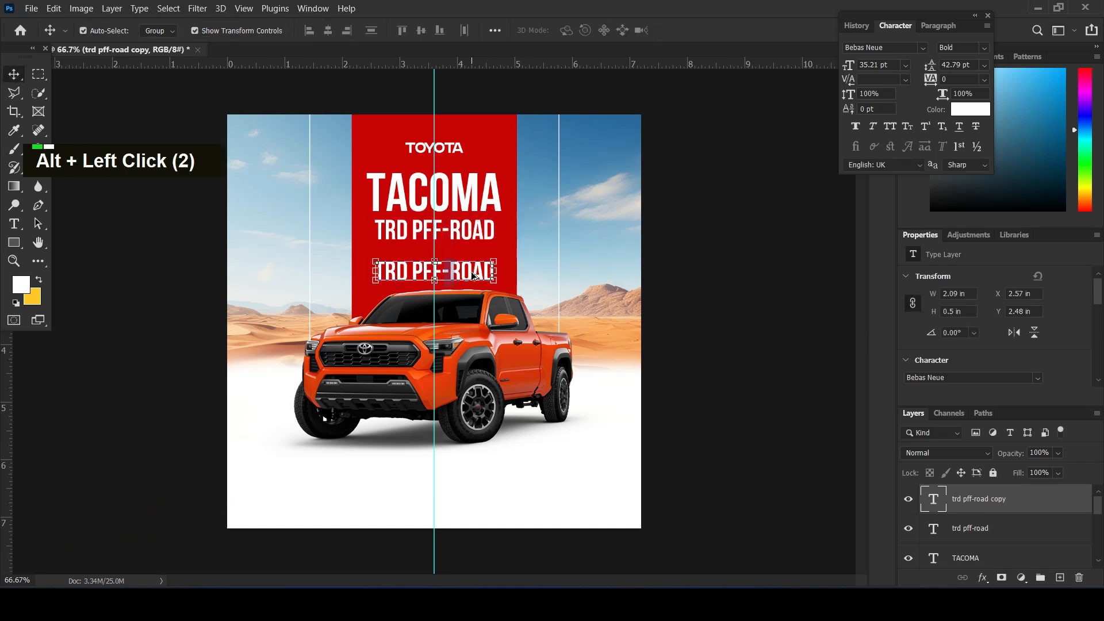
{"action": "double_click", "coordinate": [471, 271]}
{"action": "key", "text": "ctrl+a"}
{"action": "type", "text": "2024"}
- Scale the 2024 text up to about 60.48 pt and centre it on the guide just above the truck's roof
{"action": "left_click", "coordinate": [13, 74]}
{"action": "mouse_move", "coordinate": [458, 258]}
{"action": "left_mouse_down"}
{"action": "mouse_move", "coordinate": [473, 246]}
{"action": "mouse_move", "coordinate": [461, 273]}
{"action": "left_mouse_up"}
{"action": "key", "text": "Return"}
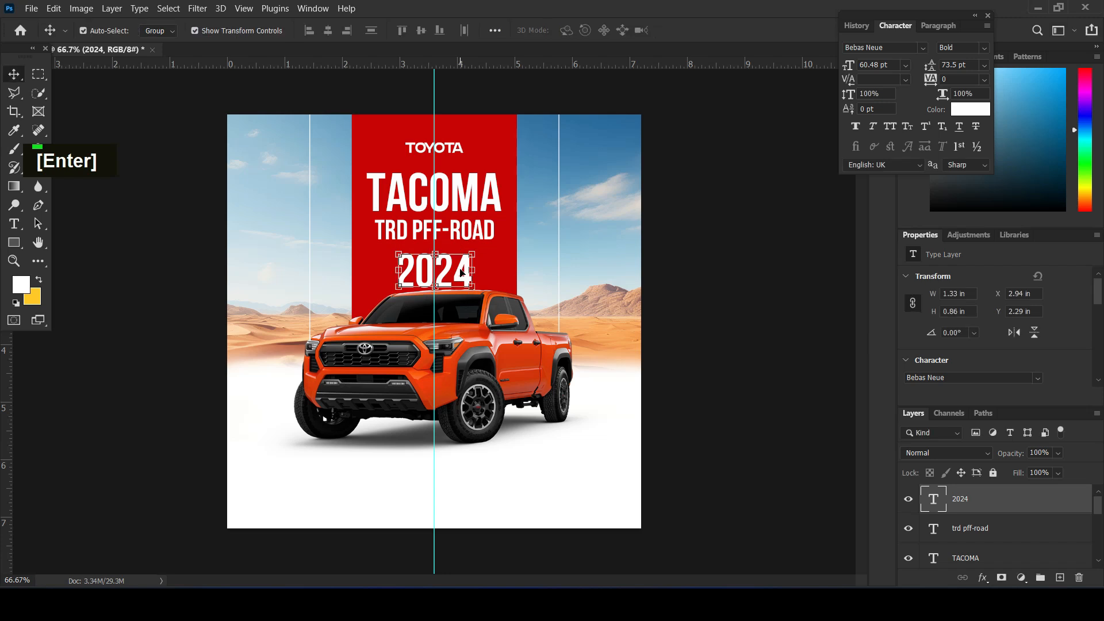
{"action": "key", "text": "Up"}
{"action": "left_click", "coordinate": [658, 239]}
- Scale the TACOMA, TRD PFF-ROAD and 2024 texts together to about 92.18% and keep them centred on the guide
{"action": "left_click", "coordinate": [458, 272]}
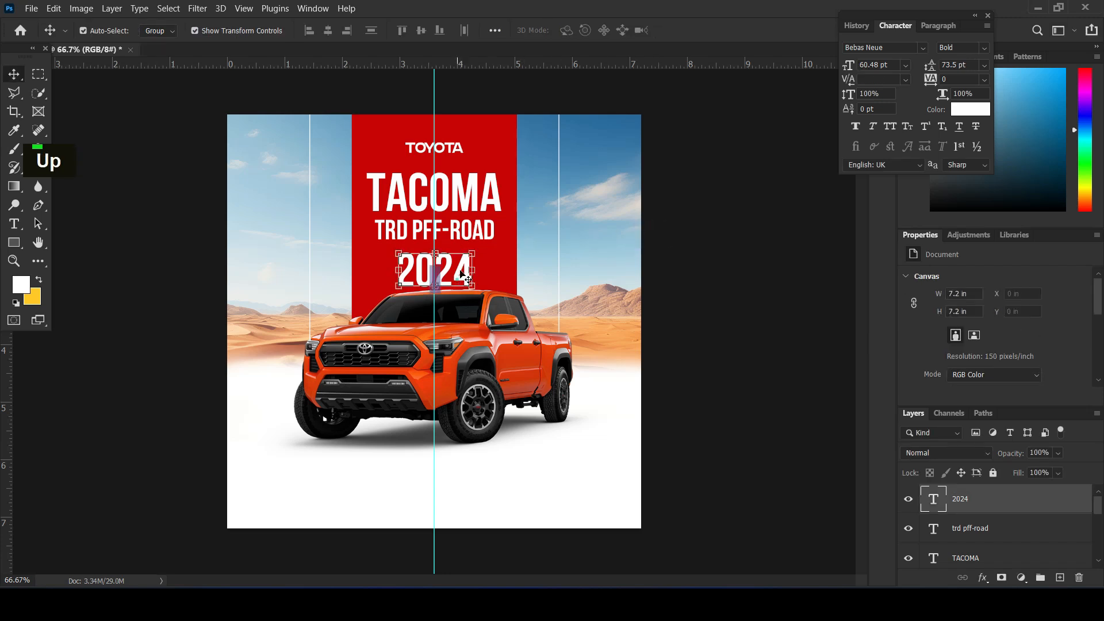
{"action": "left_click", "coordinate": [478, 231], "text": "shift"}
{"action": "left_click", "coordinate": [493, 192], "text": "shift"}
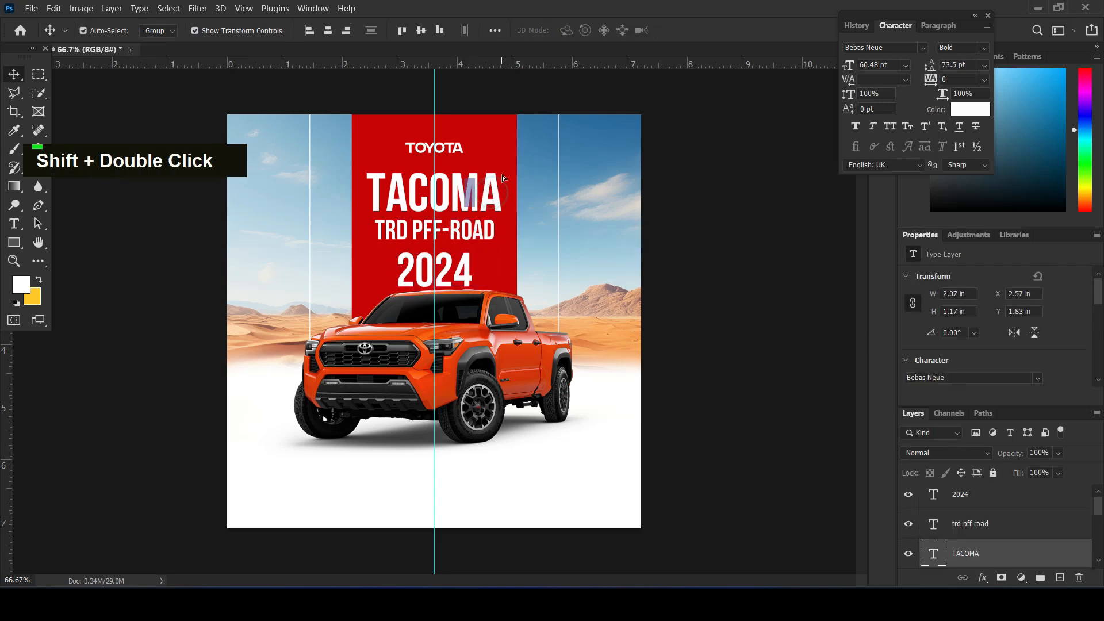
{"action": "left_click", "coordinate": [459, 272], "text": "shift"}
{"action": "left_click", "coordinate": [462, 232], "text": "shift"}
{"action": "left_click_drag", "start_coordinate": [500, 174], "coordinate": [489, 171]}
{"action": "key", "text": "Return"}
{"action": "key", "text": "Right"}
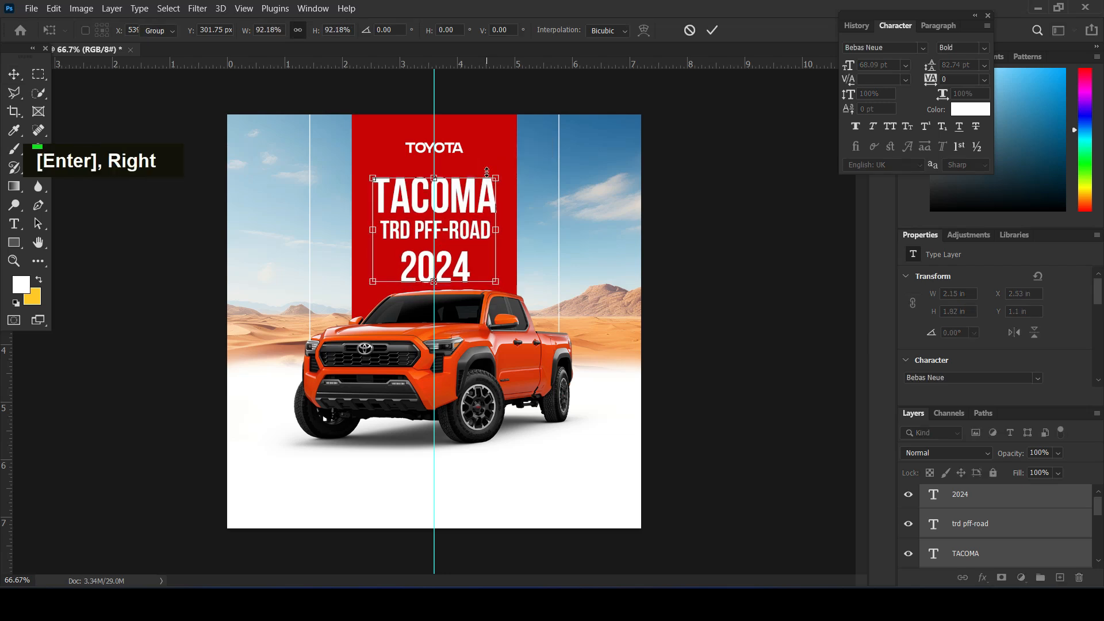
- Nudge the 2024 text slightly down, closer to the truck's roof
{"action": "left_click", "coordinate": [444, 275]}
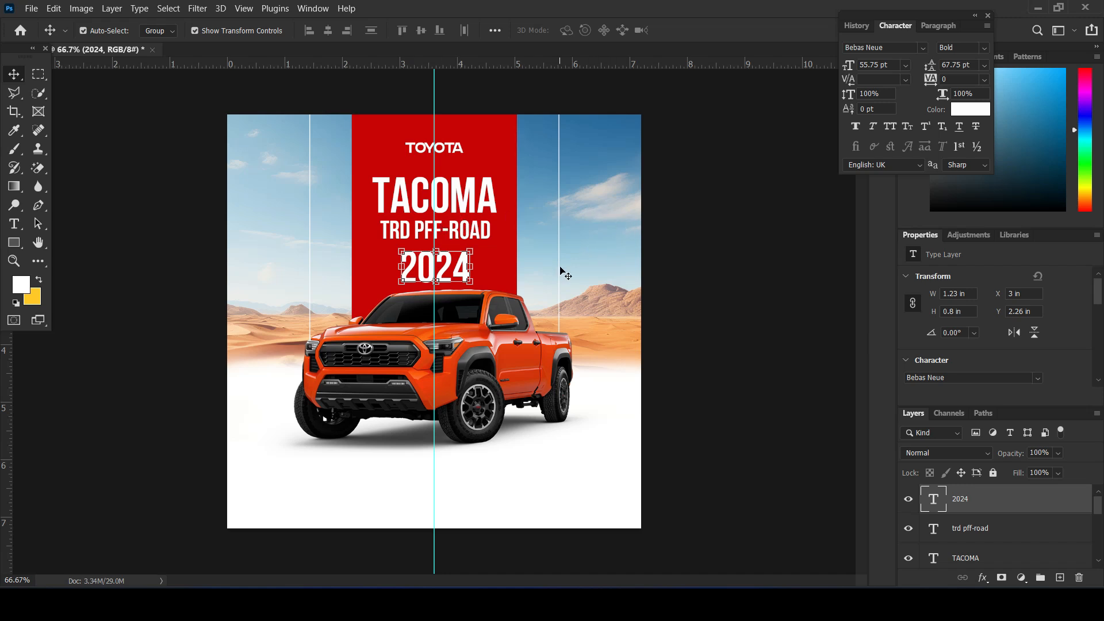
{"action": "key", "text": "Down"}
{"action": "key", "text": "Down"}
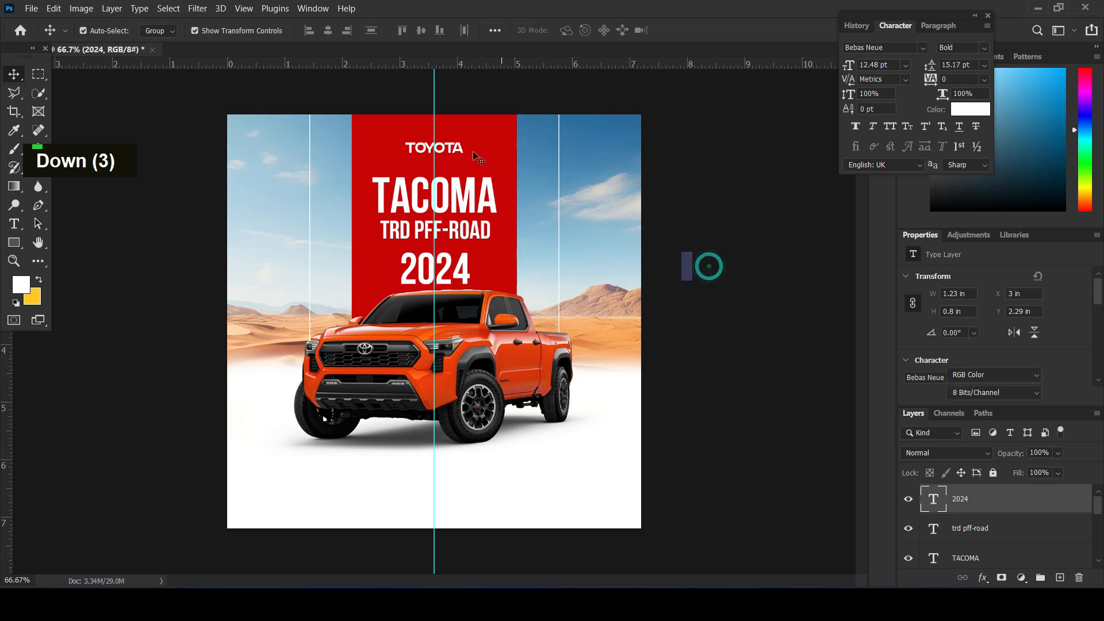
- Move the TOYOTA text down about 20 px, closer to TACOMA
{"action": "left_click", "coordinate": [453, 145]}
{"action": "key", "text": "shift+Down"}
{"action": "key", "text": "shift+Down"}
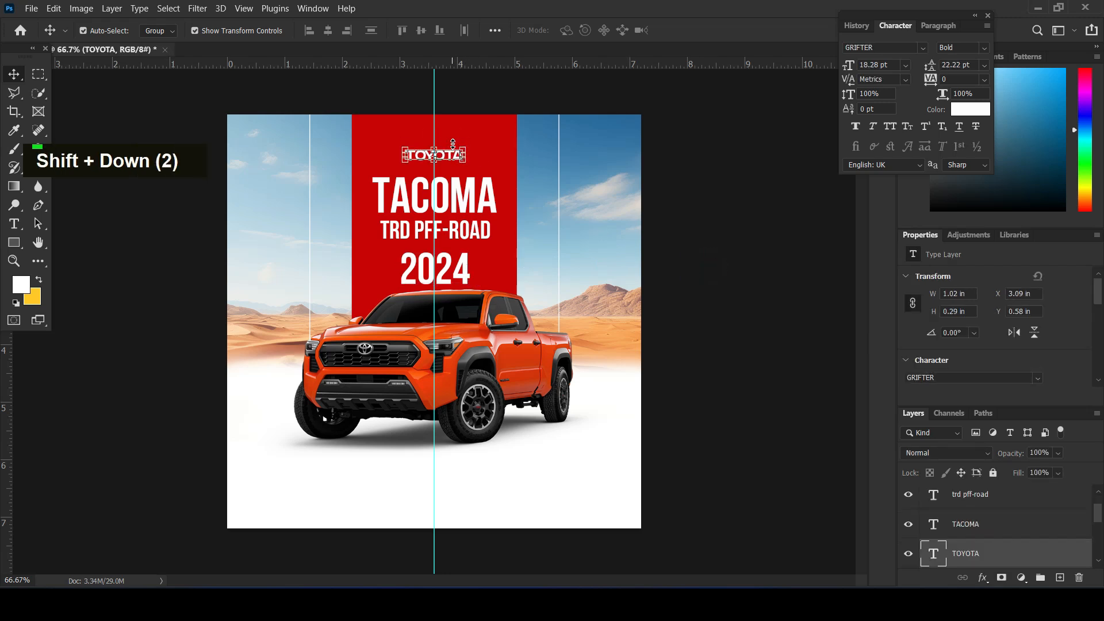
{"action": "left_click", "coordinate": [770, 229]}
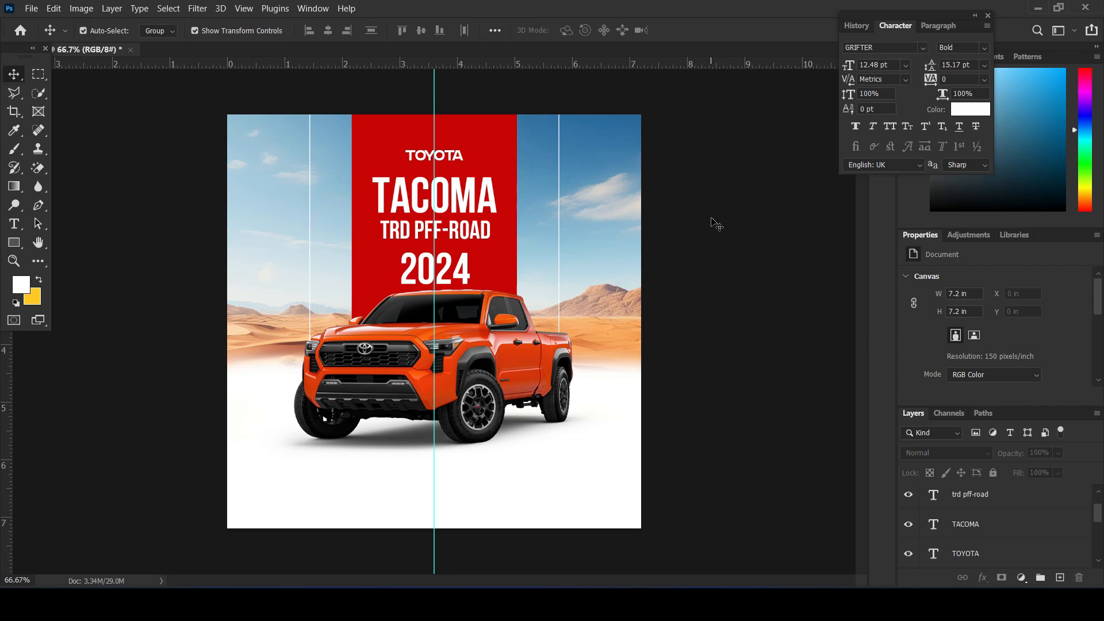
- Narrow the white outlined rectangle behind the red panel to about 4.07 in wide and centre it on the guide
{"action": "left_click", "coordinate": [561, 224]}
{"action": "left_click_drag", "start_coordinate": [559, 227], "coordinate": [542, 226]}
{"action": "left_click_drag", "start_coordinate": [471, 80], "coordinate": [481, 82]}
{"action": "key", "text": "Return"}
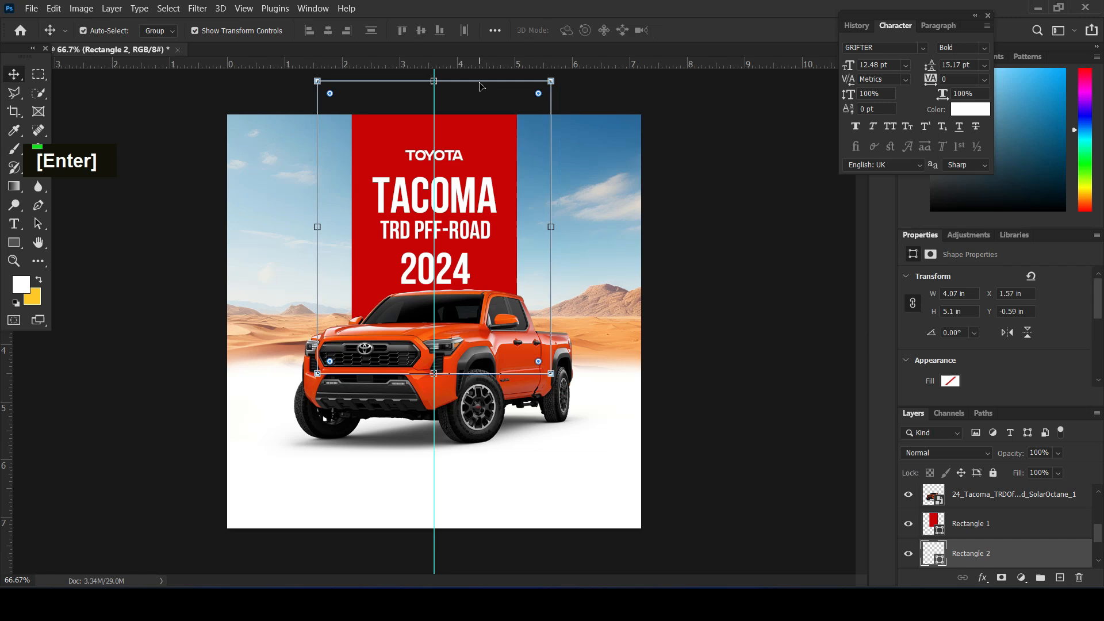
{"action": "left_click", "coordinate": [803, 298]}
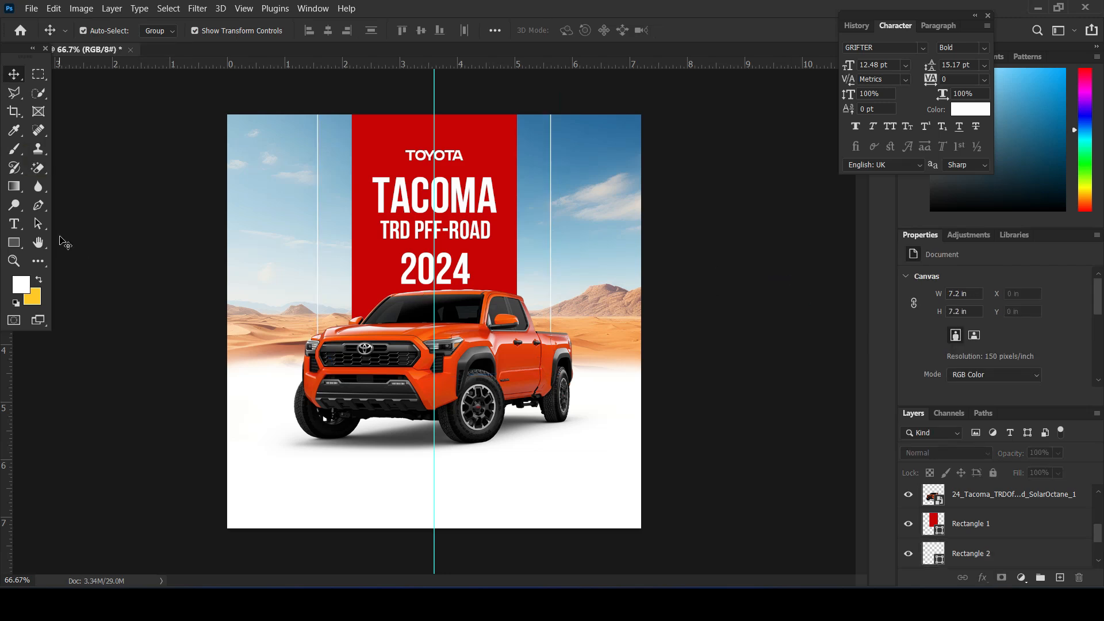
{"action": "left_click", "coordinate": [185, 185]}
- On a new layer above the 2024 text, paint a soft yellow spot over the truck's grille with a 200 px brush
{"action": "left_click", "coordinate": [14, 152]}
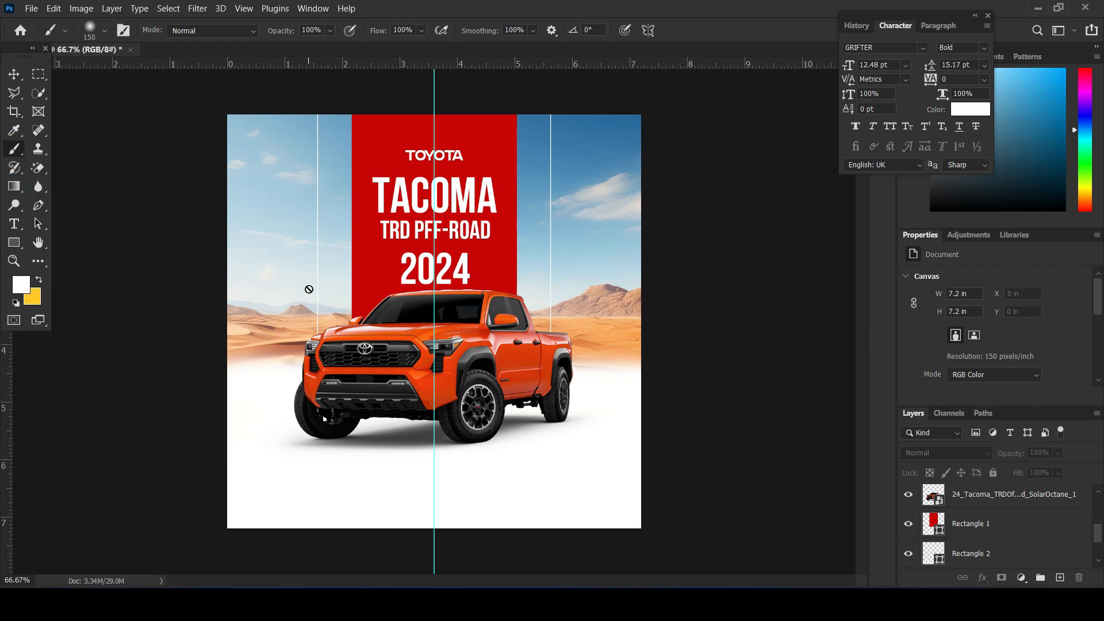
{"action": "scroll", "coordinate": [1012, 500], "scroll_direction": "up", "scroll_amount": 10}
{"action": "left_click", "coordinate": [1003, 503]}
{"action": "left_click", "coordinate": [1060, 577]}
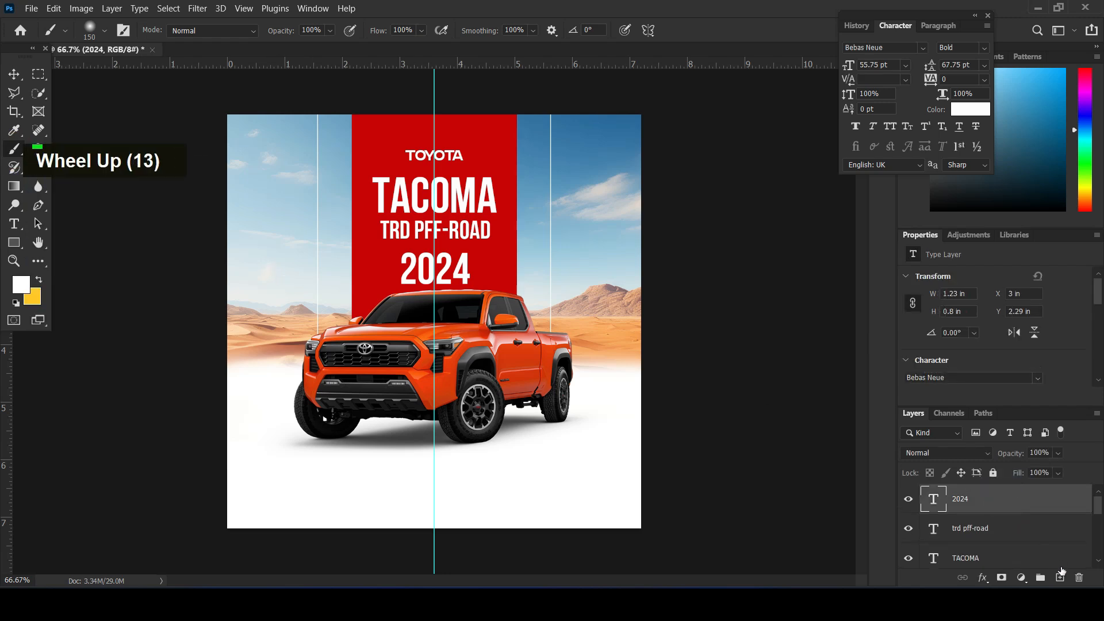
{"action": "left_click", "coordinate": [38, 279]}
{"action": "key", "text": "bracketright"}
{"action": "key", "text": "bracketright"}
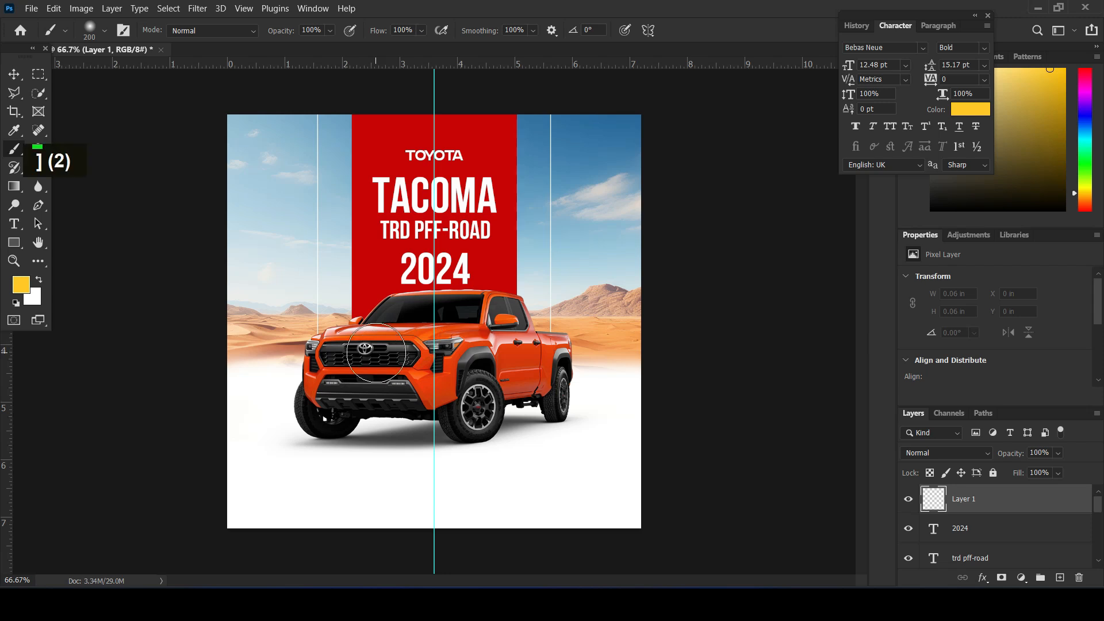
{"action": "left_click", "coordinate": [374, 353]}
- Paint a smaller white spot in the centre of the yellow glow with a 150 px soft brush
{"action": "key", "text": "bracketleft"}
{"action": "key", "text": "bracketleft"}
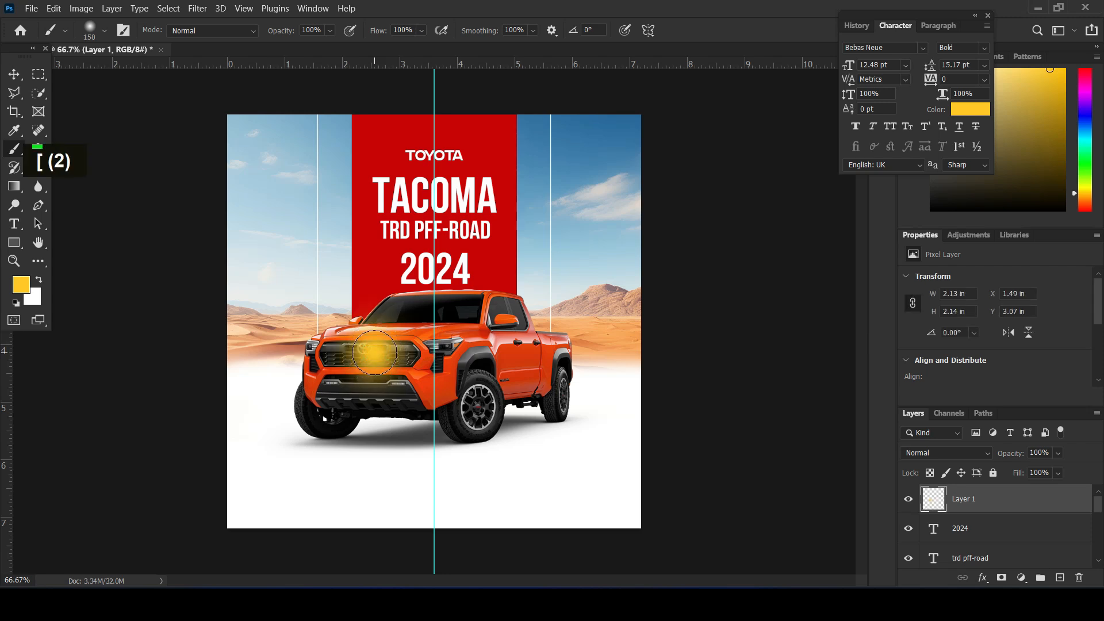
{"action": "key", "text": "x"}
{"action": "left_click", "coordinate": [374, 353]}
{"action": "left_click", "coordinate": [14, 73]}
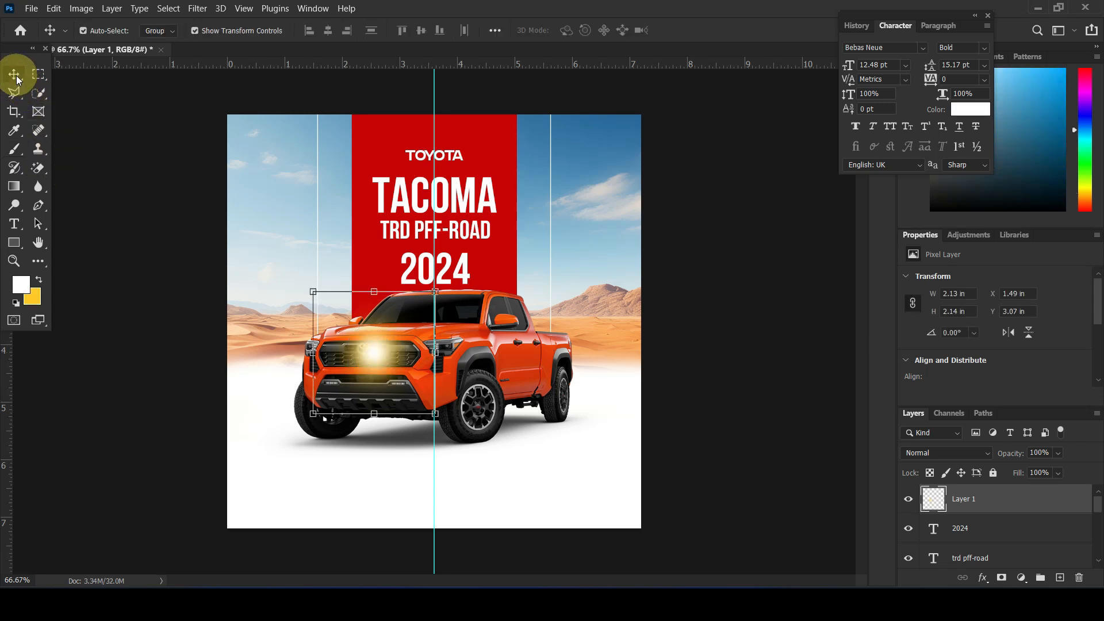
- Set the glow layer's blend mode to Color Dodge and enlarge it to about 3.63 in wide beside the truck's hood
{"action": "left_click", "coordinate": [912, 453]}
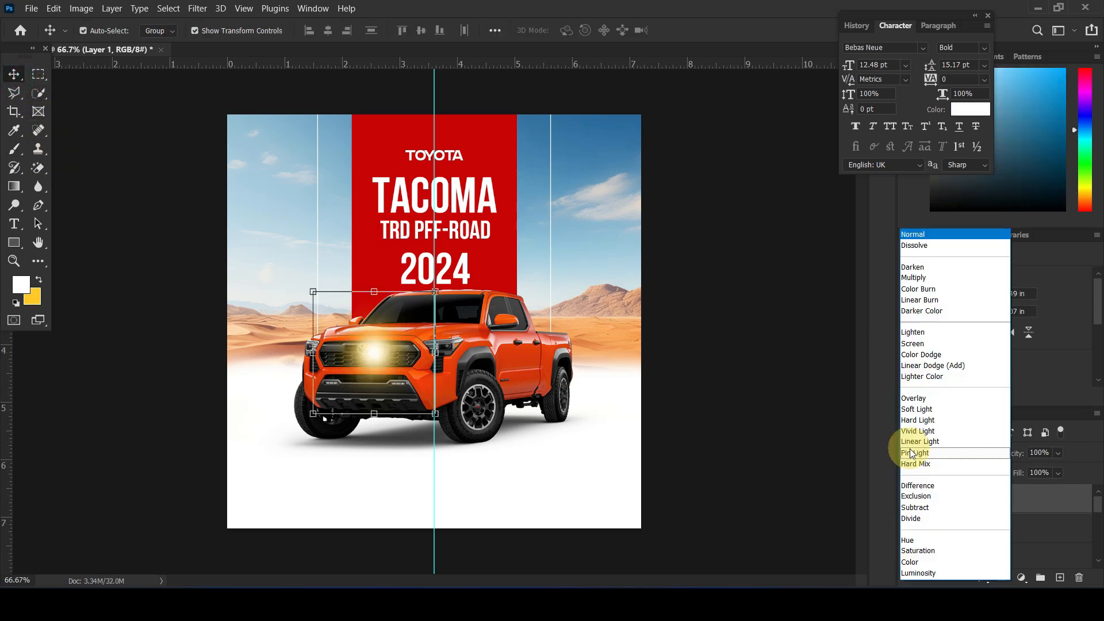
{"action": "left_click", "coordinate": [914, 355]}
{"action": "left_click_drag", "start_coordinate": [376, 350], "coordinate": [347, 312]}
{"action": "key", "text": "ctrl+t"}
{"action": "left_click_drag", "start_coordinate": [282, 251], "coordinate": [240, 208]}
{"action": "left_click_drag", "start_coordinate": [315, 308], "coordinate": [310, 302]}
{"action": "key", "text": "Return"}
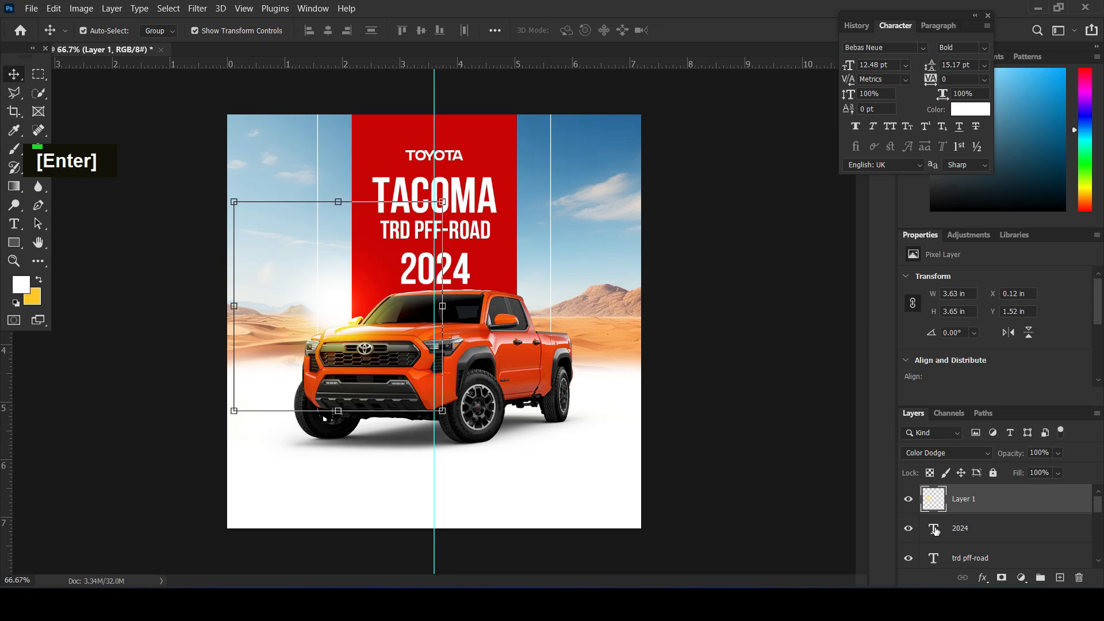
- Set the glow layer's blend mode to Screen and enlarge it to about 4.79 in wide on the horizon beside the hood
{"action": "left_click", "coordinate": [946, 452]}
{"action": "left_click", "coordinate": [914, 341]}
{"action": "left_click_drag", "start_coordinate": [334, 302], "coordinate": [313, 299]}
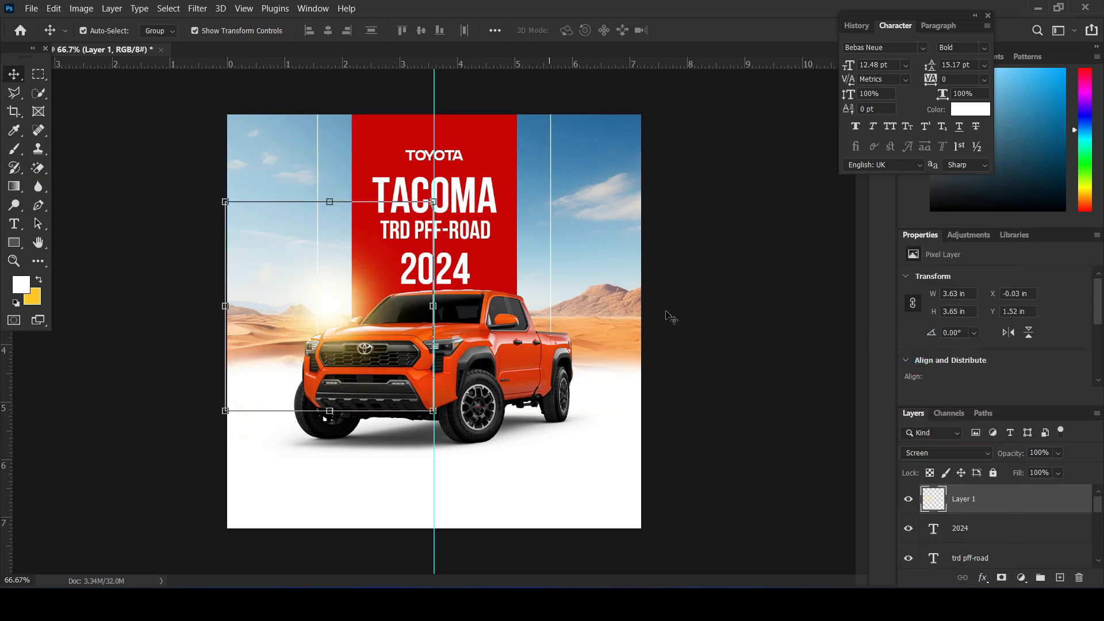
{"action": "left_click_drag", "start_coordinate": [225, 202], "coordinate": [193, 168]}
{"action": "left_click_drag", "start_coordinate": [337, 289], "coordinate": [324, 286]}
{"action": "key", "text": "Return"}
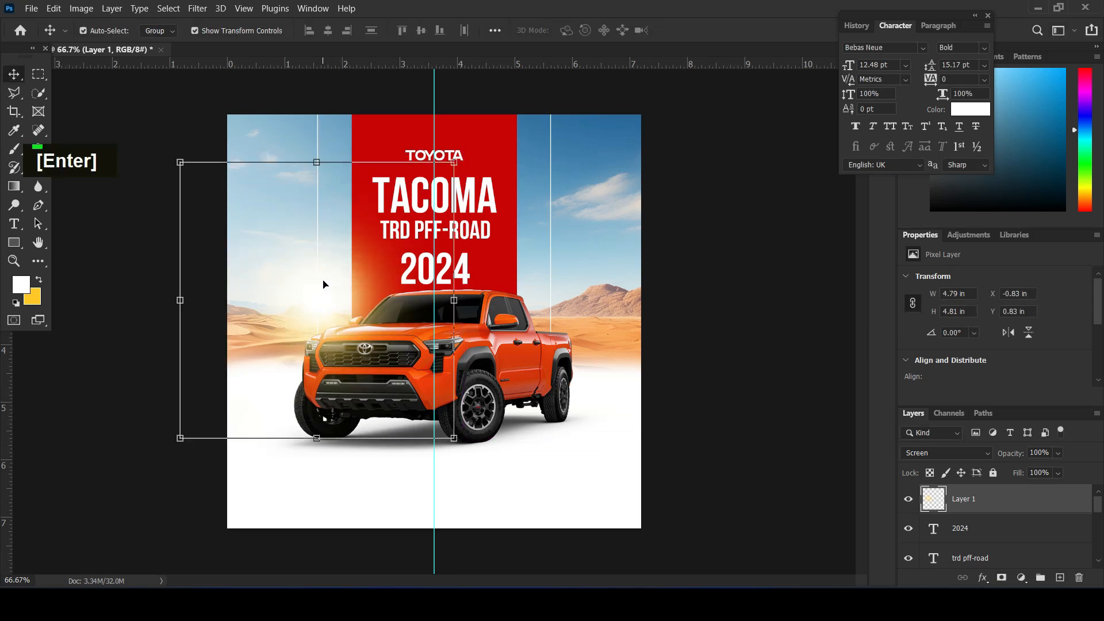
{"action": "left_click", "coordinate": [743, 330]}
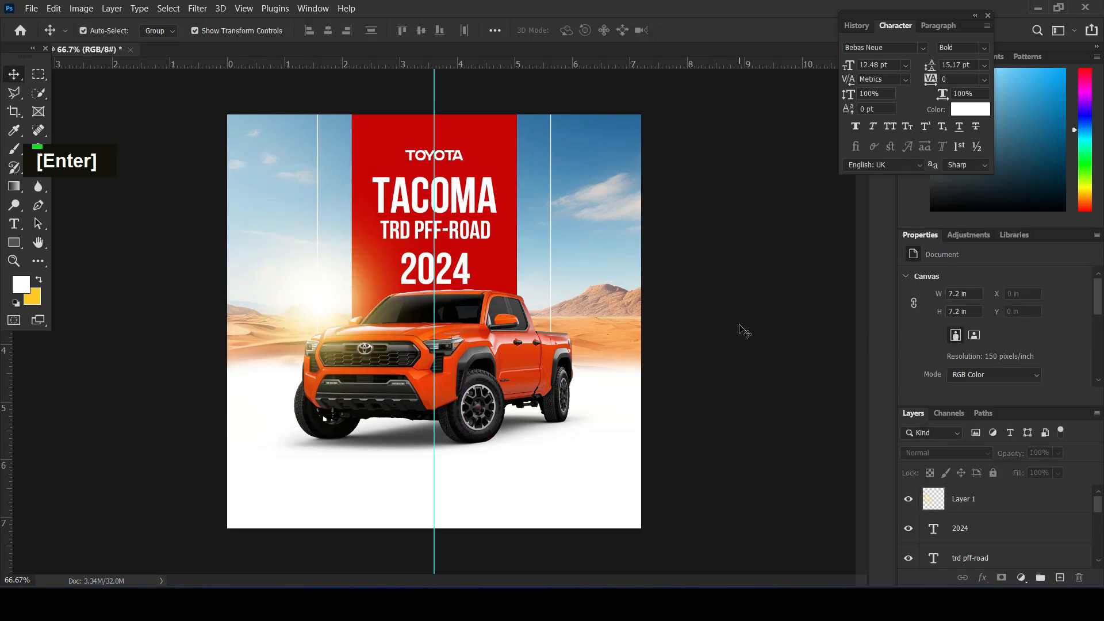
- Add a layer mask to the red panel and fade its lower part behind the truck with a large soft black brush
{"action": "left_click", "coordinate": [506, 142]}
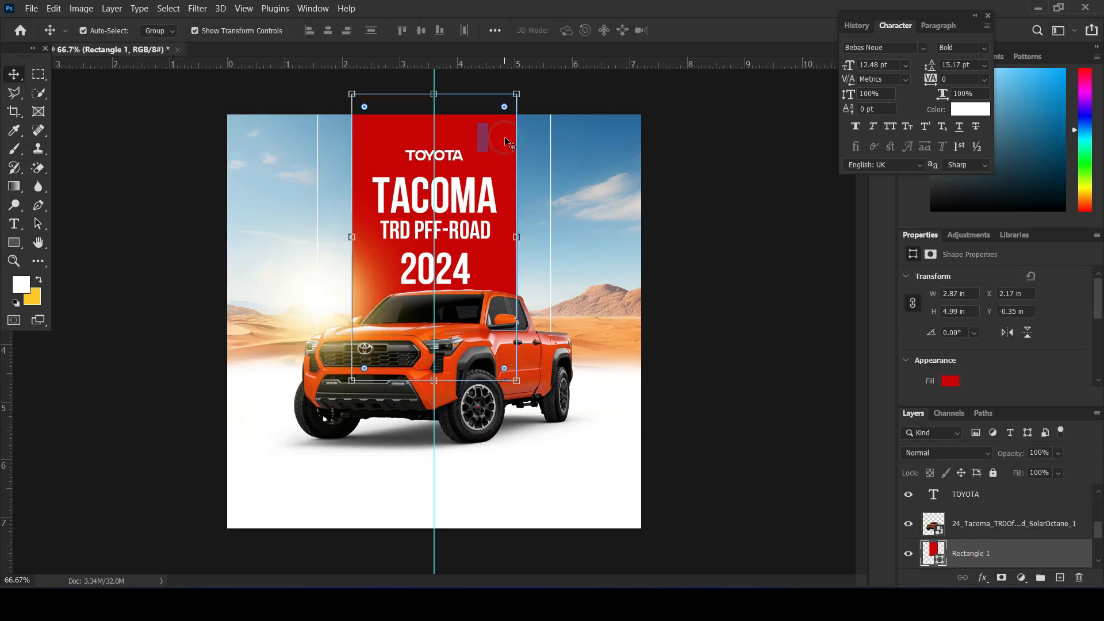
{"action": "left_click", "coordinate": [1002, 579]}
{"action": "key", "text": "b"}
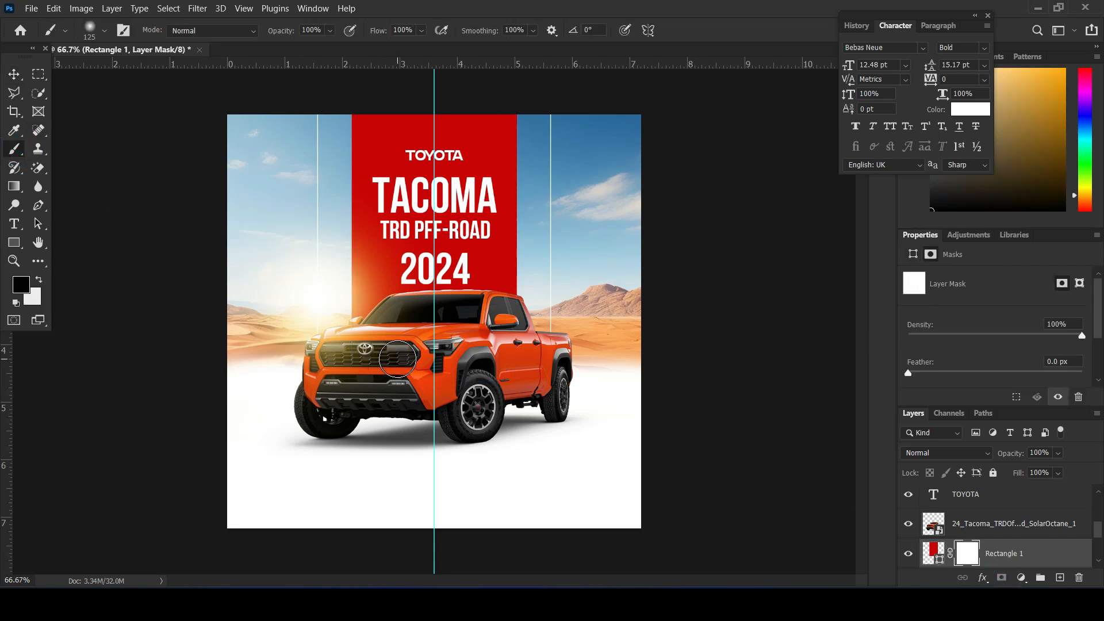
{"action": "key", "text": "bracketright"}
{"action": "key", "text": "bracketright"}
{"action": "key", "text": "bracketright"}
{"action": "key", "text": "bracketright"}
{"action": "key", "text": "bracketright"}
{"action": "key", "text": "bracketright"}
{"action": "key", "text": "bracketright"}
{"action": "mouse_move", "coordinate": [395, 363]}
{"action": "left_mouse_down"}
{"action": "mouse_move", "coordinate": [397, 322]}
{"action": "mouse_move", "coordinate": [428, 293]}
{"action": "mouse_move", "coordinate": [316, 364]}
{"action": "mouse_move", "coordinate": [346, 368]}
{"action": "left_mouse_up"}
{"action": "double_click", "coordinate": [517, 371]}
{"action": "double_click", "coordinate": [517, 371]}
- Fade the red panel's lower part further on its mask with an 800 px soft black brush
{"action": "key", "text": "bracketright"}
{"action": "key", "text": "bracketright"}
{"action": "key", "text": "bracketright"}
{"action": "left_click", "coordinate": [425, 363]}
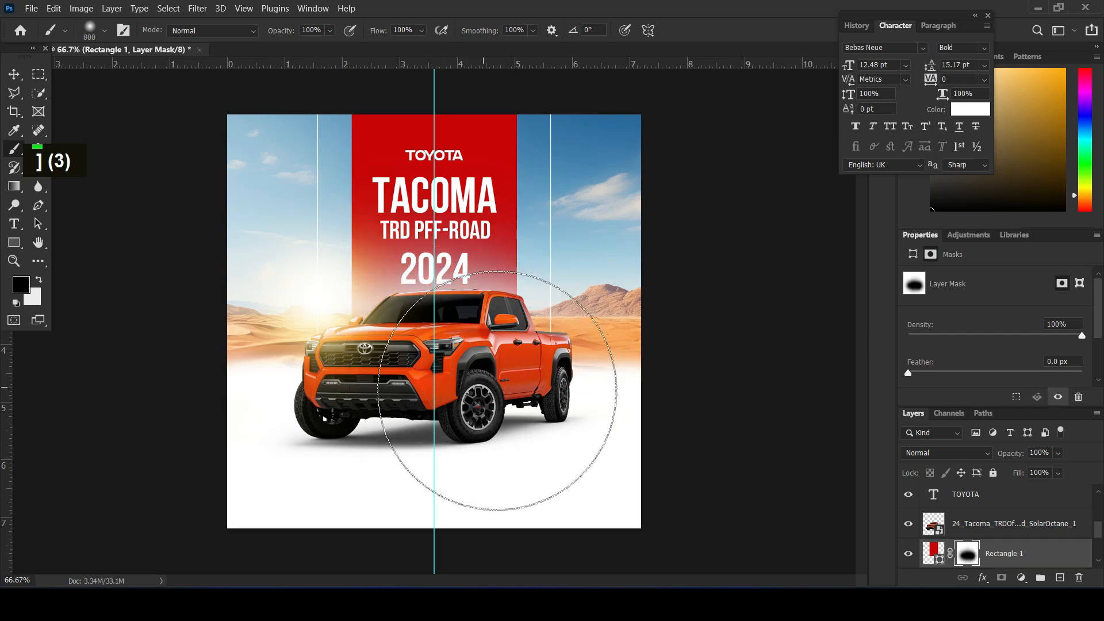
{"action": "left_click", "coordinate": [393, 396]}
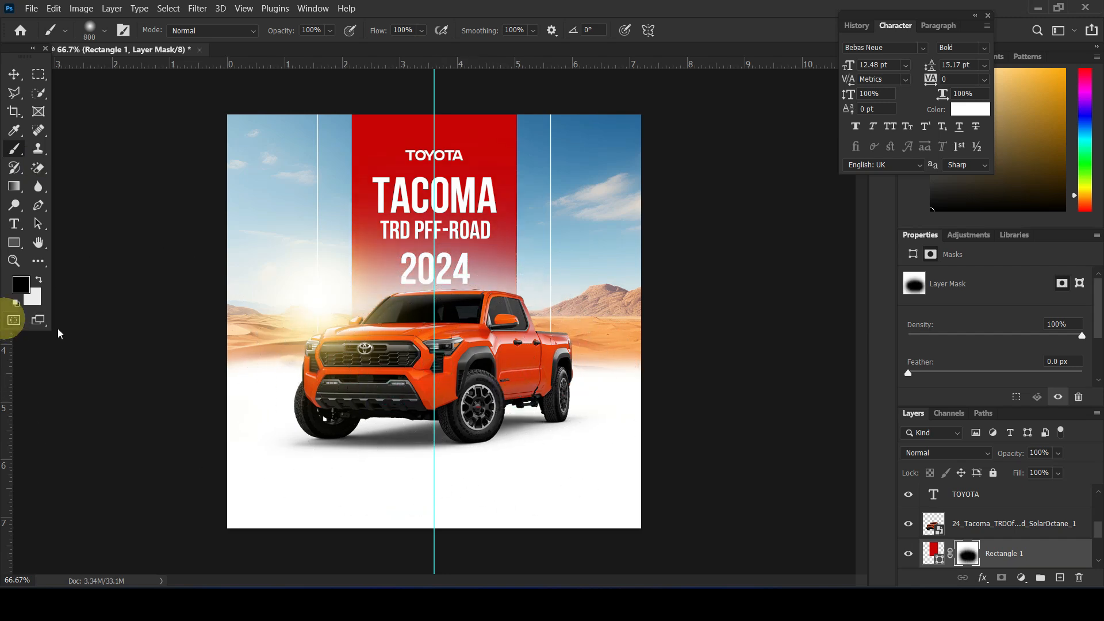
- Delete the red panel's layer mask and deselect all layers
{"action": "key", "text": "Num_Lock"}
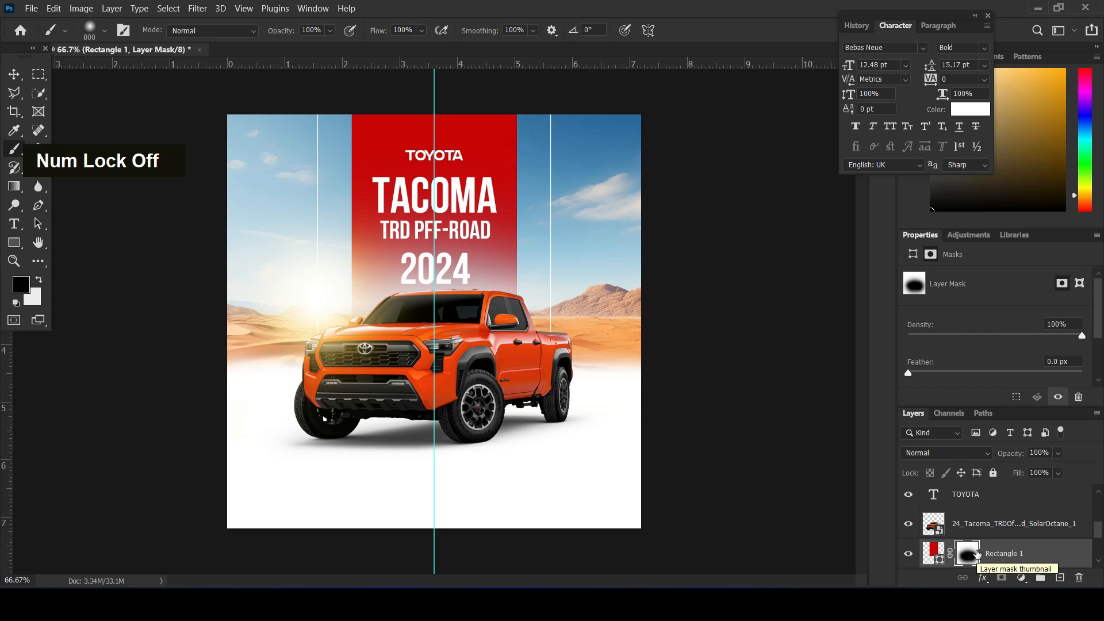
{"action": "key", "text": "Delete"}
{"action": "key", "text": "v"}
{"action": "double_click", "coordinate": [169, 274]}
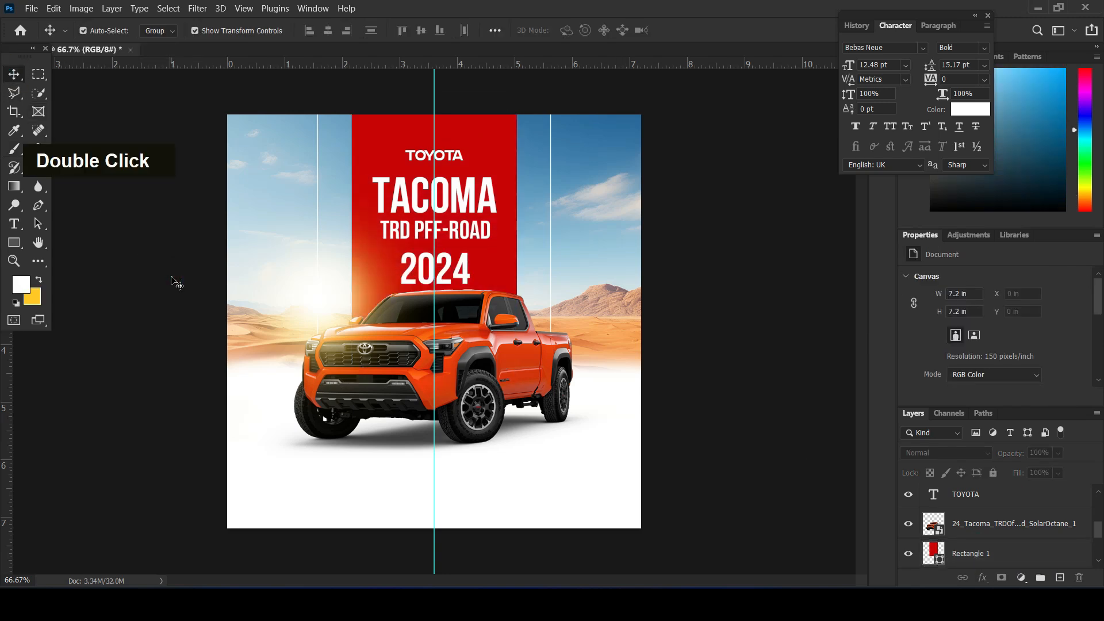
{"action": "left_click", "coordinate": [697, 264]}
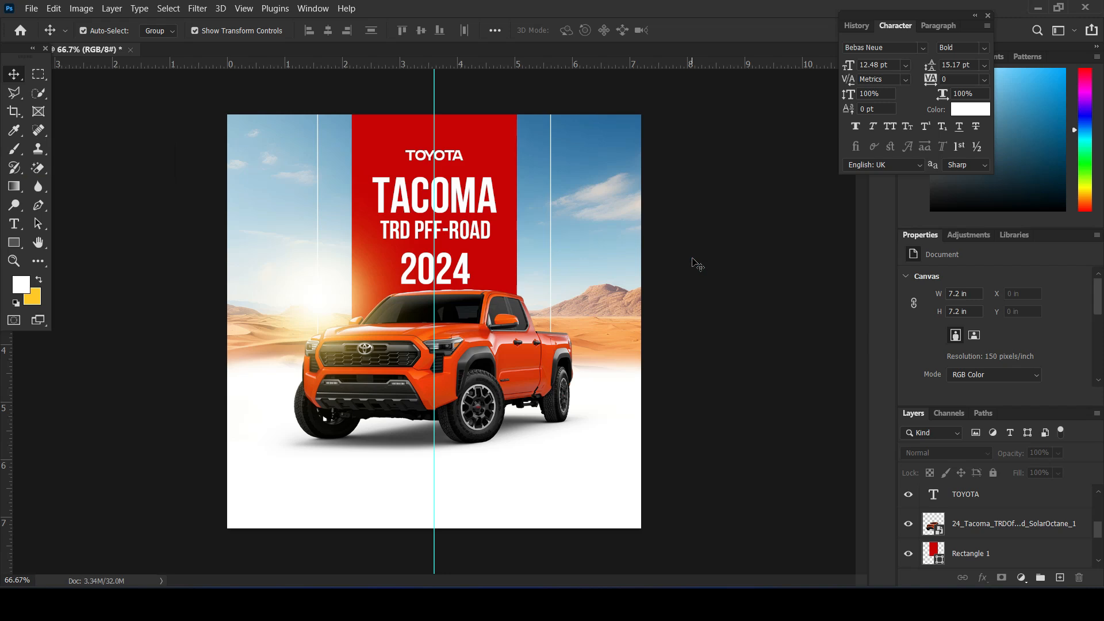
- Scale the truck down about its centre to about 5.95 in wide and nudge it onto the vertical centre guide
{"action": "left_click", "coordinate": [528, 358]}
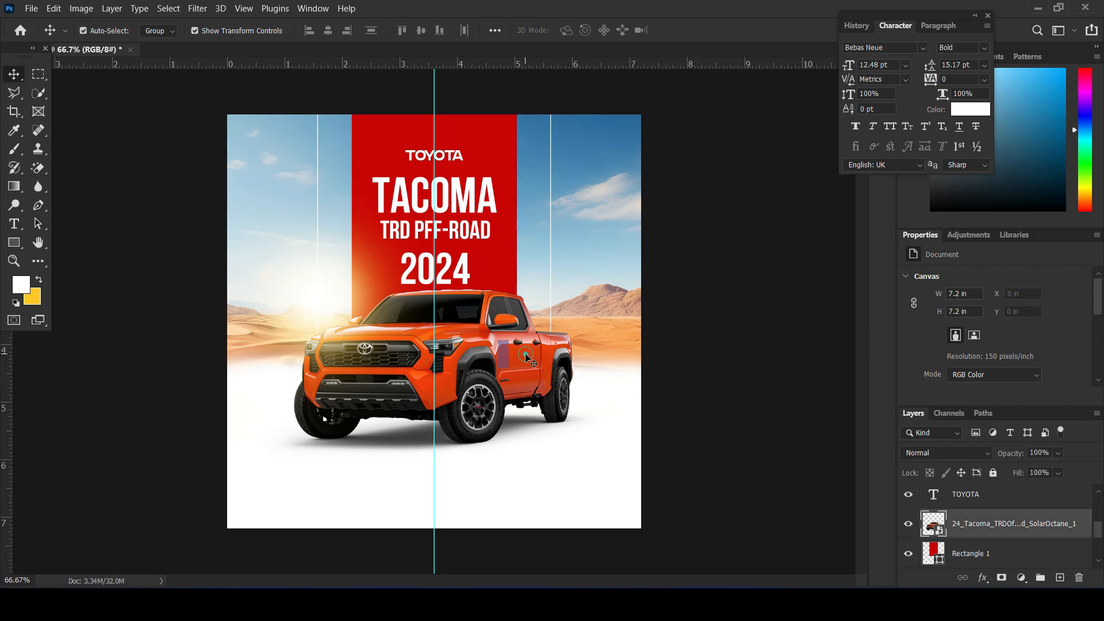
{"action": "left_click", "coordinate": [610, 289], "text": "alt"}
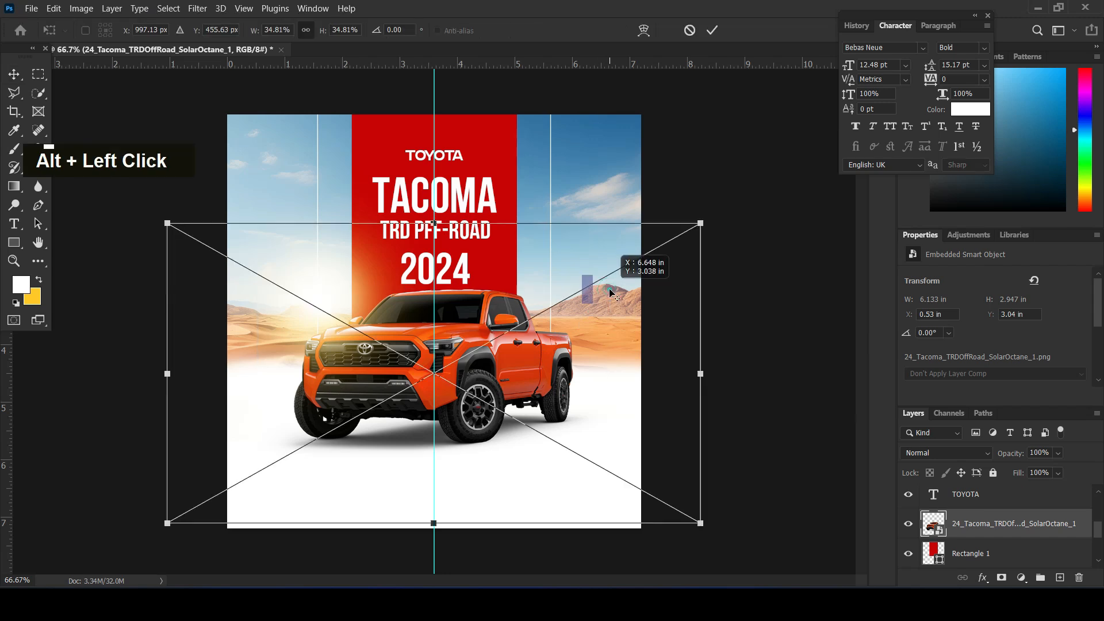
{"action": "left_click_drag", "start_coordinate": [700, 223], "coordinate": [680, 217]}
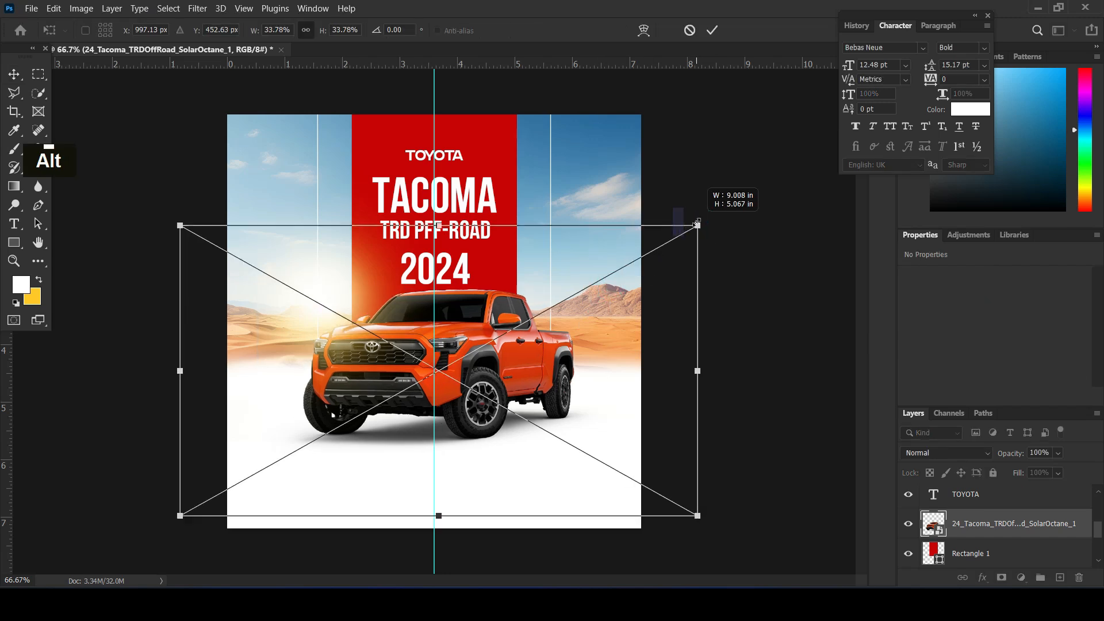
{"action": "key", "text": "Return"}
{"action": "key", "text": "shift+Left"}
{"action": "key", "text": "Left"}
{"action": "key", "text": "Down"}
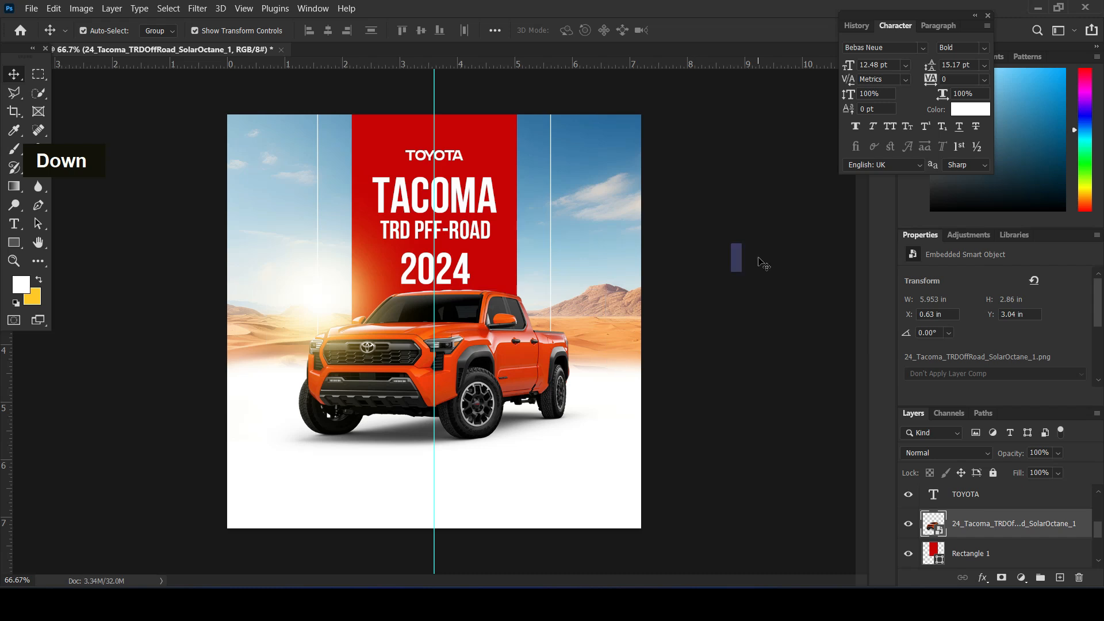
{"action": "left_click", "coordinate": [761, 265]}
- Switch to the Notepad notes and copy the four specification lines from "20/23 est.MPG" through the Double Cab and XtraCab line
{"action": "key", "text": "alt+Tab"}
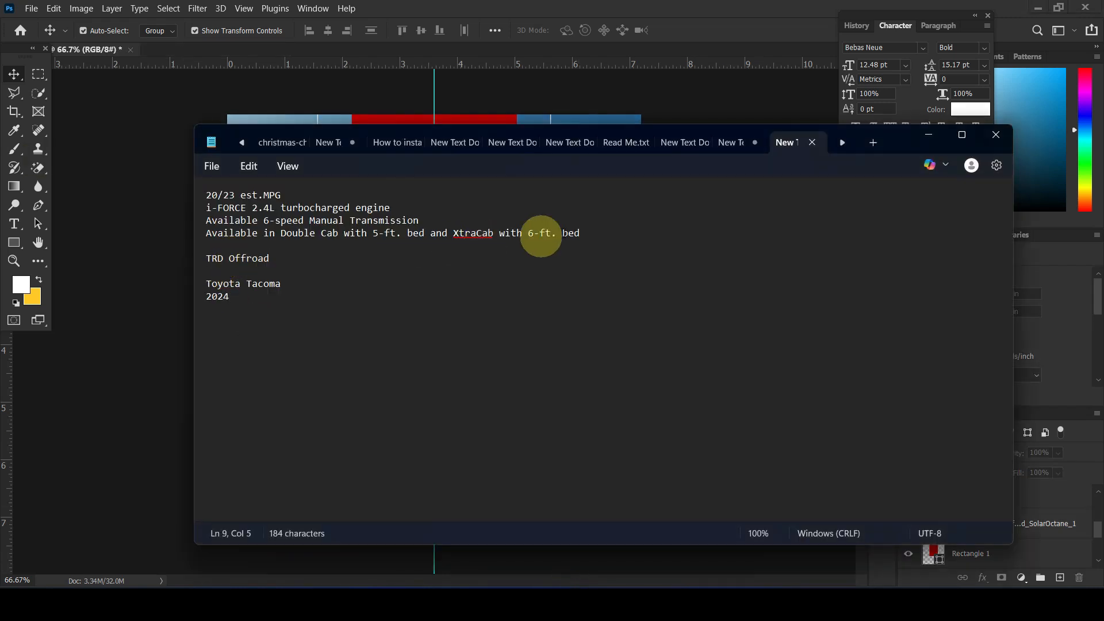
{"action": "left_click_drag", "start_coordinate": [579, 231], "coordinate": [213, 196]}
{"action": "key", "text": "ctrl+c"}
- Back in Photoshop, draw a text box about 5.04 in wide and 0.71 in tall below the truck and paste the specifications
{"action": "left_click", "coordinate": [380, 54]}
{"action": "left_click", "coordinate": [15, 224]}
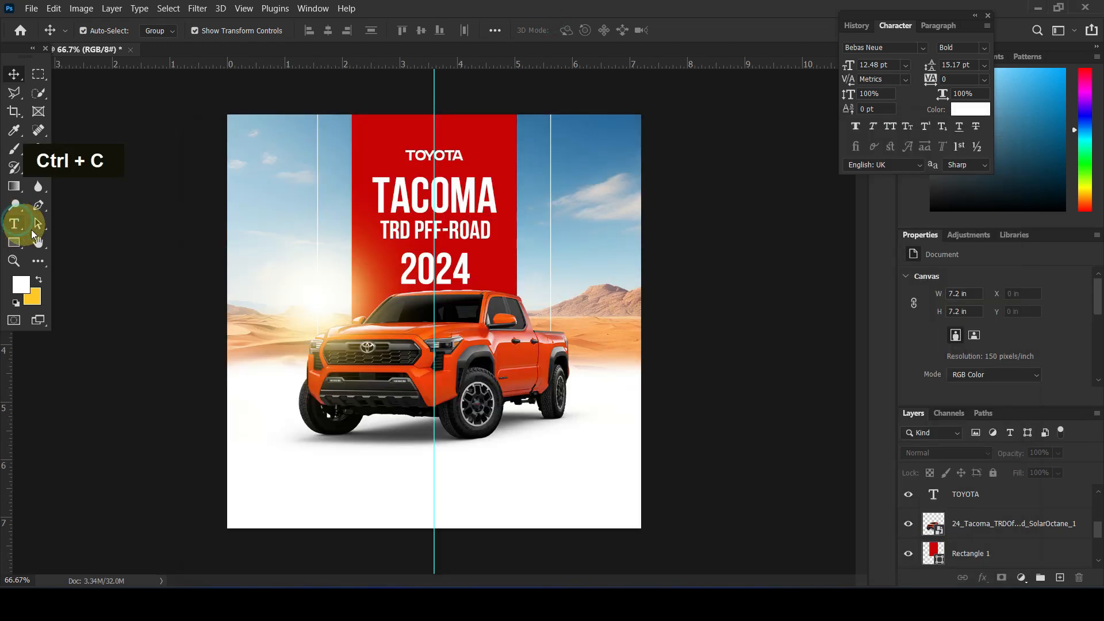
{"action": "left_click_drag", "start_coordinate": [281, 454], "coordinate": [571, 493]}
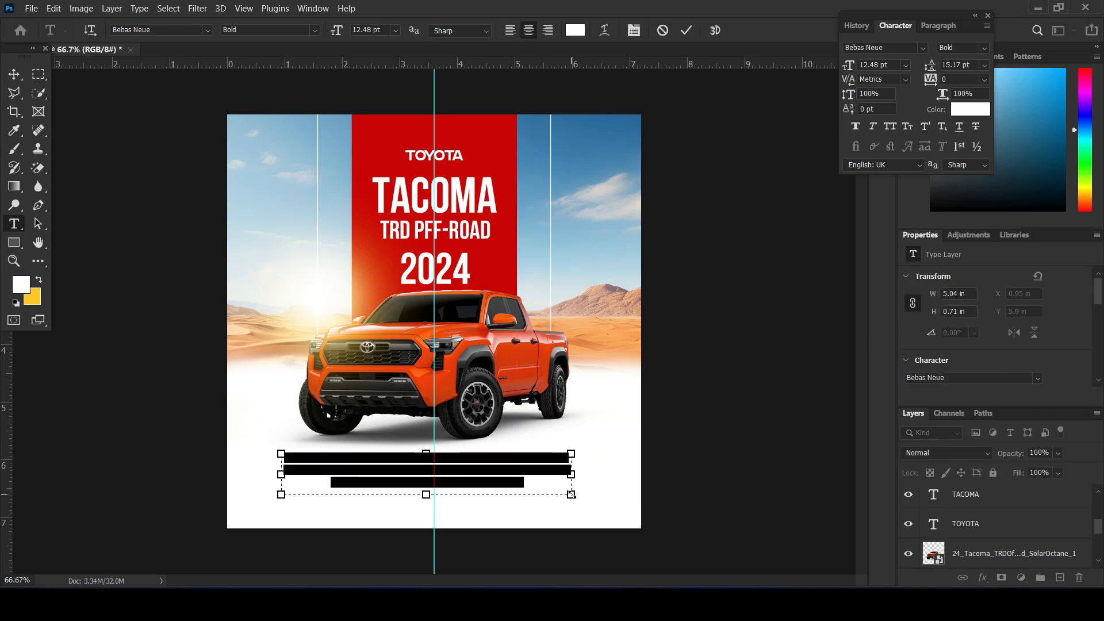
{"action": "key", "text": "ctrl+v"}
- Set all the specification text to dark grey 1c1c1c in Archivo Regular
{"action": "key", "text": "ctrl+a"}
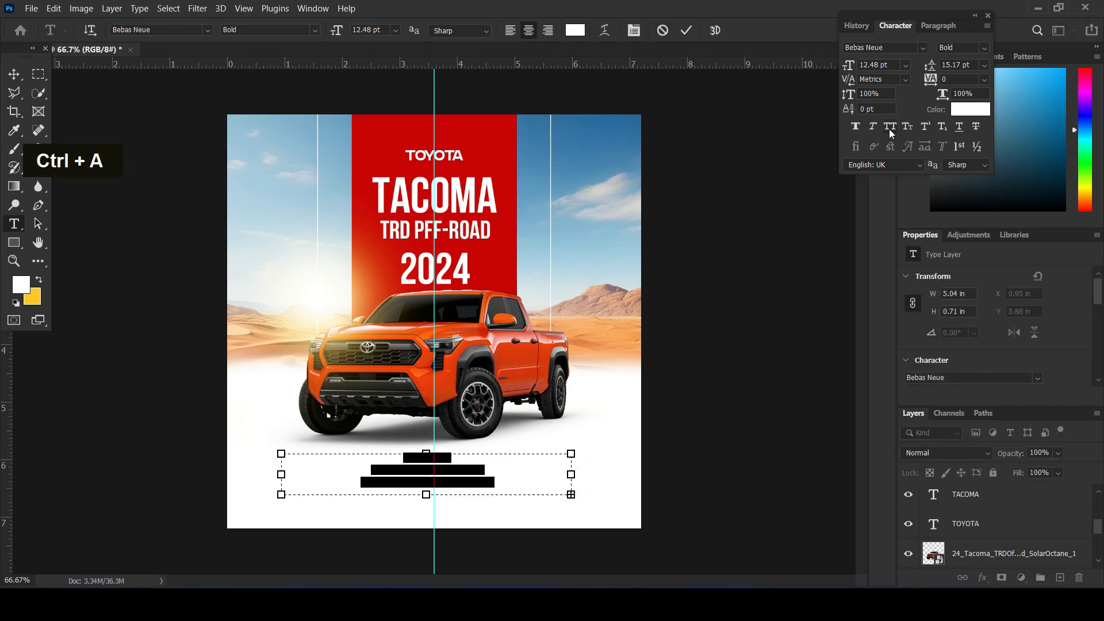
{"action": "left_click", "coordinate": [955, 109]}
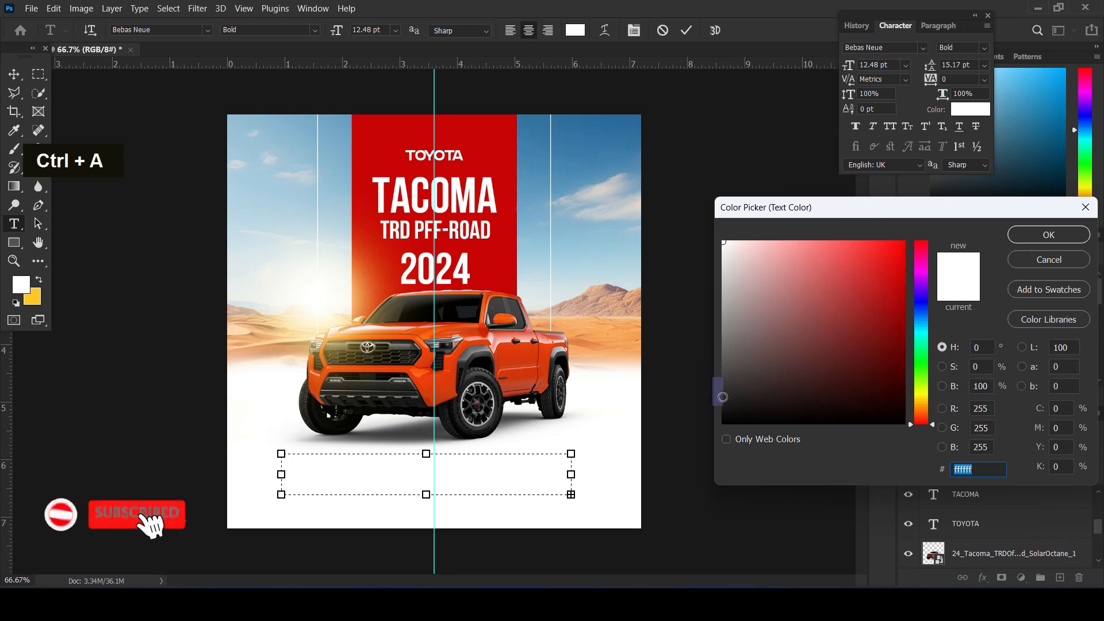
{"action": "left_click", "coordinate": [722, 404]}
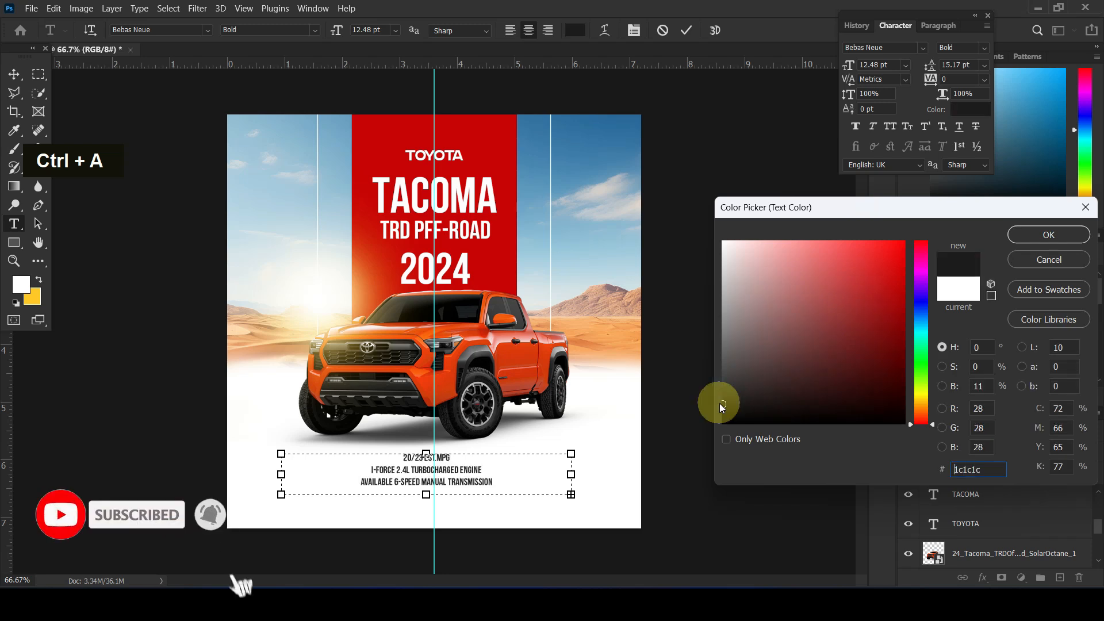
{"action": "left_click", "coordinate": [1016, 234]}
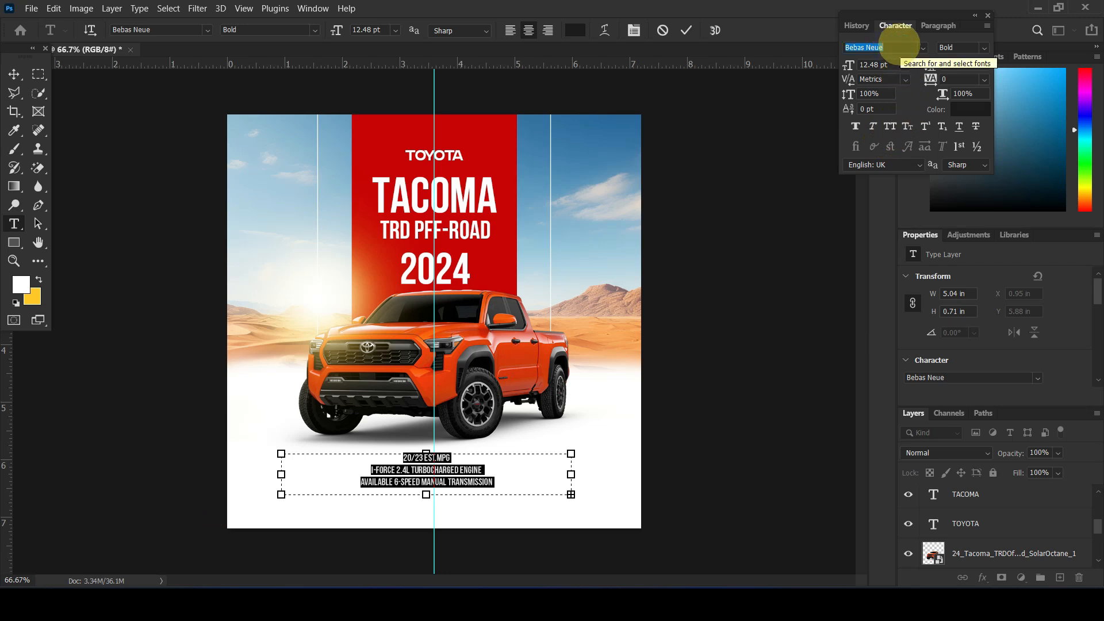
{"action": "type", "text": "arch"}
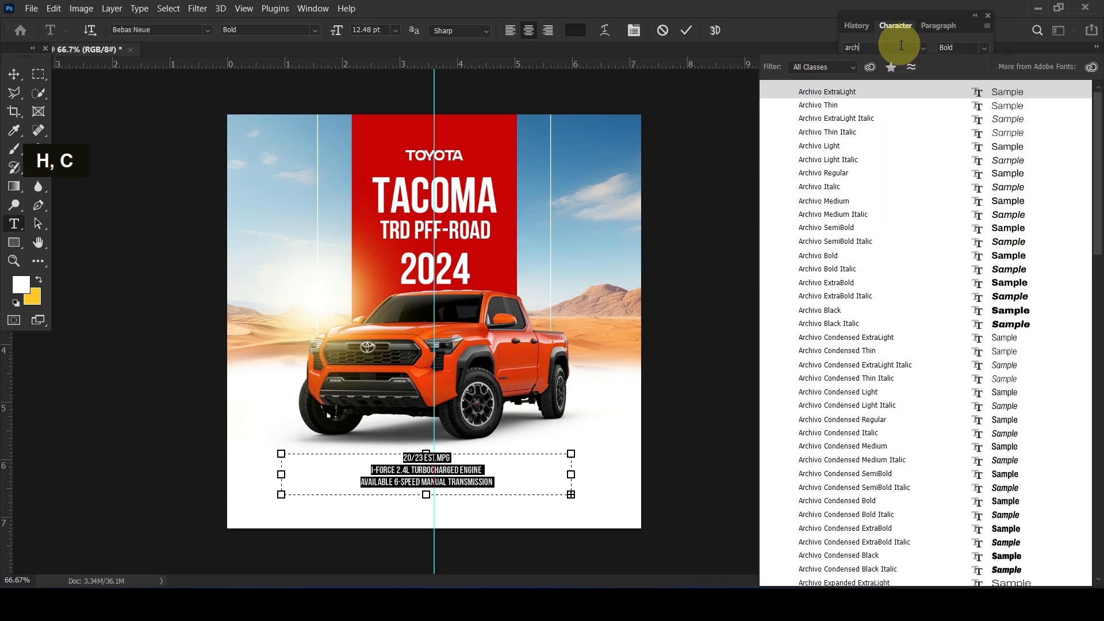
{"action": "left_click", "coordinate": [837, 173]}
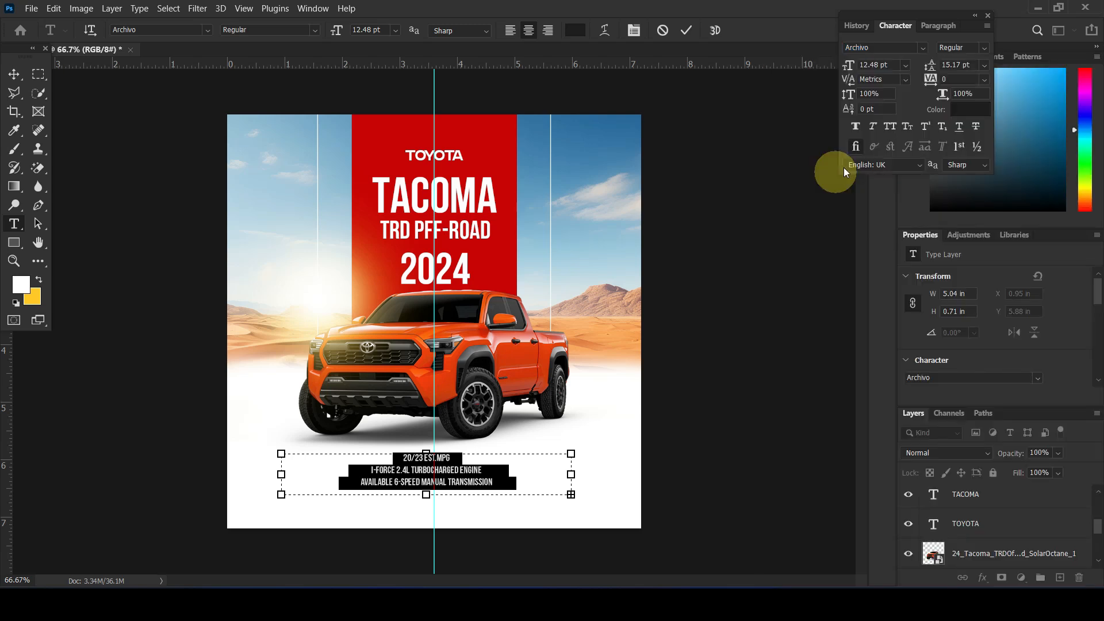
- Set the specification text's leading to 12 pt
{"action": "left_click_drag", "start_coordinate": [974, 64], "coordinate": [940, 61]}
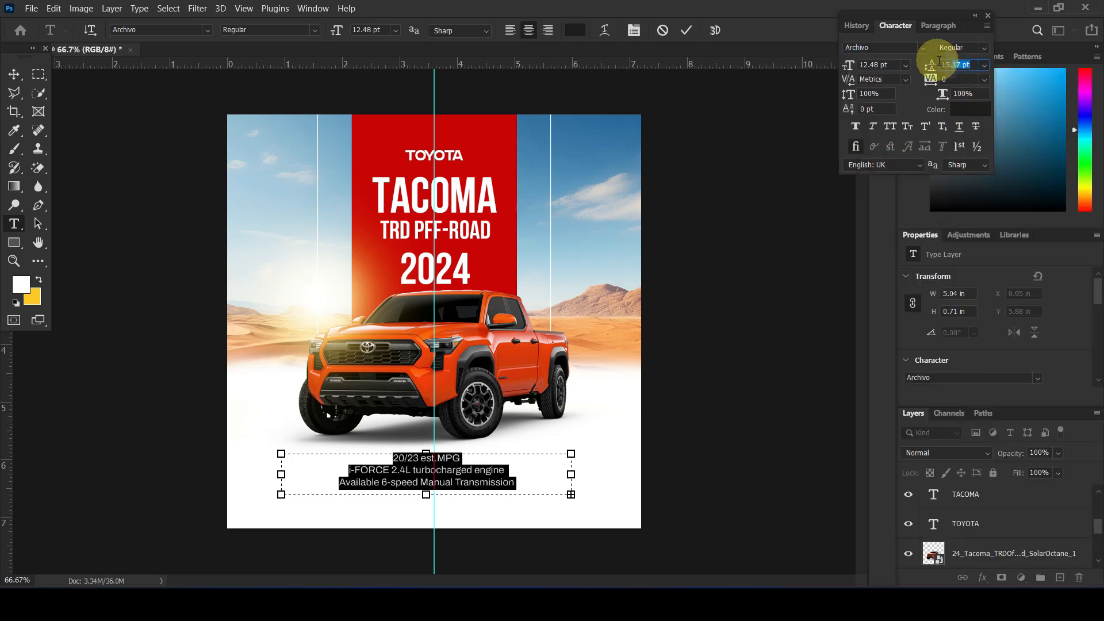
{"action": "key", "text": "End"}
{"action": "key", "text": "Down"}
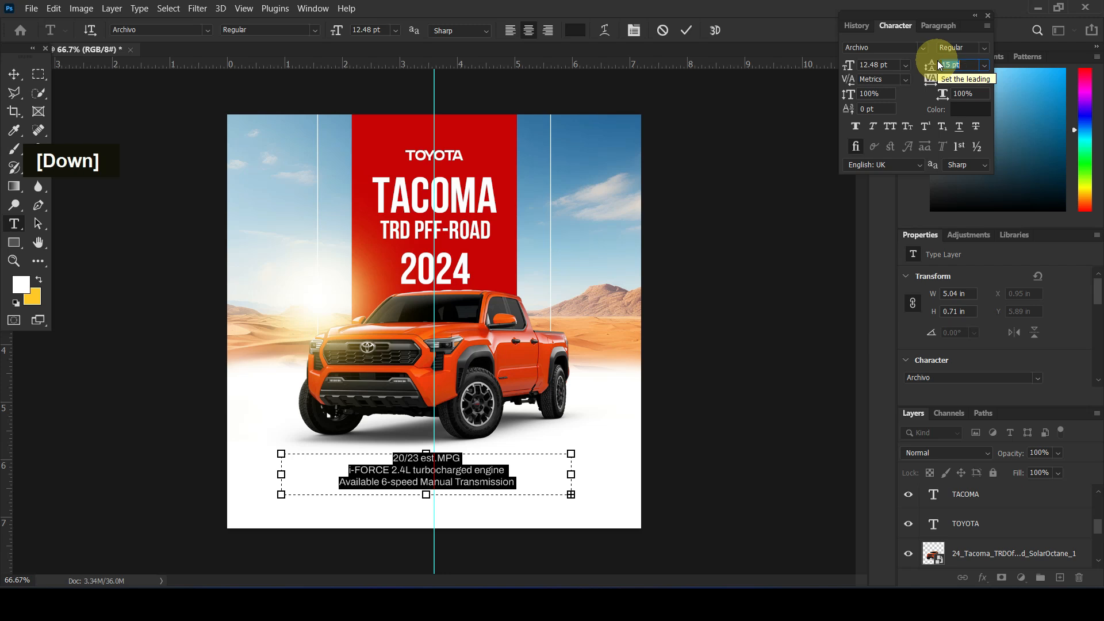
{"action": "key", "text": "Num_Lock"}
{"action": "type", "text": "1"}
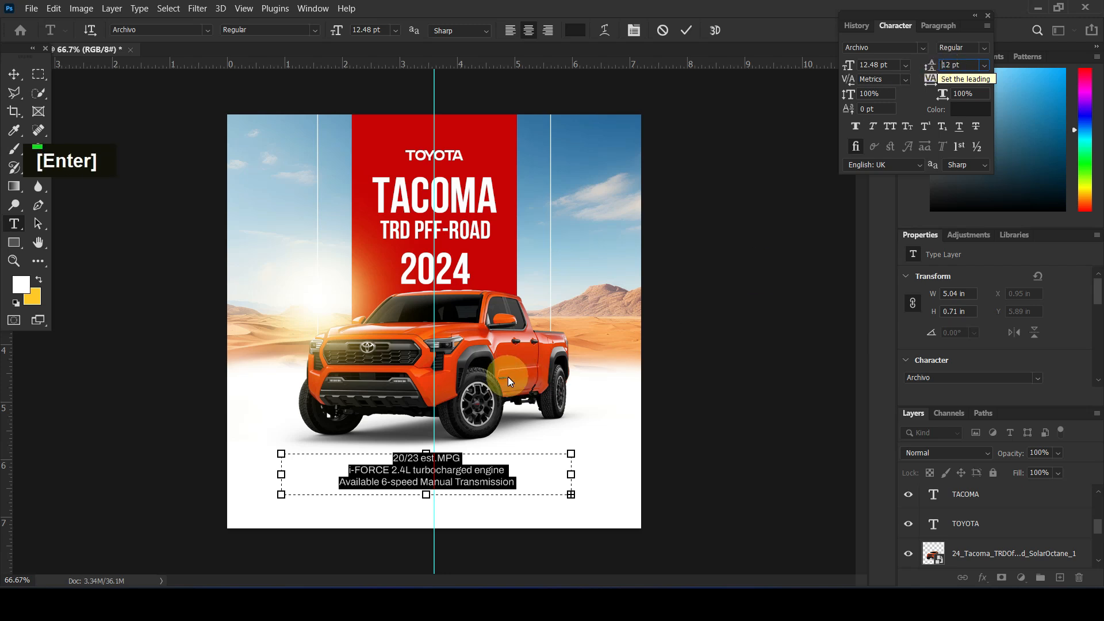
- Extend the specification text box upward to about 0.83 in tall and centre it on the guide just below the truck
{"action": "left_click_drag", "start_coordinate": [425, 453], "coordinate": [426, 440]}
{"action": "key", "text": "Return"}
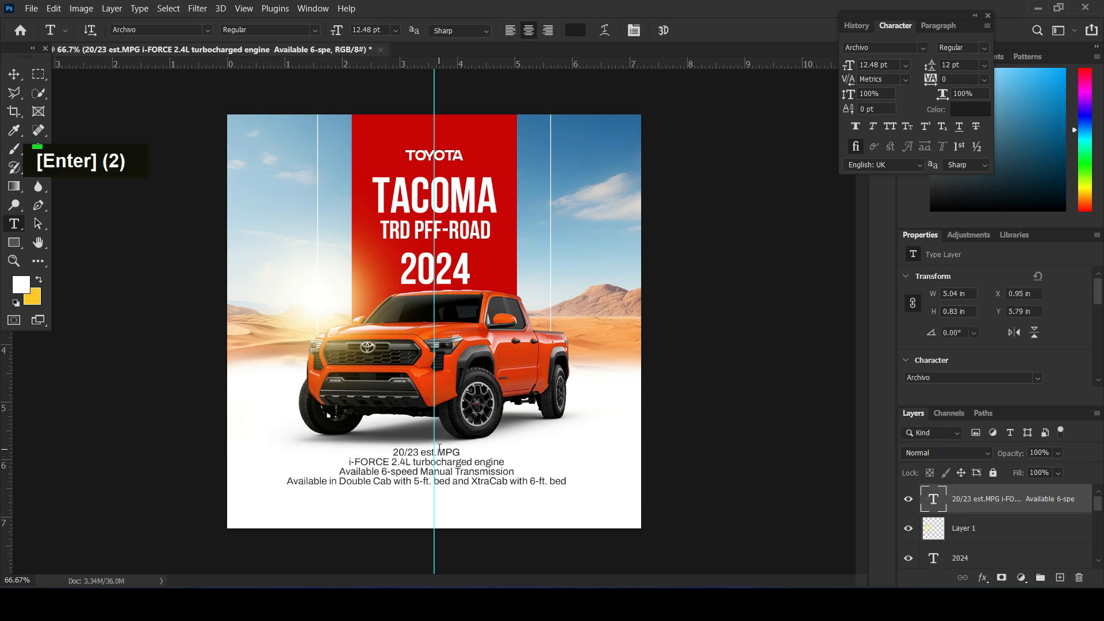
{"action": "key", "text": "v"}
{"action": "left_click_drag", "start_coordinate": [454, 458], "coordinate": [460, 455]}
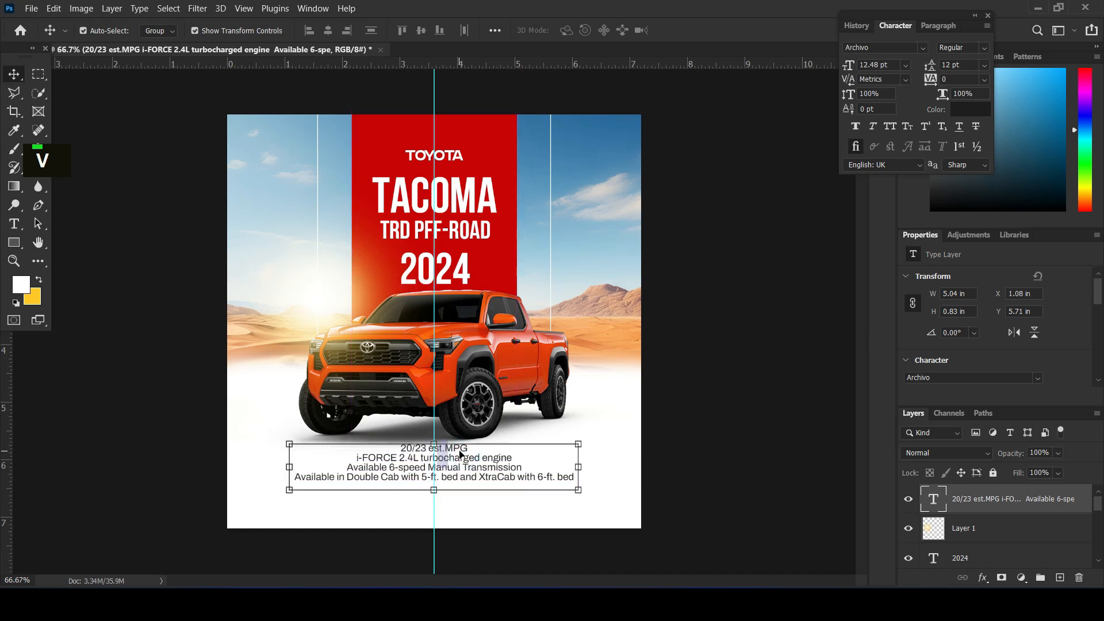
- Set the first specification line, "20/23 est.MPG", to Archivo Bold and deselect the text layer
{"action": "double_click", "coordinate": [460, 454]}
{"action": "left_click_drag", "start_coordinate": [471, 446], "coordinate": [392, 448]}
{"action": "left_click", "coordinate": [964, 58]}
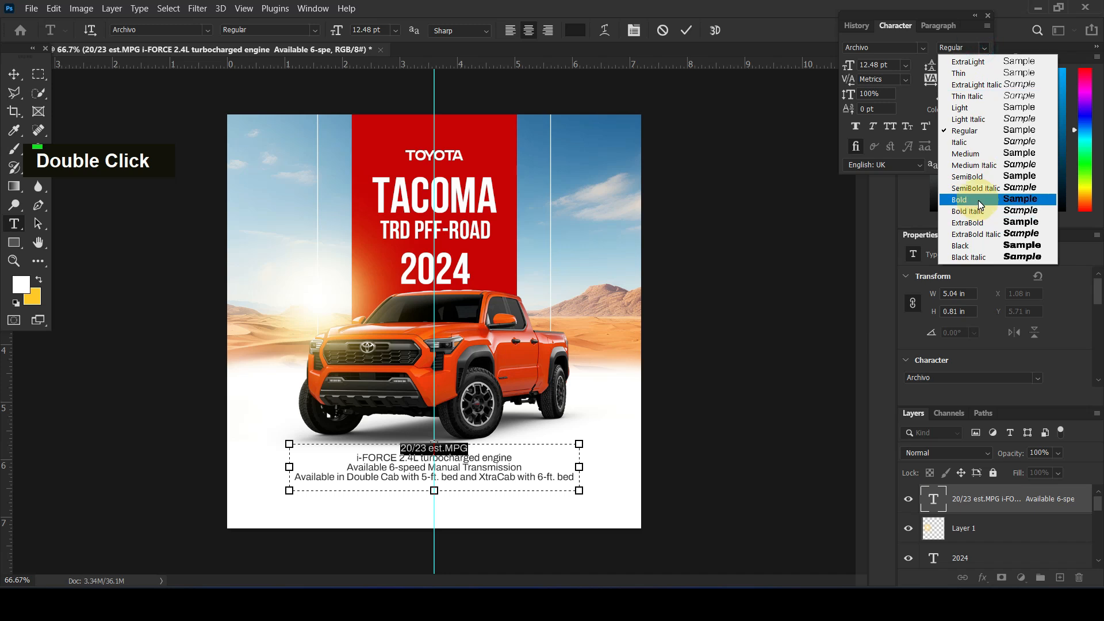
{"action": "left_click", "coordinate": [966, 213]}
{"action": "left_click", "coordinate": [458, 462]}
{"action": "key", "text": "Return"}
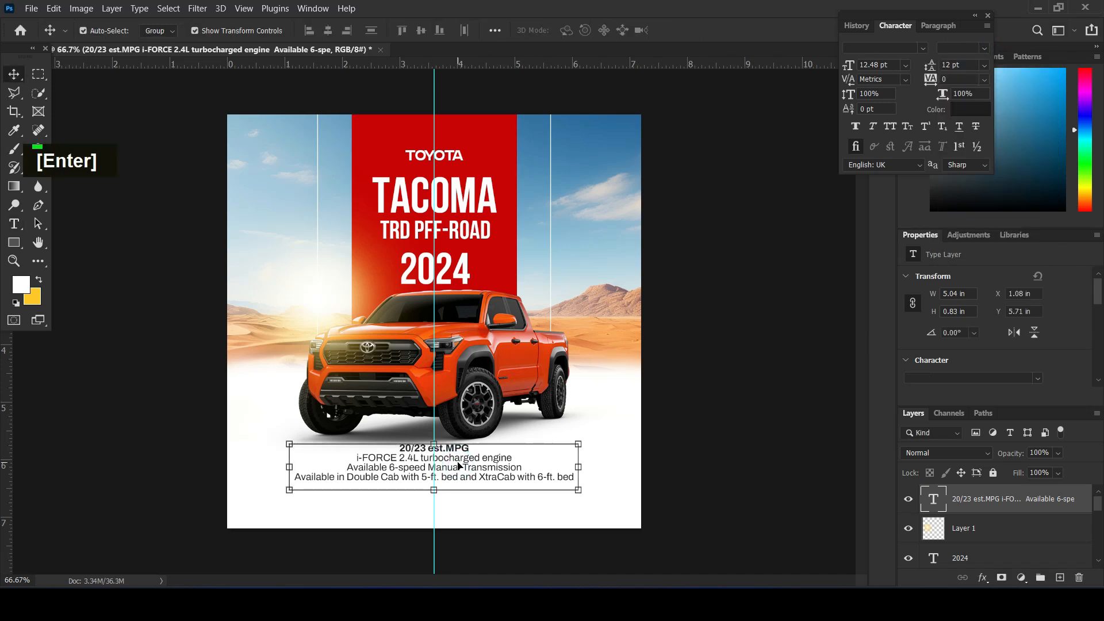
{"action": "double_click", "coordinate": [123, 187]}
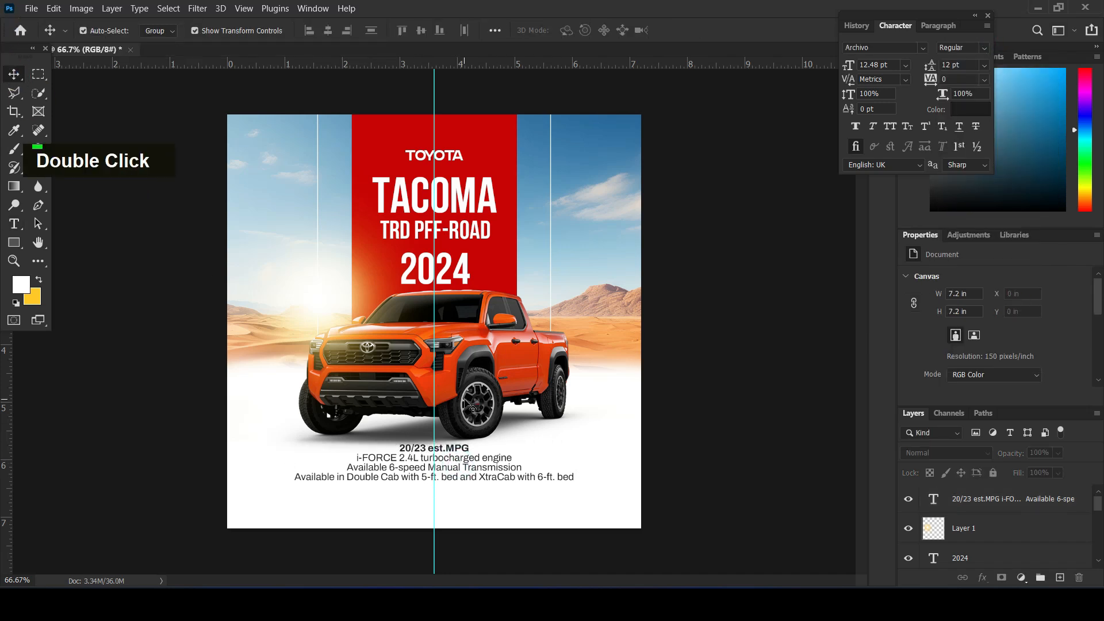
- Scale the truck down to about 5.61 in wide, recentre it on the guide, and nudge it down just above the specifications
{"action": "double_click", "coordinate": [494, 424]}
{"action": "left_click", "coordinate": [603, 291], "text": "alt"}
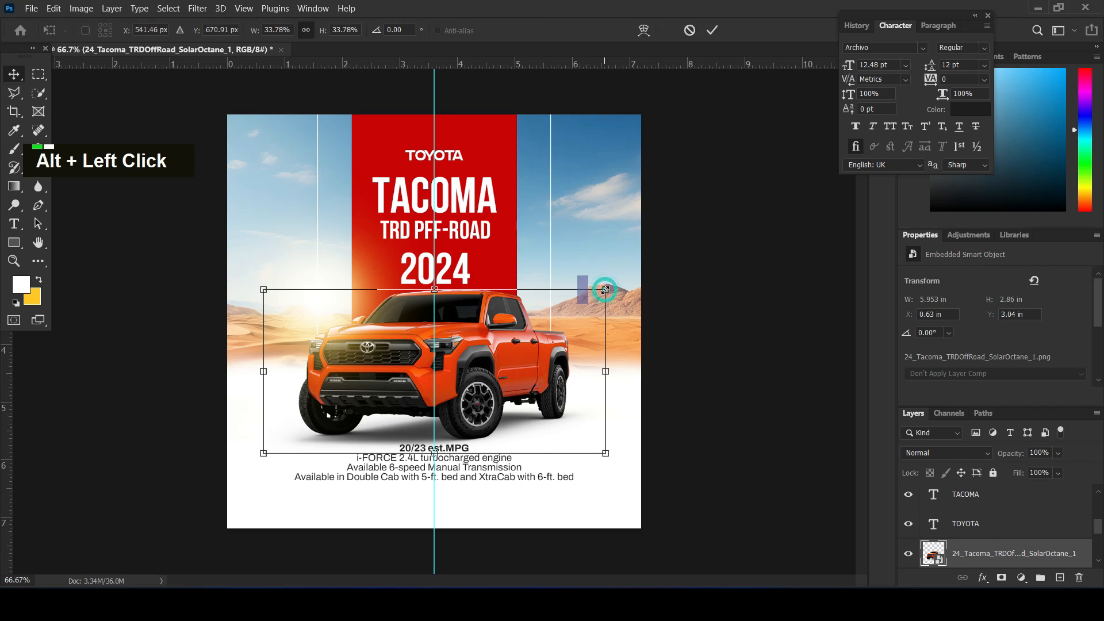
{"action": "left_click_drag", "start_coordinate": [693, 226], "coordinate": [687, 229]}
{"action": "left_click_drag", "start_coordinate": [510, 352], "coordinate": [502, 356]}
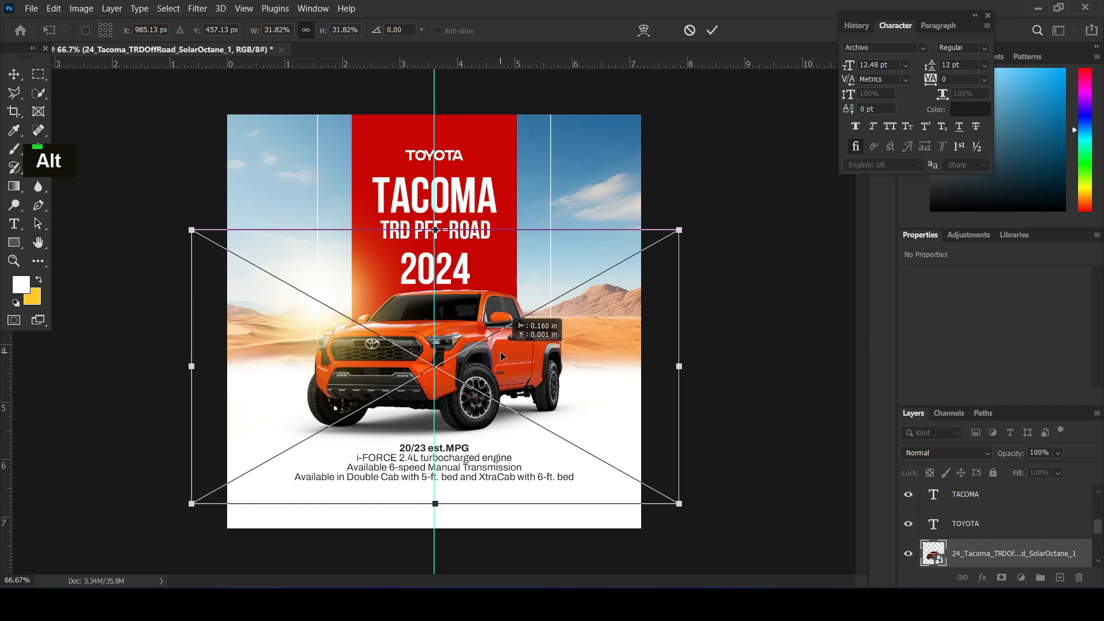
{"action": "key", "text": "Return"}
{"action": "key", "text": "shift+Down"}
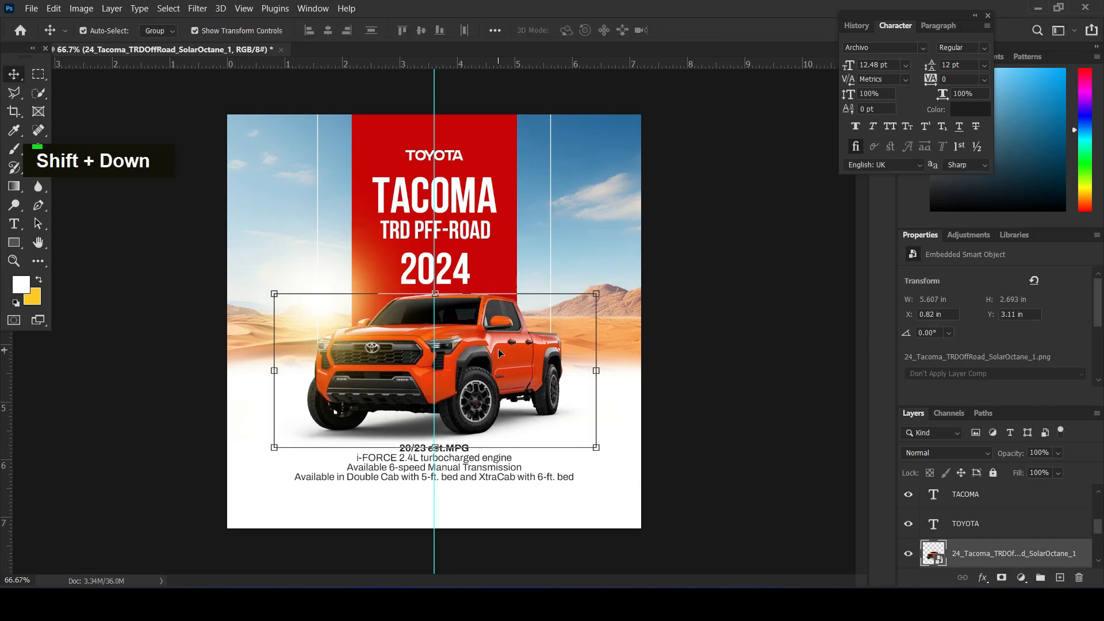
{"action": "left_click", "coordinate": [775, 302]}
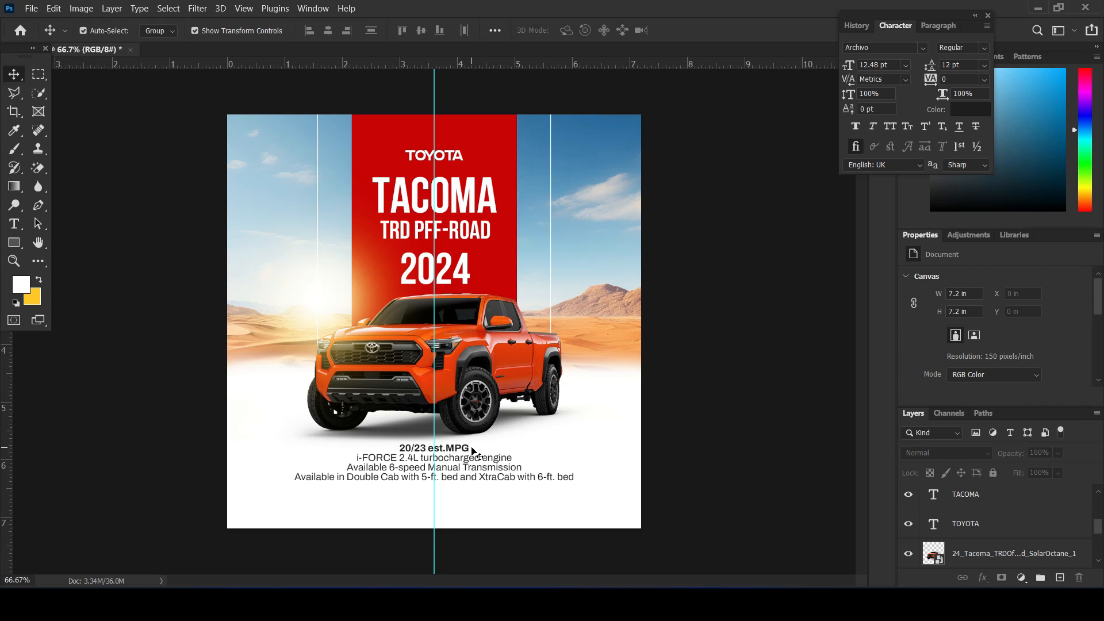
{"action": "left_click", "coordinate": [13, 224]}
{"action": "left_click", "coordinate": [277, 503]}
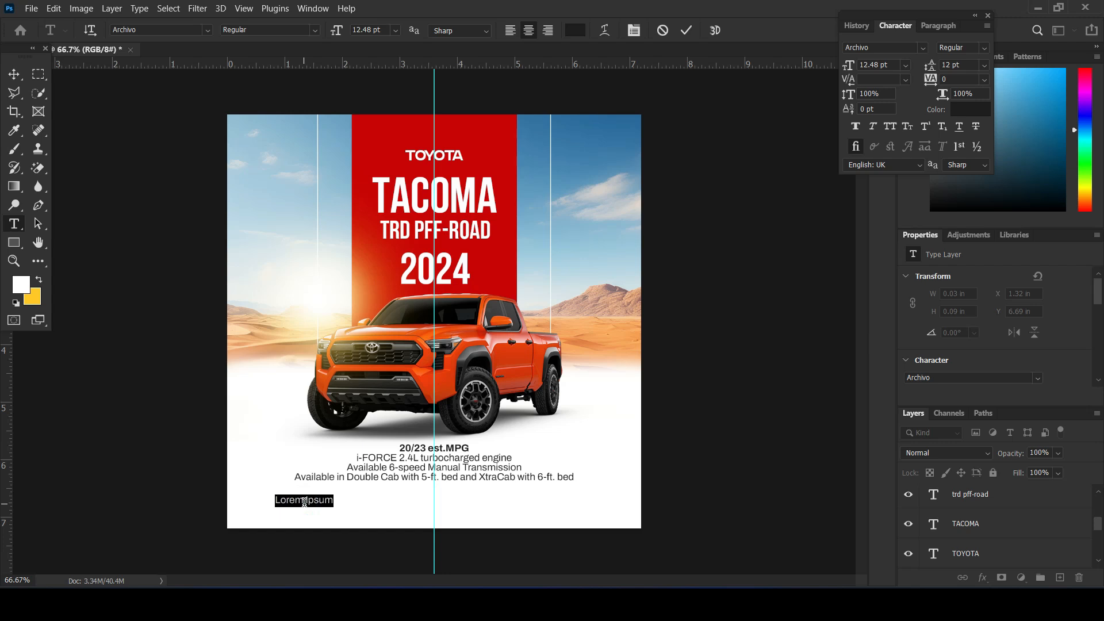
{"action": "type", "text": "visit"}
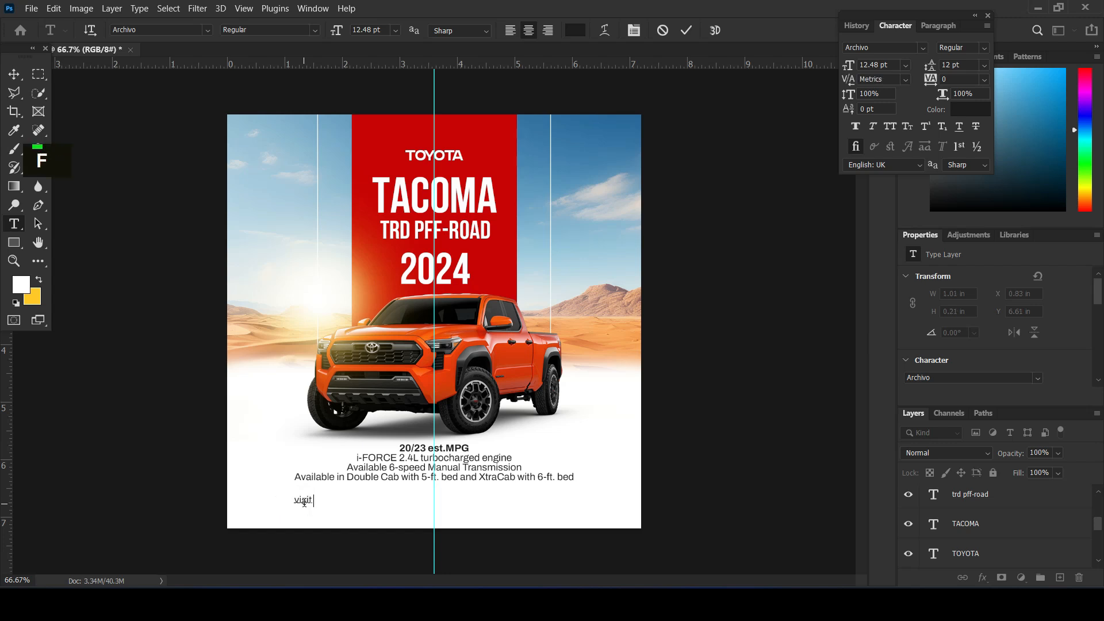
{"action": "type", "text": " for more informat"}
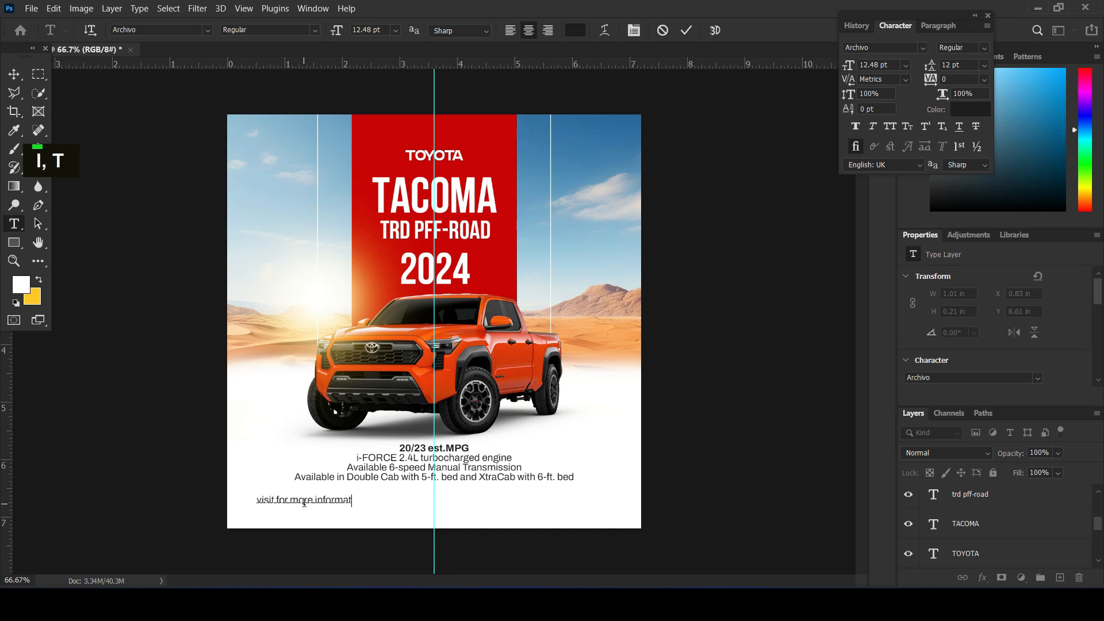
{"action": "type", "text": "ion : www"}
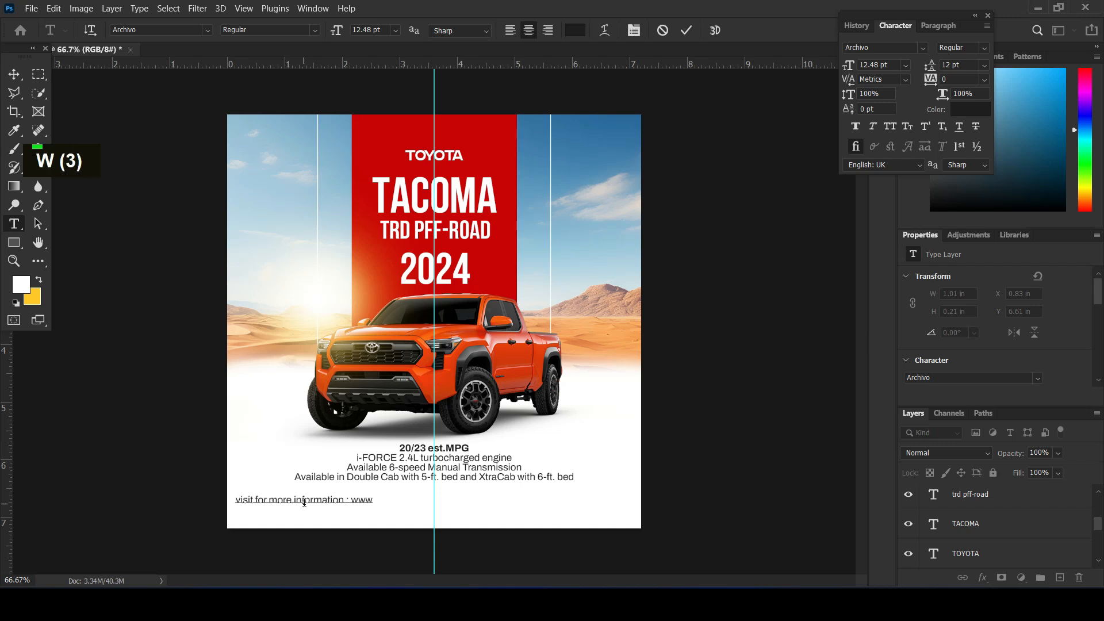
{"action": "type", "text": "."}
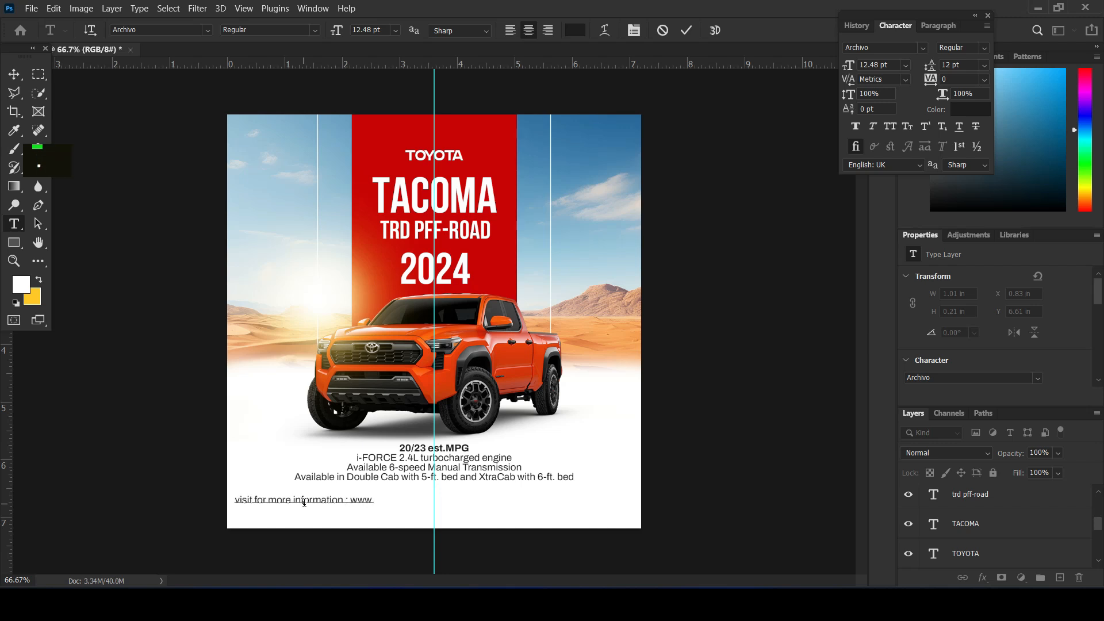
{"action": "type", "text": "toyota"}
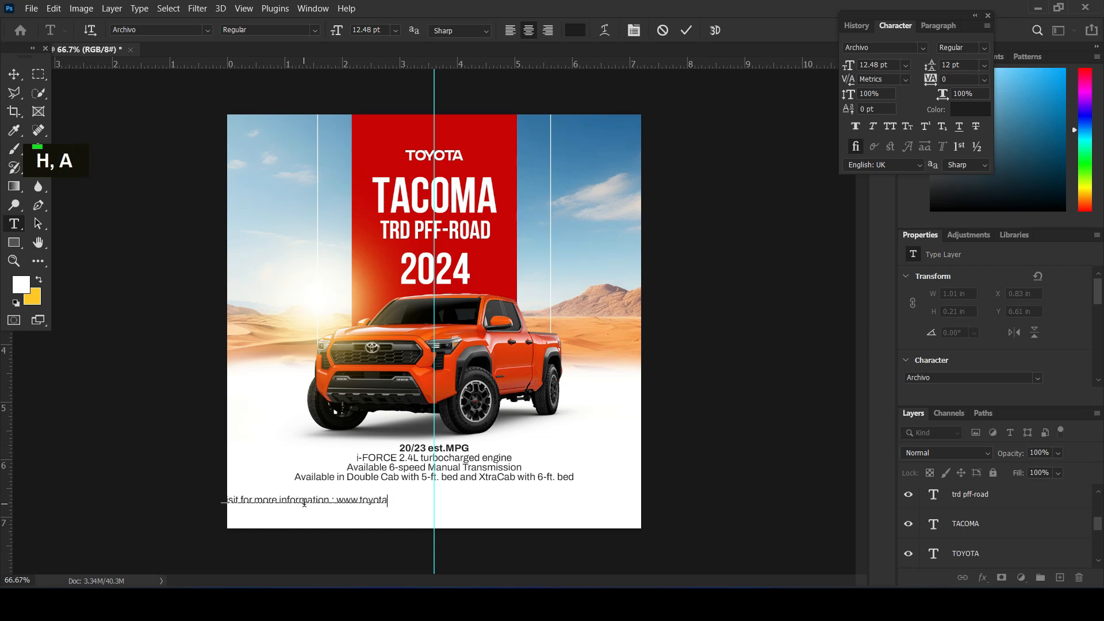
{"action": "type", "text": "bawaii.com"}
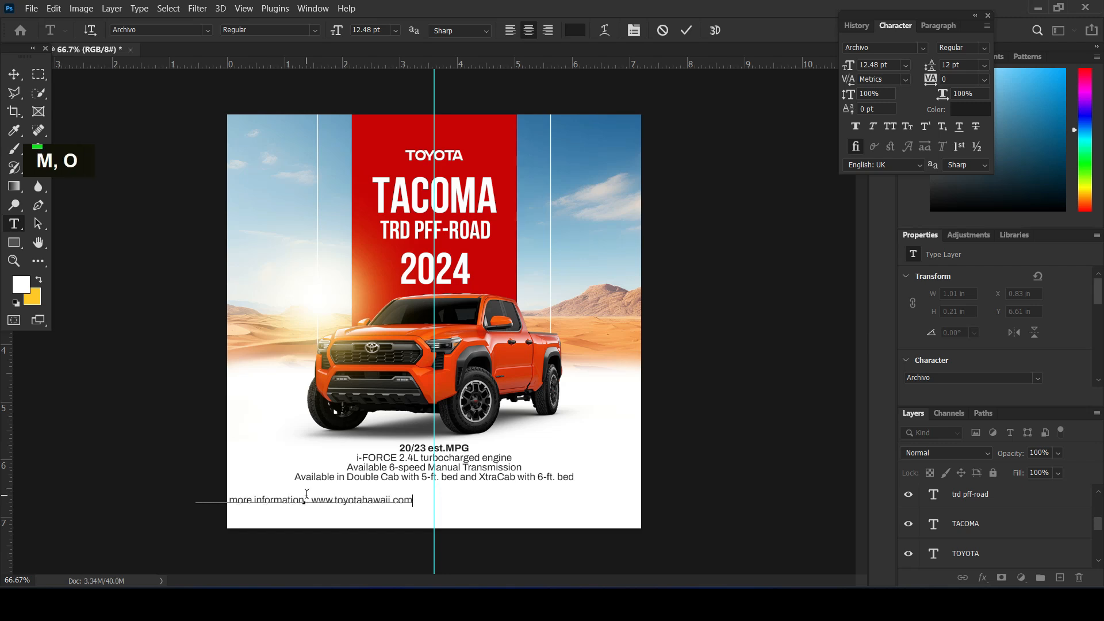
- Set the whole website line's font to Bebas Neue Regular
{"action": "key", "text": "ctrl+a"}
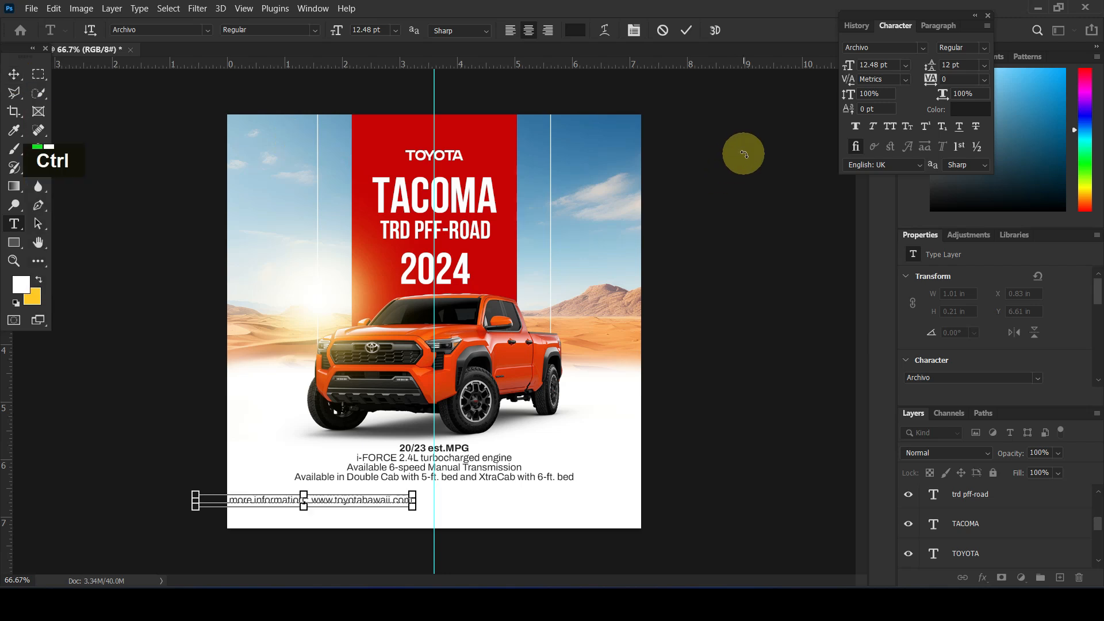
{"action": "left_click", "coordinate": [932, 25]}
{"action": "left_click", "coordinate": [876, 48]}
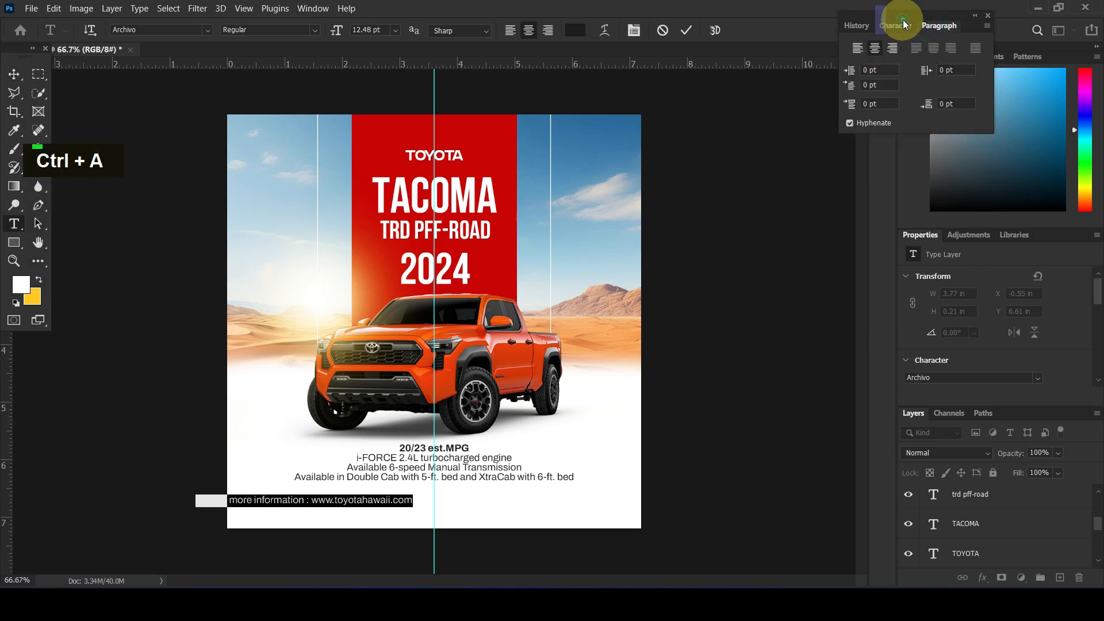
{"action": "left_click", "coordinate": [902, 26]}
{"action": "left_click", "coordinate": [886, 46]}
{"action": "type", "text": "b"}
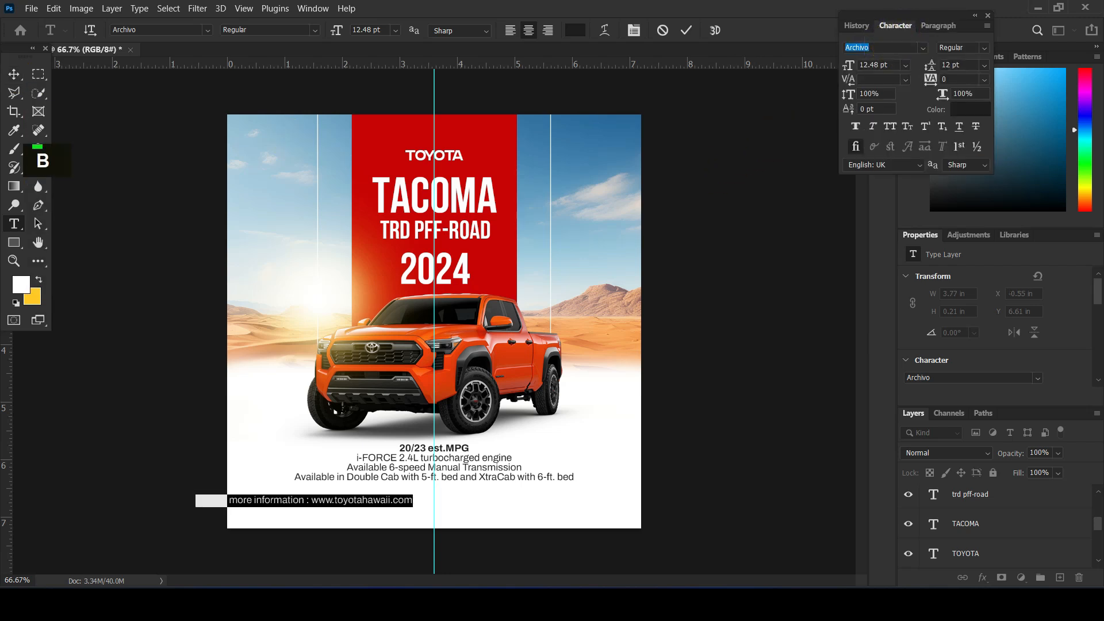
{"action": "type", "text": "ebas Neue"}
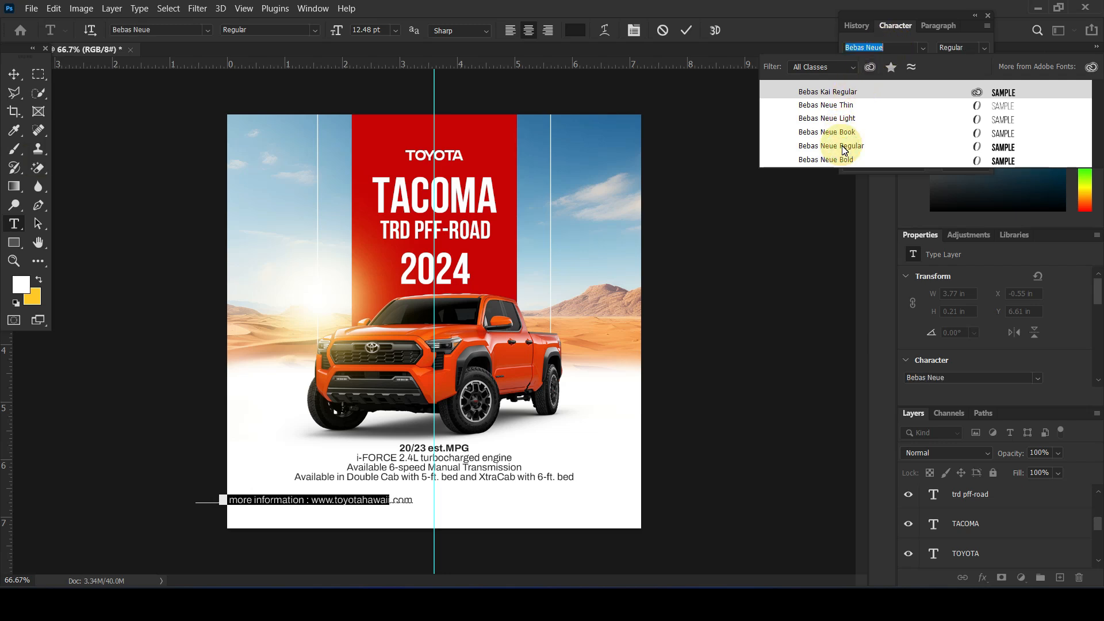
{"action": "left_click", "coordinate": [843, 147]}
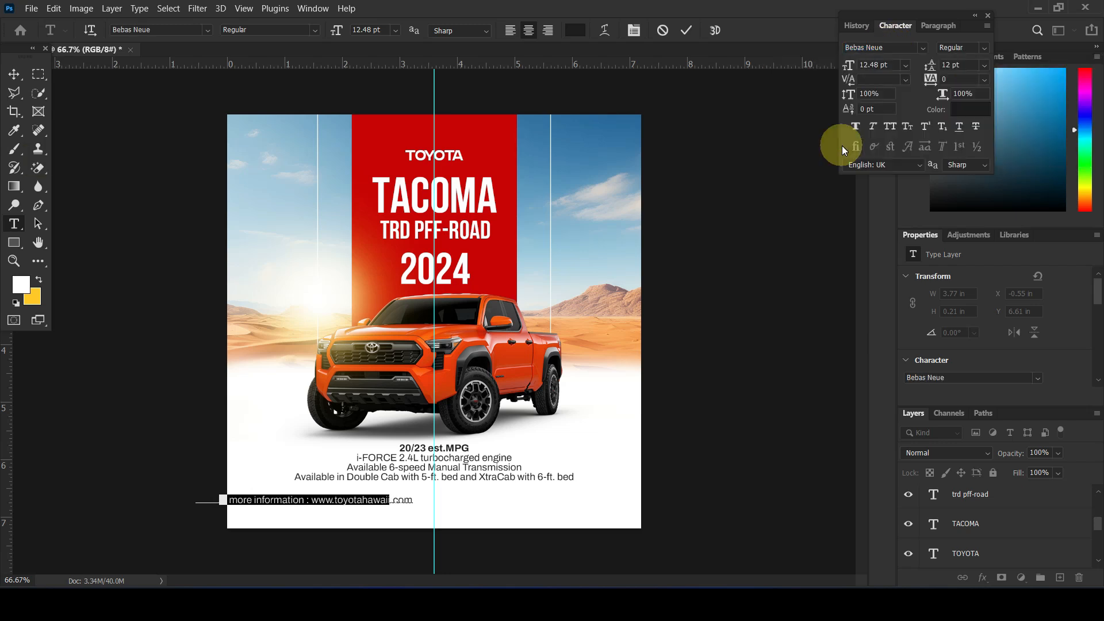
- Centre the website line on the guide below the specifications, set its tracking to 150, and deselect it
{"action": "left_click", "coordinate": [14, 73]}
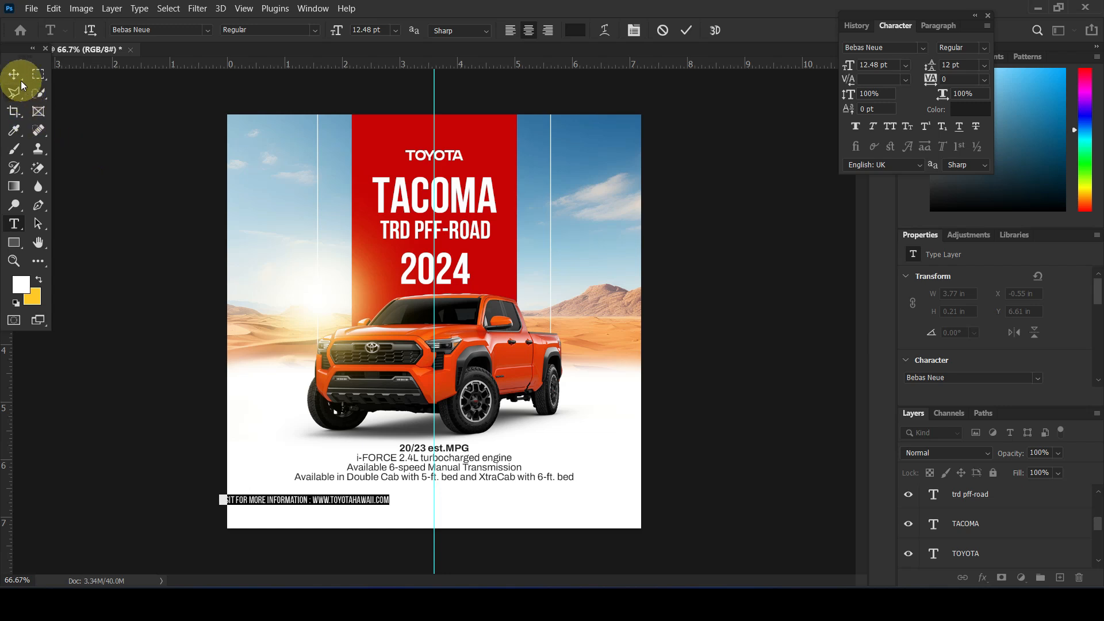
{"action": "left_click_drag", "start_coordinate": [335, 502], "coordinate": [464, 506]}
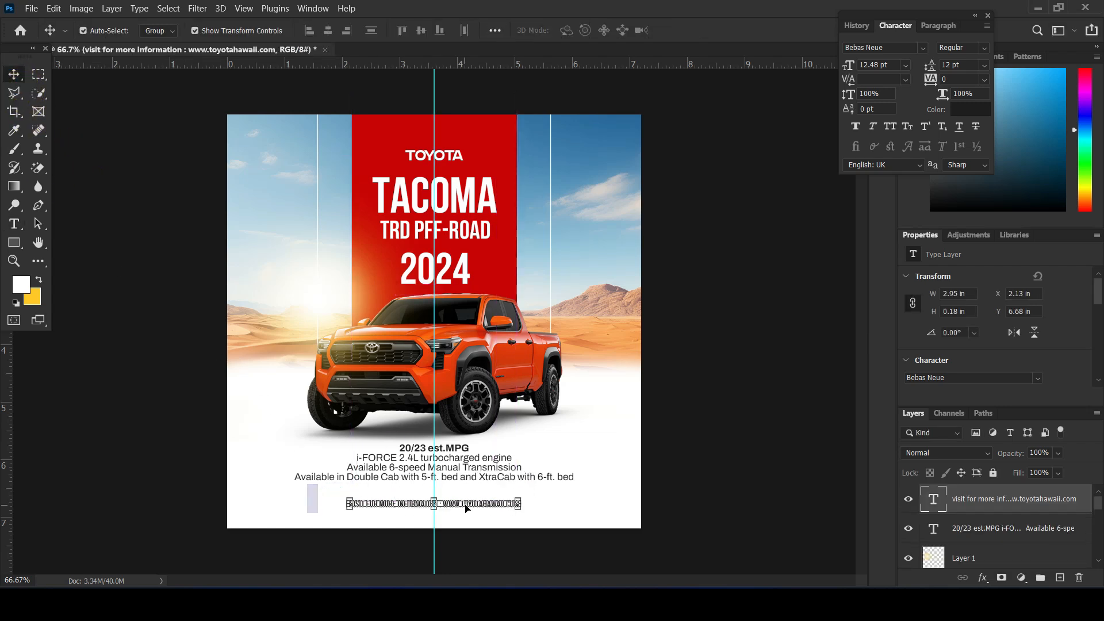
{"action": "left_click", "coordinate": [1026, 312]}
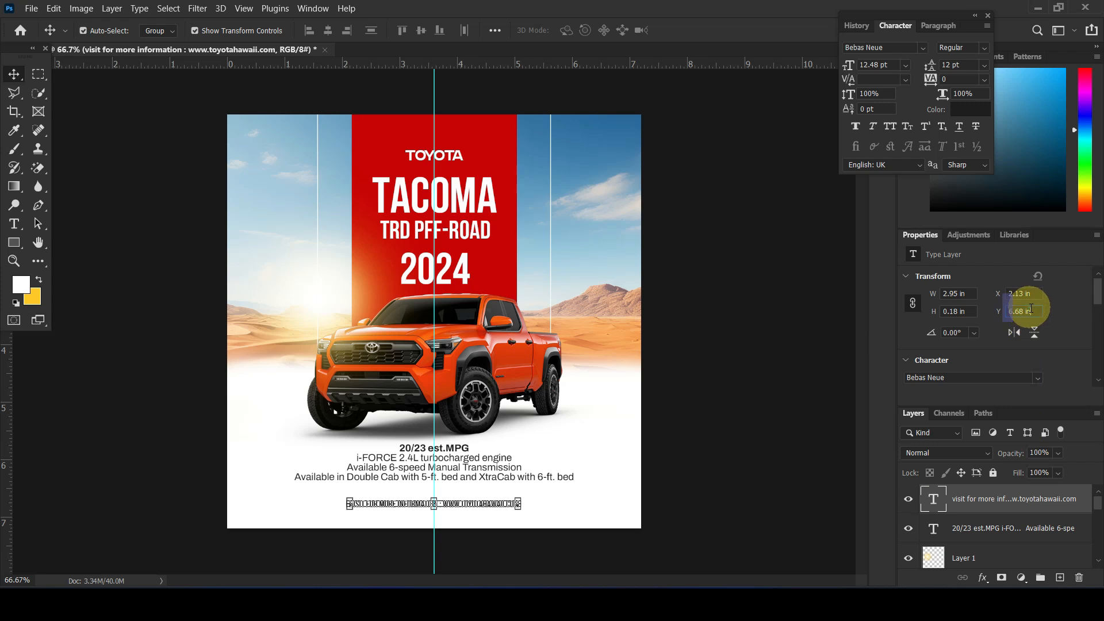
{"action": "scroll", "coordinate": [1023, 373], "scroll_direction": "up", "scroll_amount": 3}
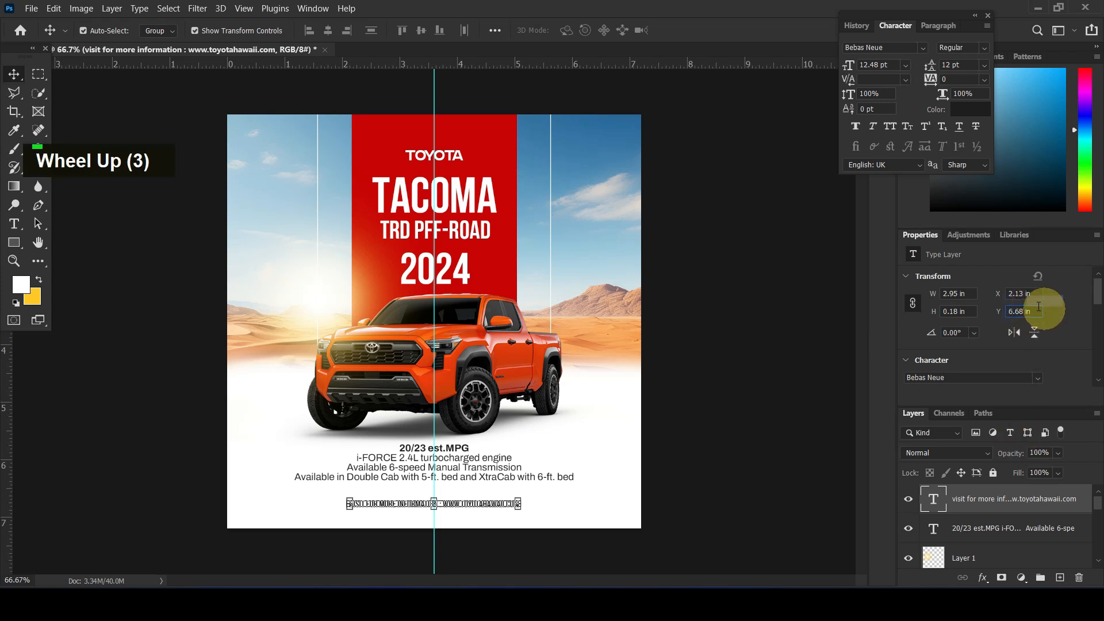
{"action": "left_click", "coordinate": [907, 276]}
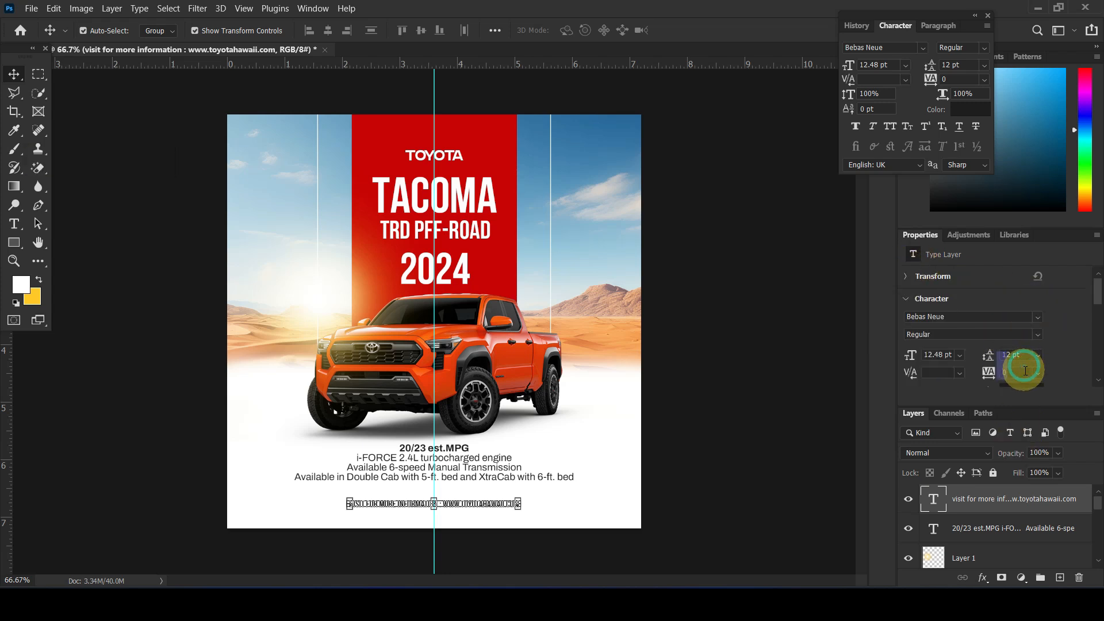
{"action": "left_click", "coordinate": [1023, 372]}
{"action": "type", "text": "150"}
{"action": "key", "text": "Return"}
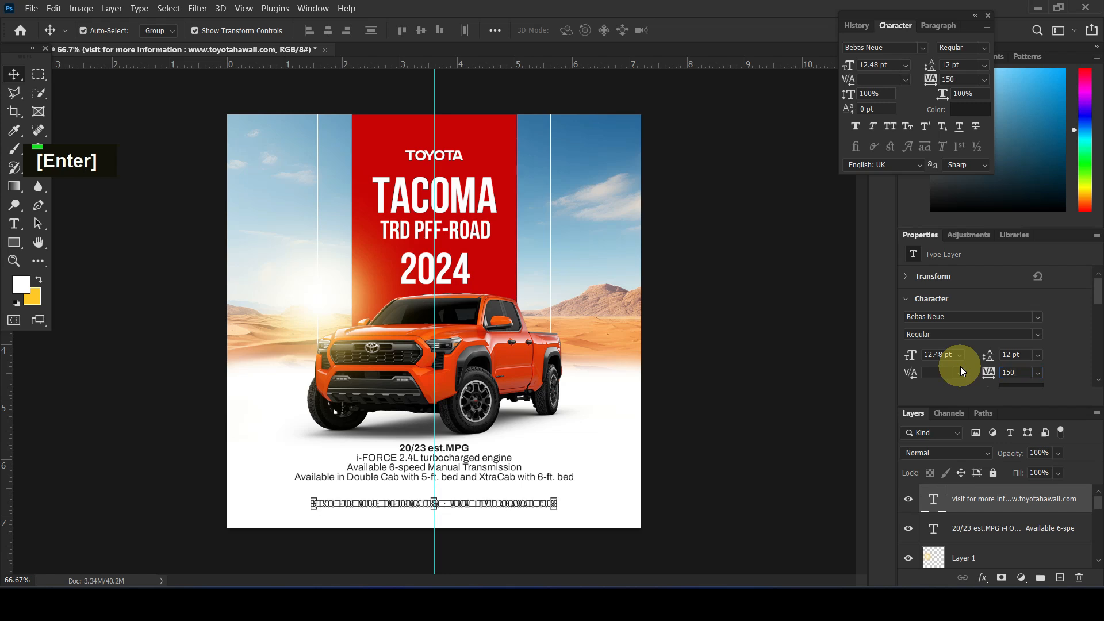
{"action": "left_click", "coordinate": [761, 372]}
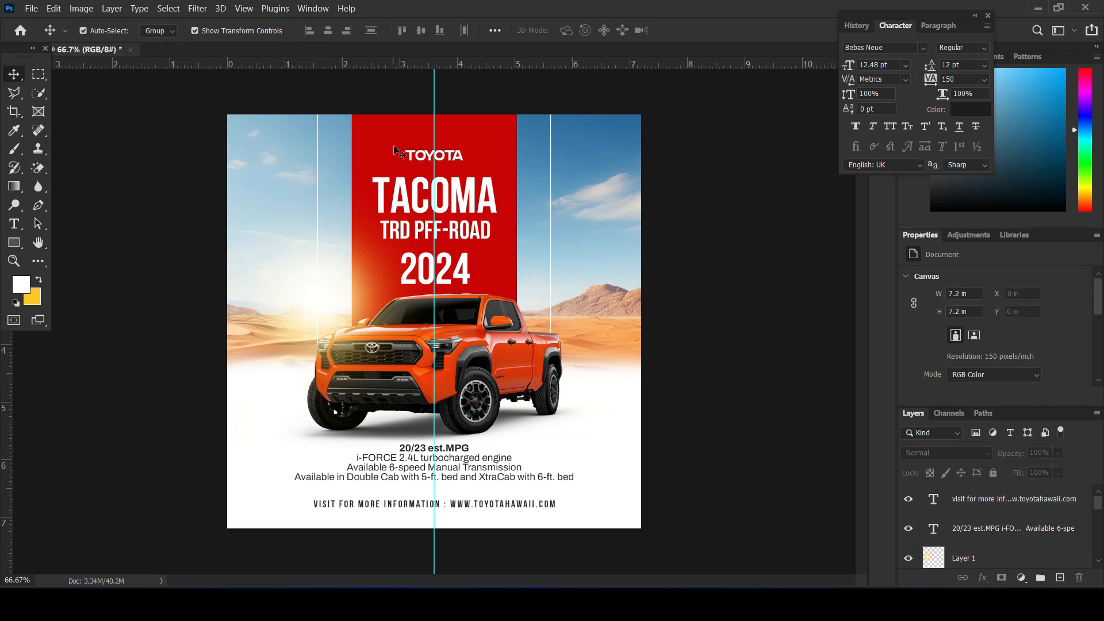
- Remove the vertical centre guide and scale the "TACOMA" and "TRD PFF-ROAD" headline lines together to about 89.5%
{"action": "left_click_drag", "start_coordinate": [433, 102], "coordinate": [7, 97]}
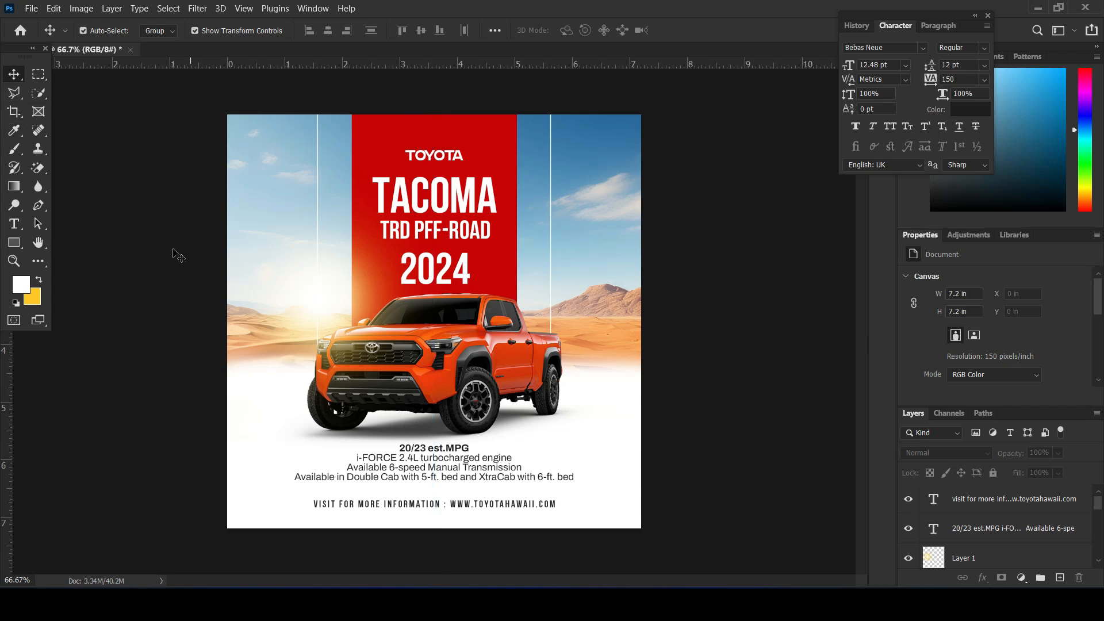
{"action": "left_click", "coordinate": [471, 231]}
{"action": "left_click", "coordinate": [468, 195], "text": "shift"}
{"action": "left_click_drag", "start_coordinate": [495, 174], "coordinate": [487, 176]}
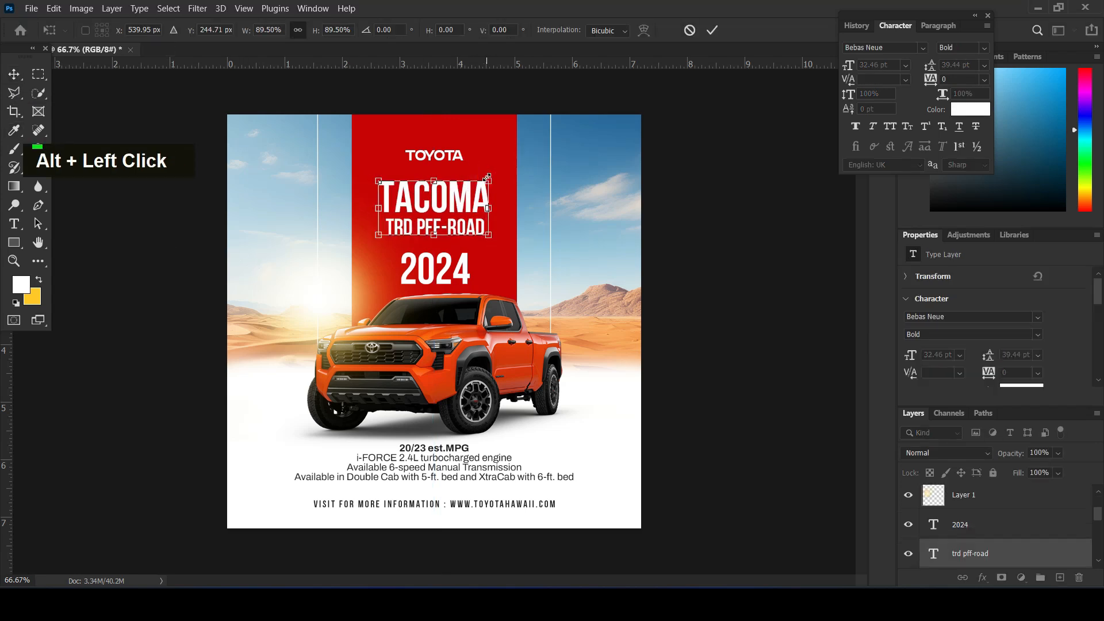
{"action": "key", "text": "Return"}
- Draw a horizontal line about 2.26 in wide between "TOYOTA" and "TACOMA" with a 1 pt white stroke
{"action": "scroll", "coordinate": [504, 253], "scroll_direction": "up", "scroll_amount": 1}
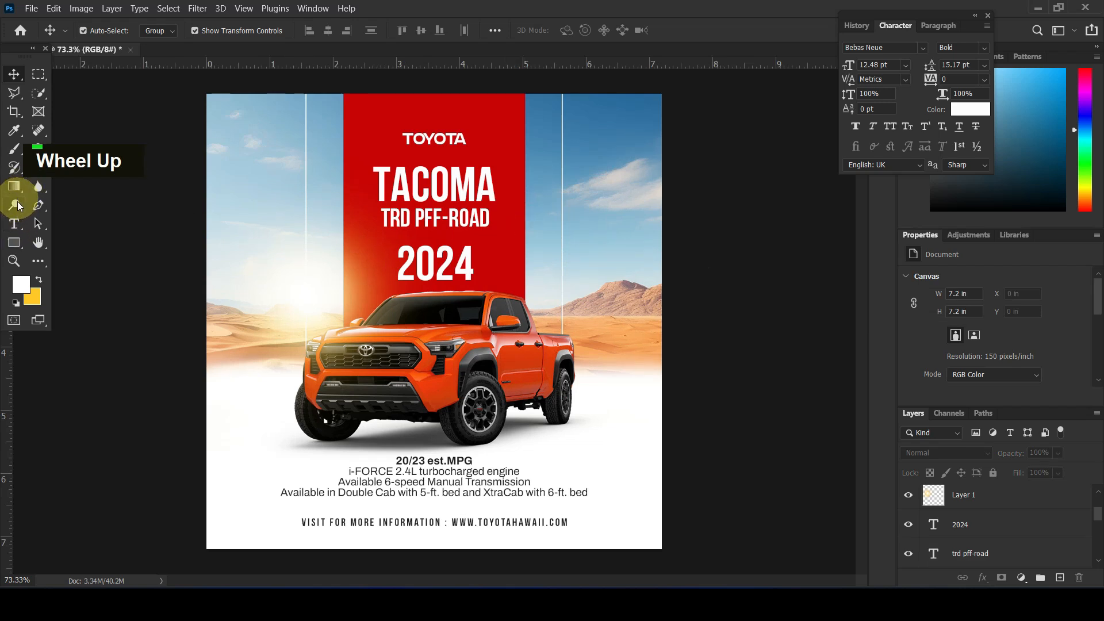
{"action": "left_click", "coordinate": [14, 242]}
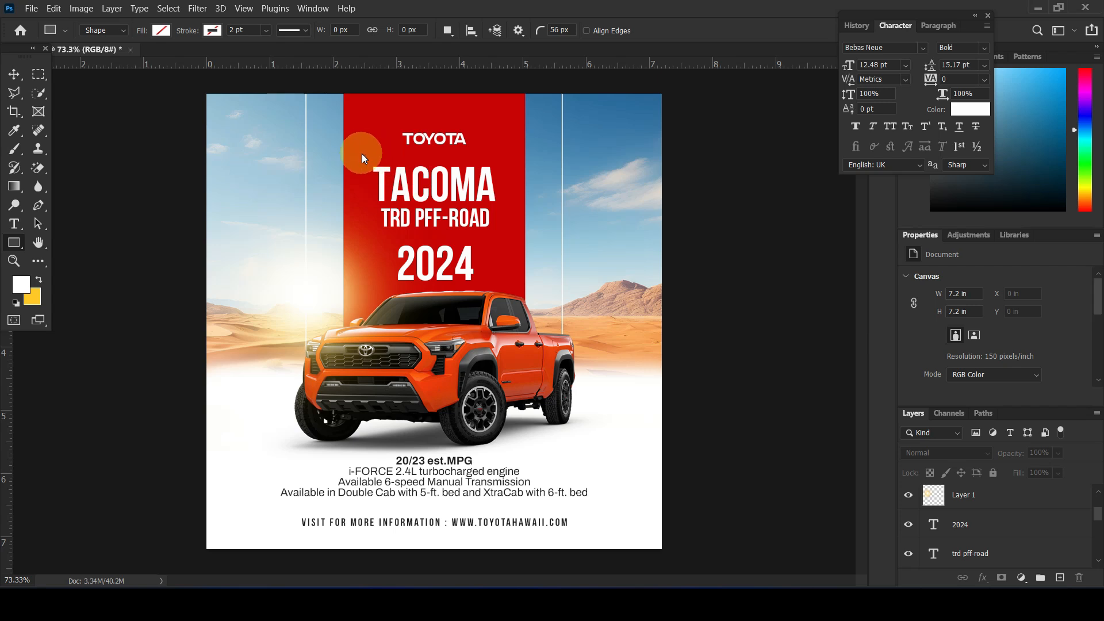
{"action": "left_click_drag", "start_coordinate": [361, 153], "coordinate": [504, 160]}
{"action": "left_click", "coordinate": [246, 30]}
{"action": "type", "text": "1"}
{"action": "key", "text": "Return"}
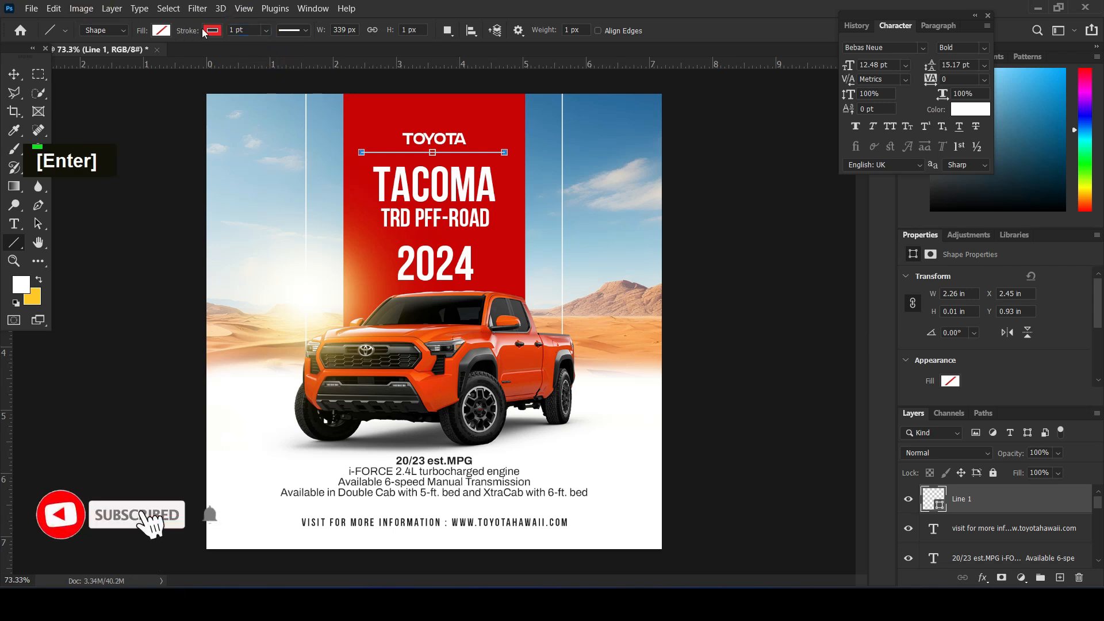
{"action": "left_click", "coordinate": [212, 30]}
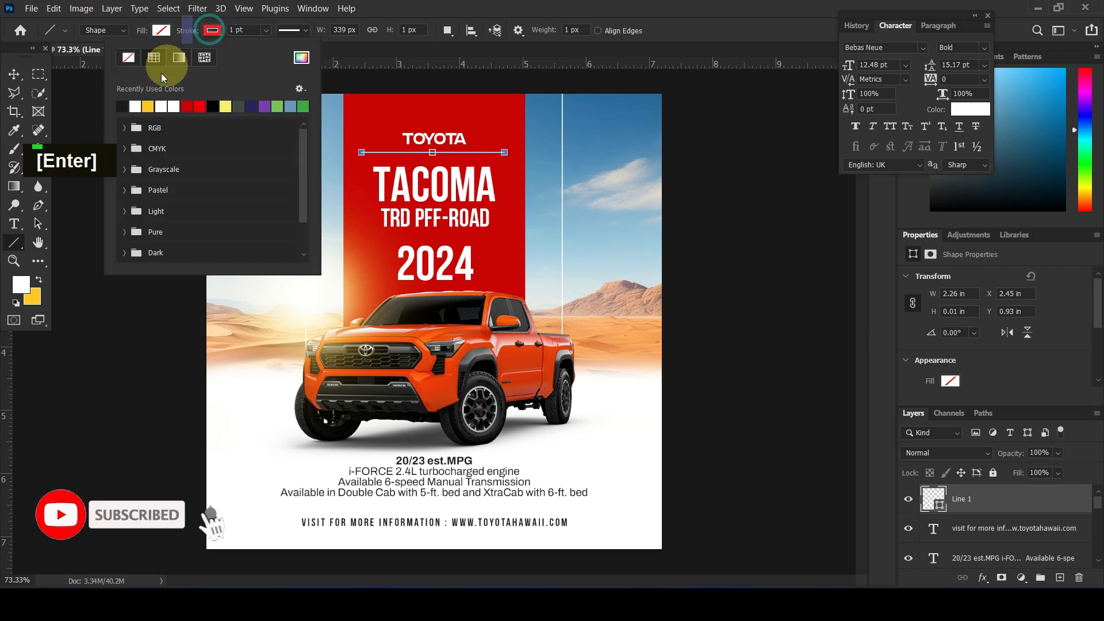
- Nudge the divider line down to about 0.97 in from the canvas top, between "TOYOTA" and "TACOMA"
{"action": "left_click", "coordinate": [14, 74]}
{"action": "left_click", "coordinate": [14, 75]}
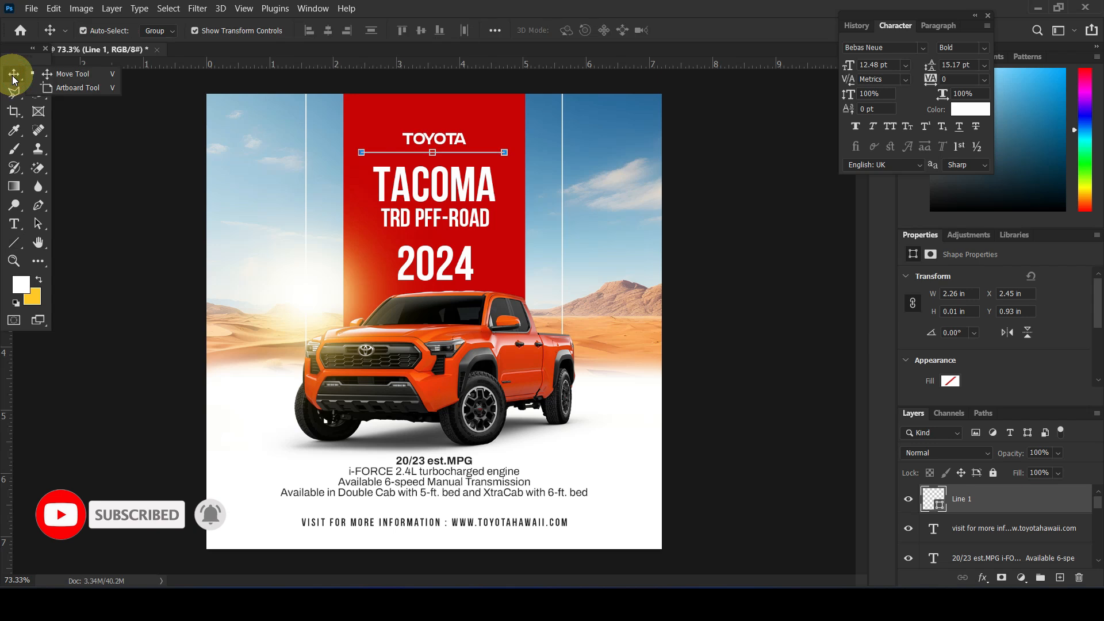
{"action": "key", "text": "shift"}
{"action": "key", "text": "shift+Down"}
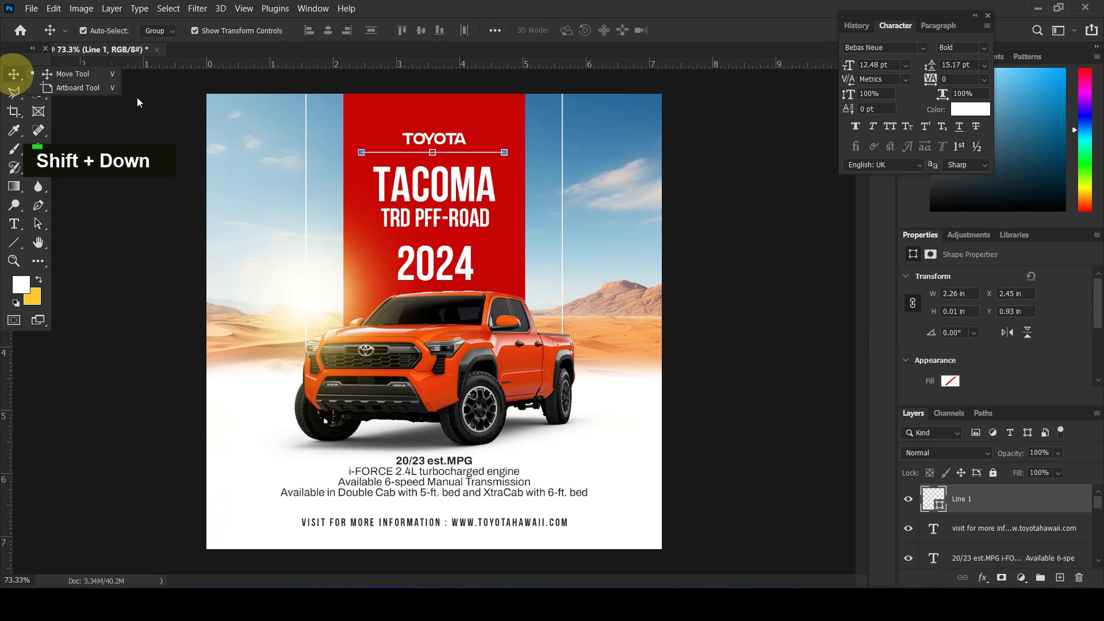
{"action": "key", "text": "shift+Down"}
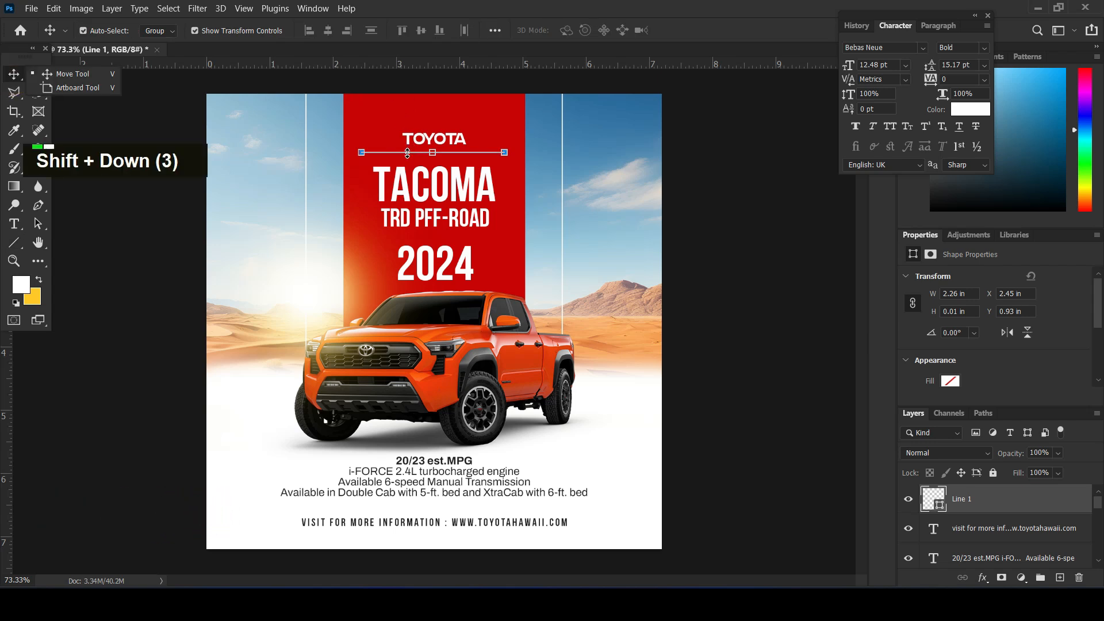
{"action": "key", "text": "shift+Down"}
{"action": "key", "text": "Up"}
{"action": "key", "text": "Up"}
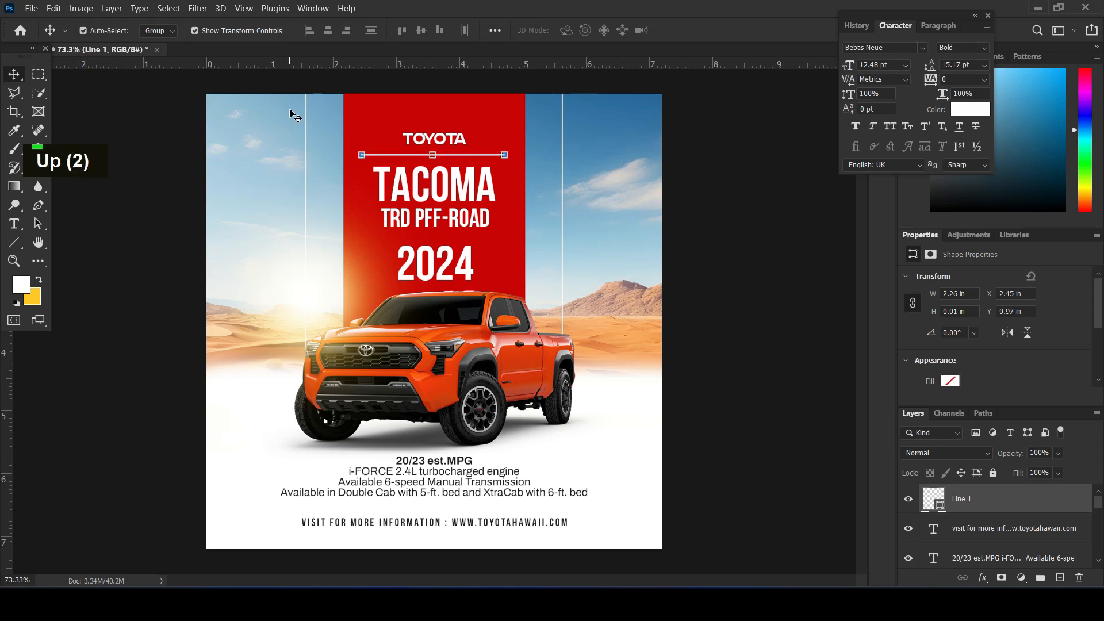
- Duplicate the divider line, move the copy down between "TRD PFF-ROAD" and "2024" at about Y 2.28 in, and deselect it
{"action": "key", "text": "ctrl+j"}
{"action": "key", "text": "shift+Down"}
{"action": "key", "text": "shift+Down"}
{"action": "key", "text": "shift+Down"}
{"action": "key", "text": "shift+Down"}
{"action": "key", "text": "shift+Down"}
{"action": "key", "text": "shift+Down"}
{"action": "key", "text": "shift+Down"}
{"action": "key", "text": "shift+Down"}
{"action": "key", "text": "shift+Down"}
{"action": "key", "text": "shift+Down"}
{"action": "key", "text": "shift+Down"}
{"action": "key", "text": "shift+Down"}
{"action": "key", "text": "shift+Down"}
{"action": "key", "text": "shift+Down"}
{"action": "key", "text": "shift+Down"}
{"action": "key", "text": "shift+Down"}
{"action": "key", "text": "shift+Down"}
{"action": "key", "text": "shift+Down"}
{"action": "key", "text": "shift+Down"}
{"action": "key", "text": "shift+Down"}
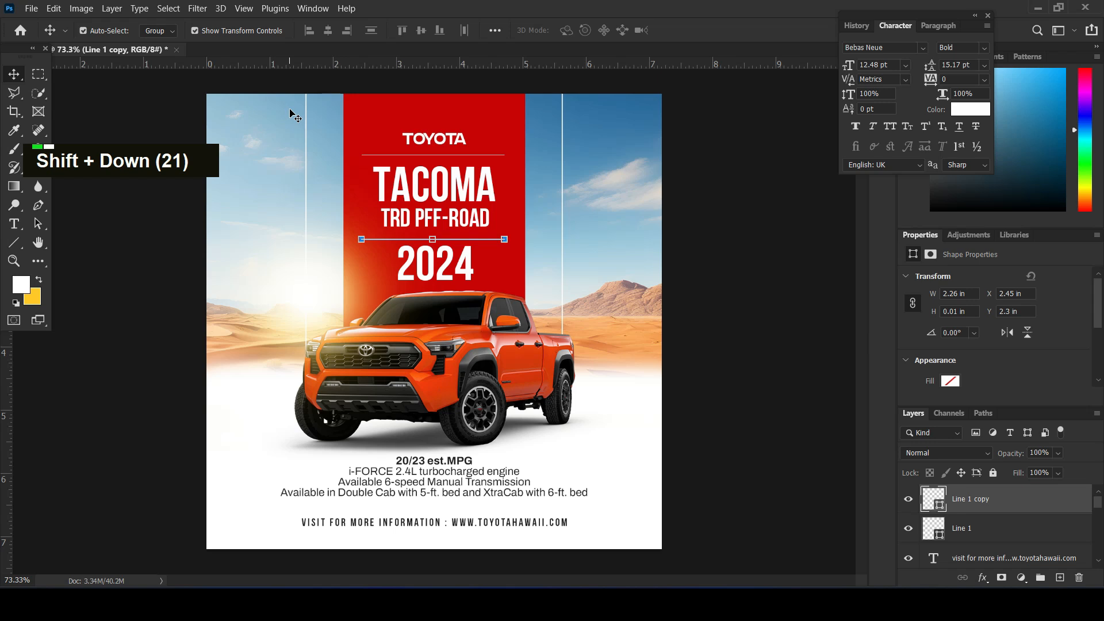
{"action": "key", "text": "Up"}
{"action": "key", "text": "Down"}
{"action": "key", "text": "Up"}
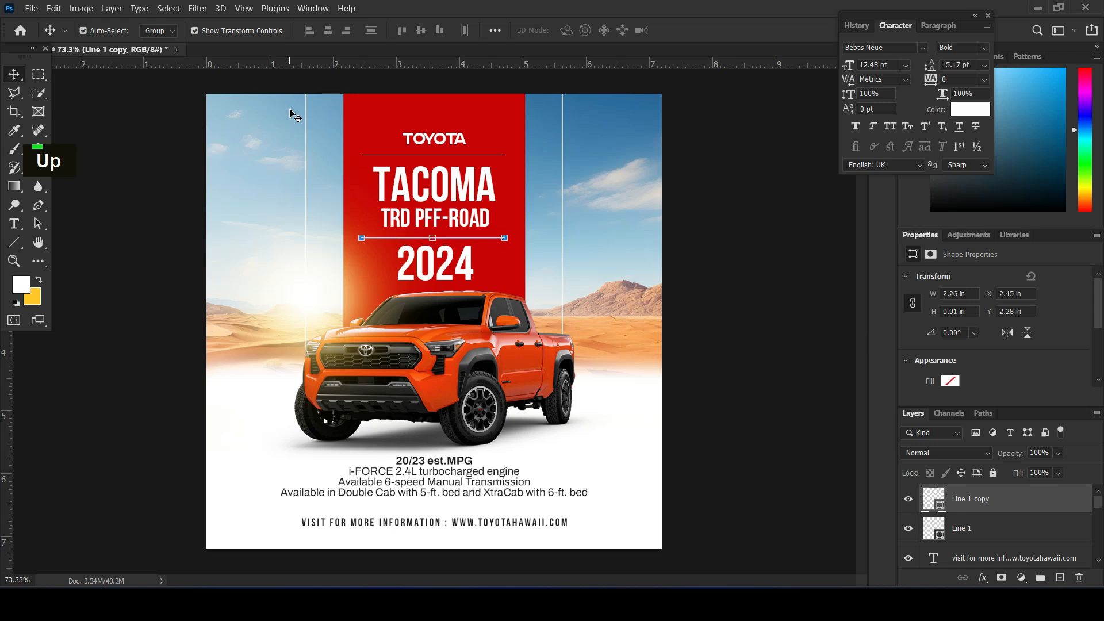
{"action": "key", "text": "Return"}
{"action": "left_click", "coordinate": [696, 259]}
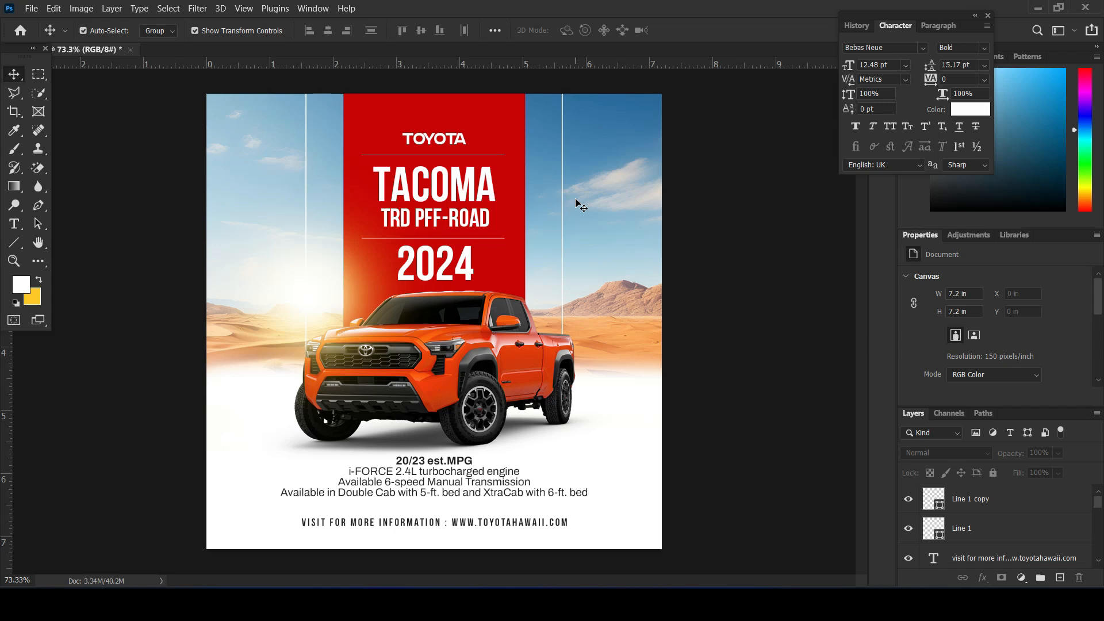
{"action": "scroll", "coordinate": [652, 288], "scroll_direction": "down", "scroll_amount": 2, "text": "alt"}
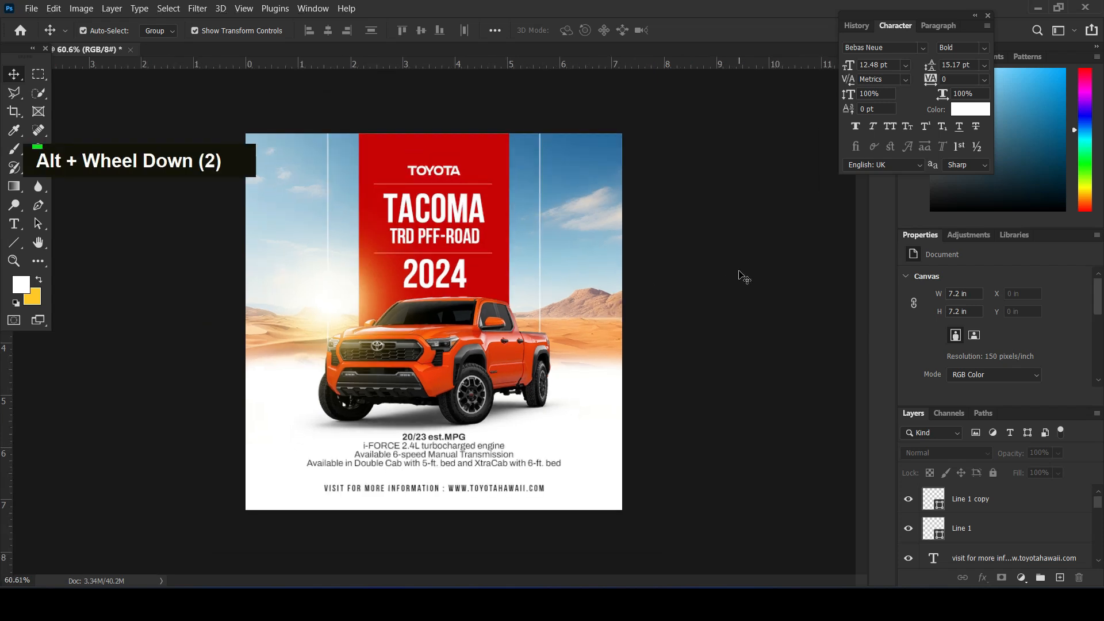